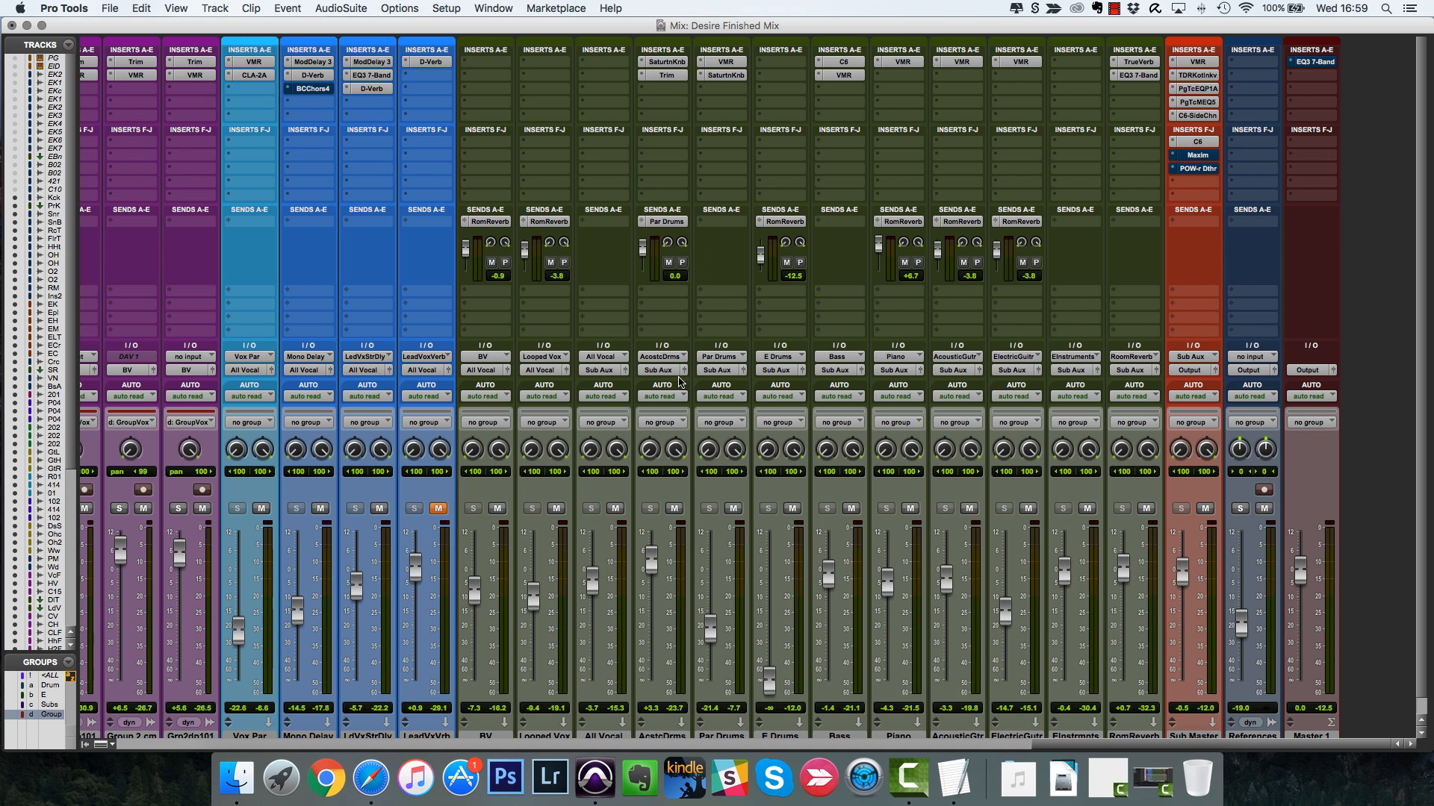
pyautogui.hscroll(-3, 690, 382)
pyautogui.scroll(-1, 690, 382)
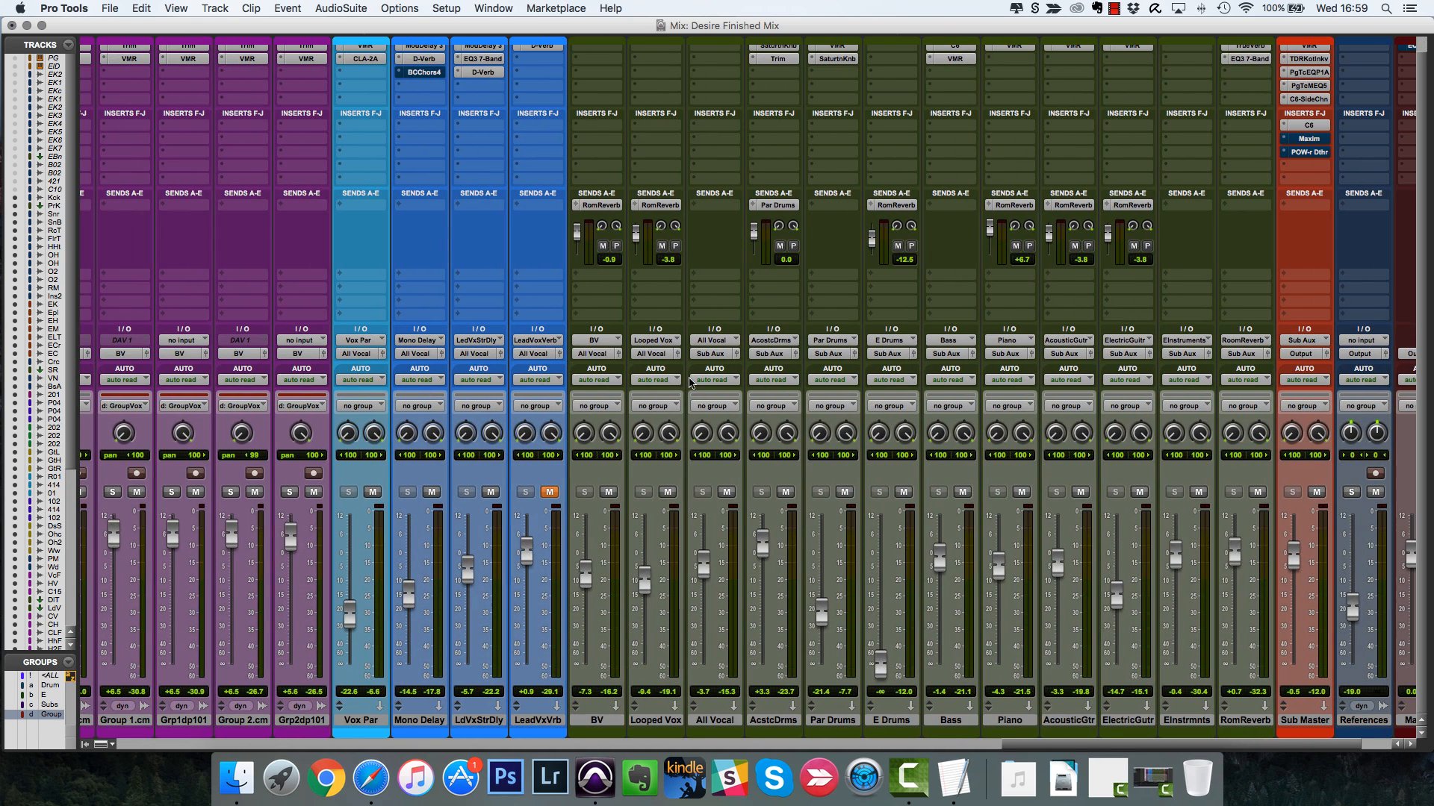
pyautogui.hscroll(-1, 704, 386)
pyautogui.hscroll(-9, 704, 386)
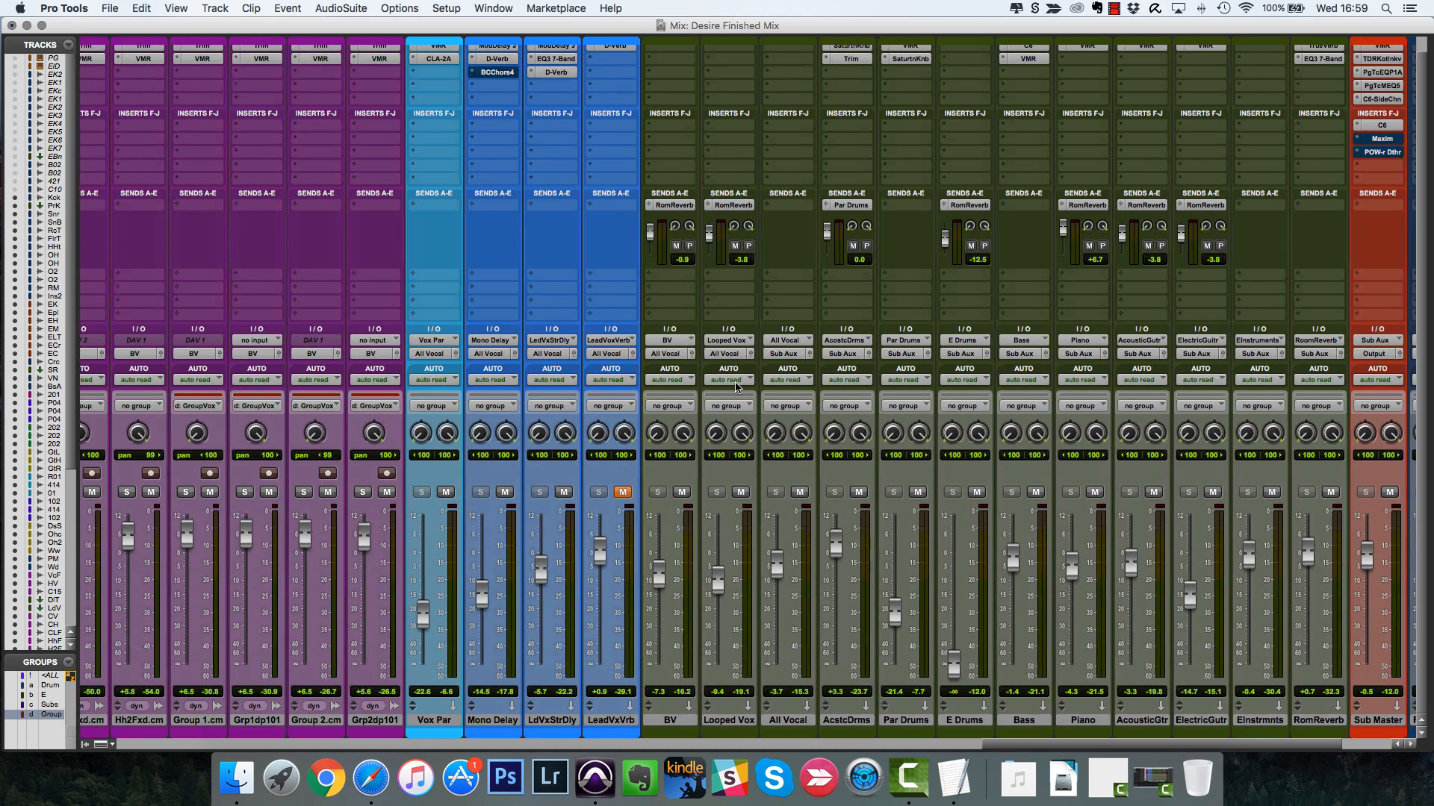
pyautogui.hscroll(12, 741, 385)
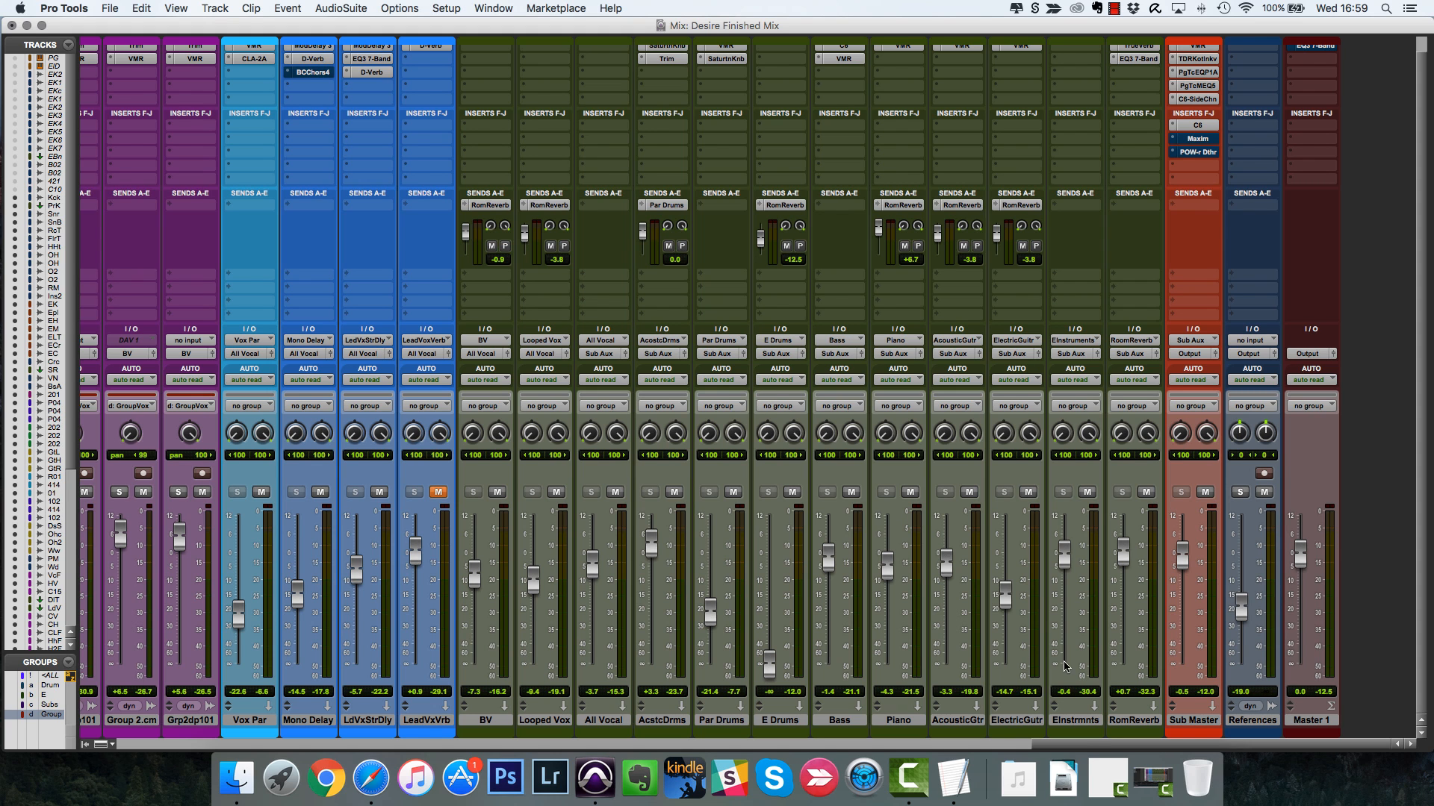
pyautogui.moveTo(1084, 745)
pyautogui.mouseDown()
pyautogui.moveTo(1056, 745)
pyautogui.moveTo(1081, 745)
pyautogui.mouseUp()
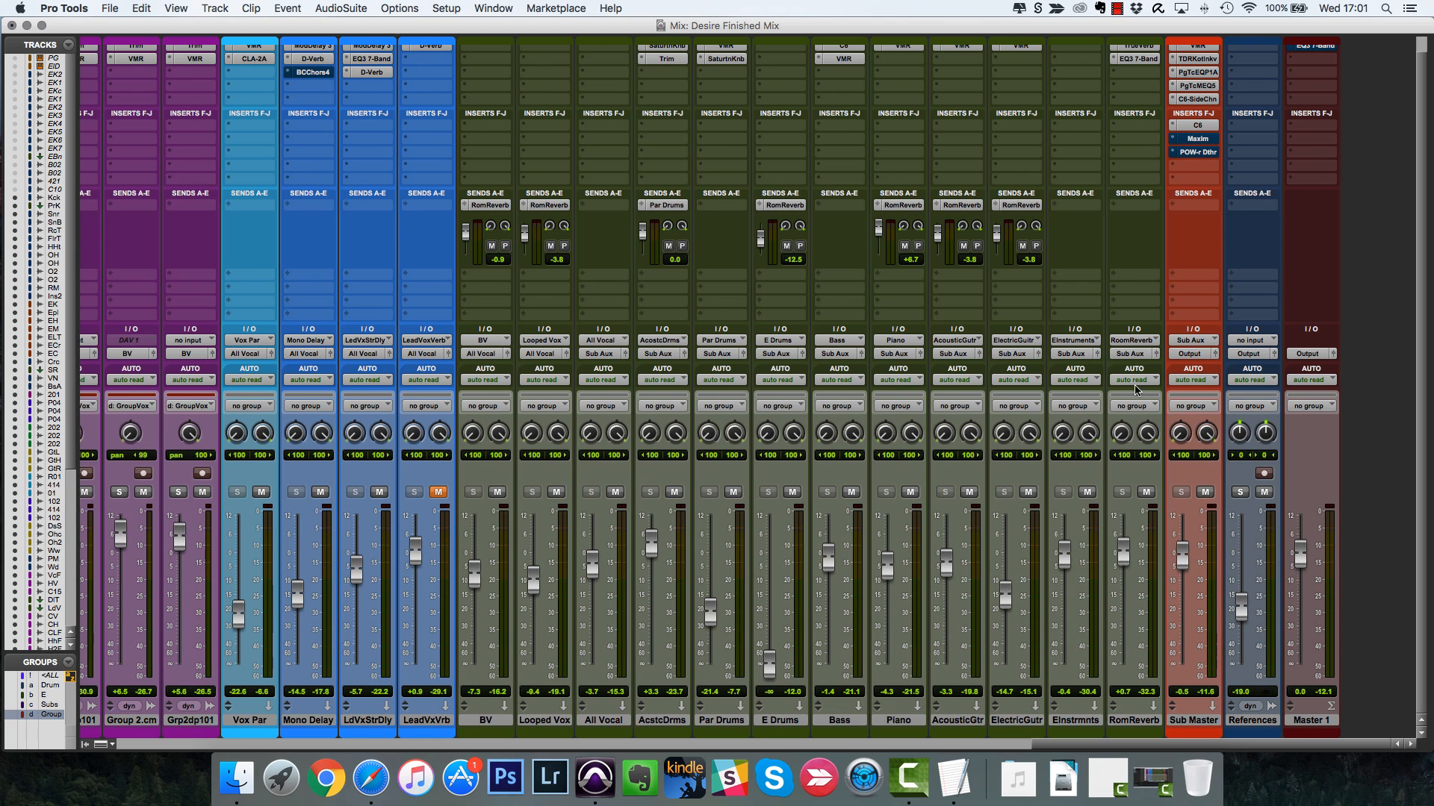
# - Inspect the Trim plug-in on the six purple backing vocal tracks from Hoho Fixed through the Group 2 duplicate, and close its window
pyautogui.scroll(1, 1115, 345)
pyautogui.scroll(2, 1115, 345)
pyautogui.hscroll(-3, 702, 97)
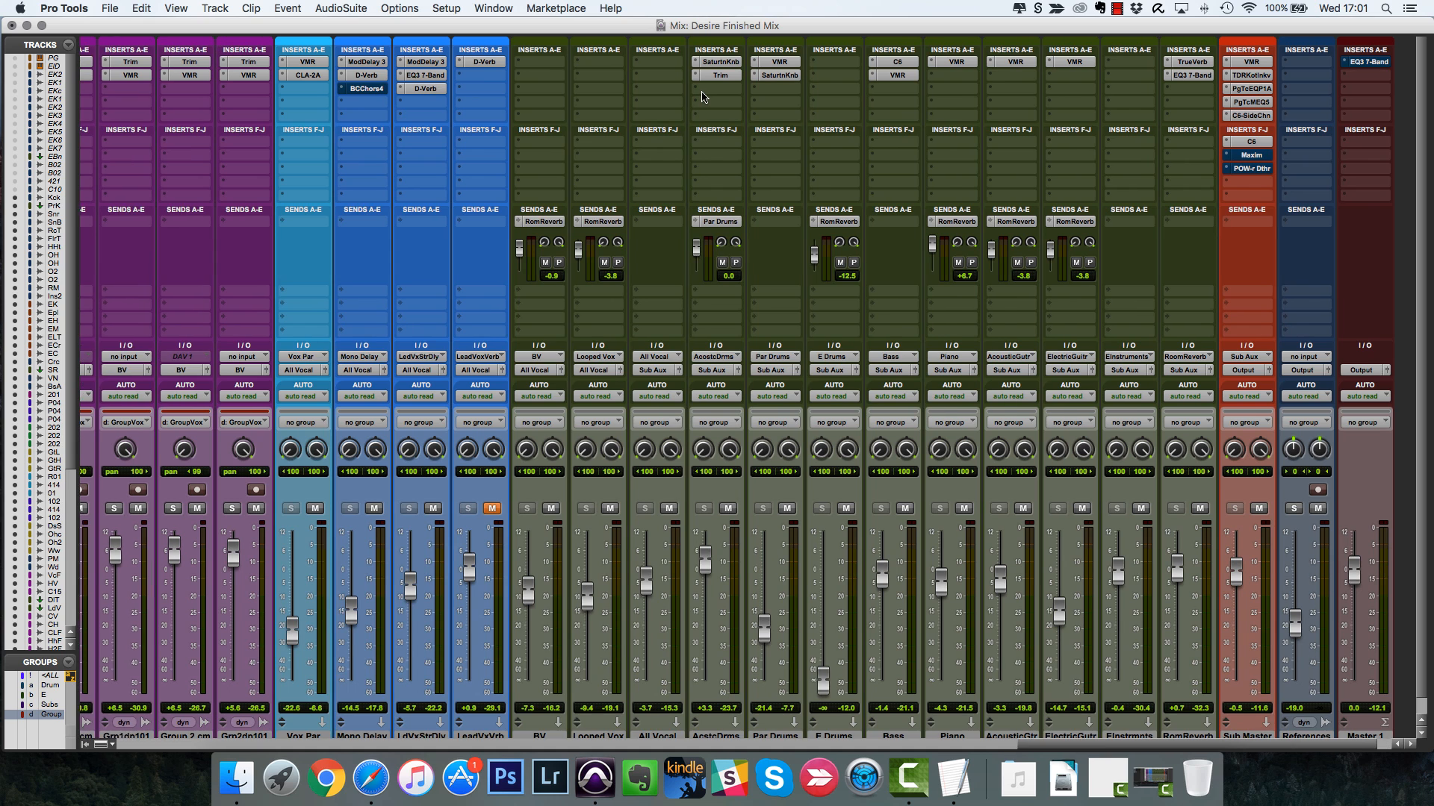
pyautogui.hscroll(-12, 702, 97)
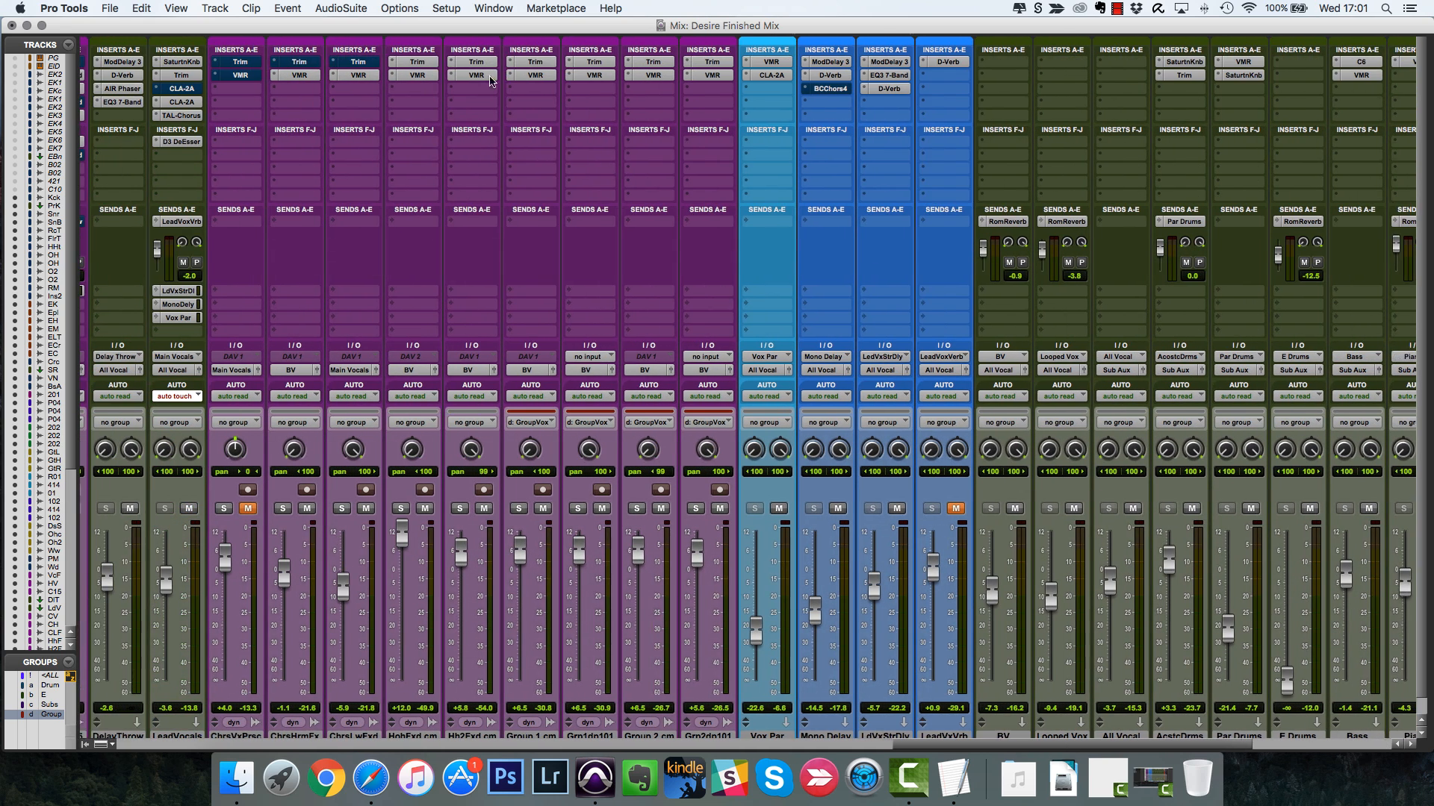
pyautogui.hscroll(-1, 490, 80)
pyautogui.click(440, 61)
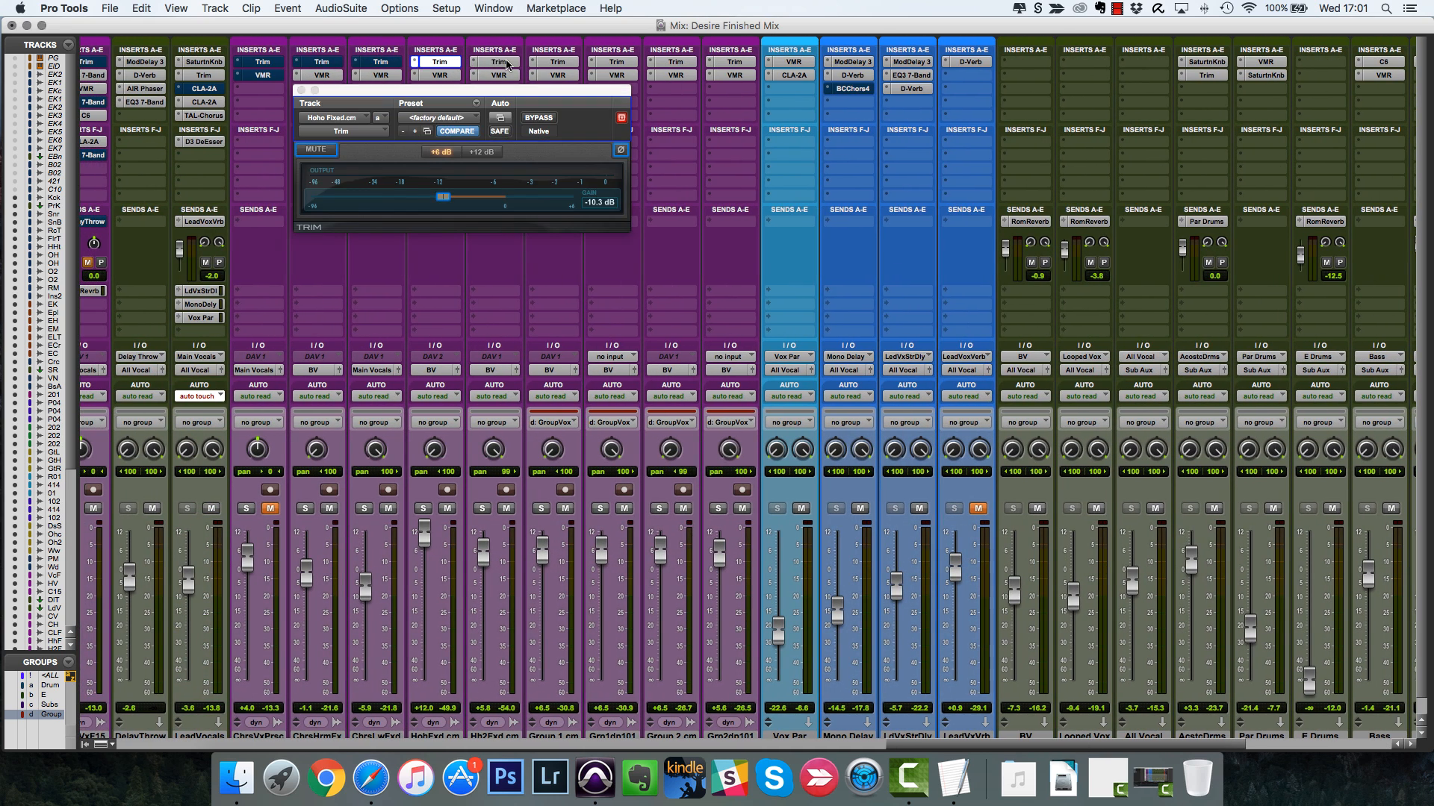
pyautogui.click(499, 61)
pyautogui.click(557, 63)
pyautogui.click(616, 63)
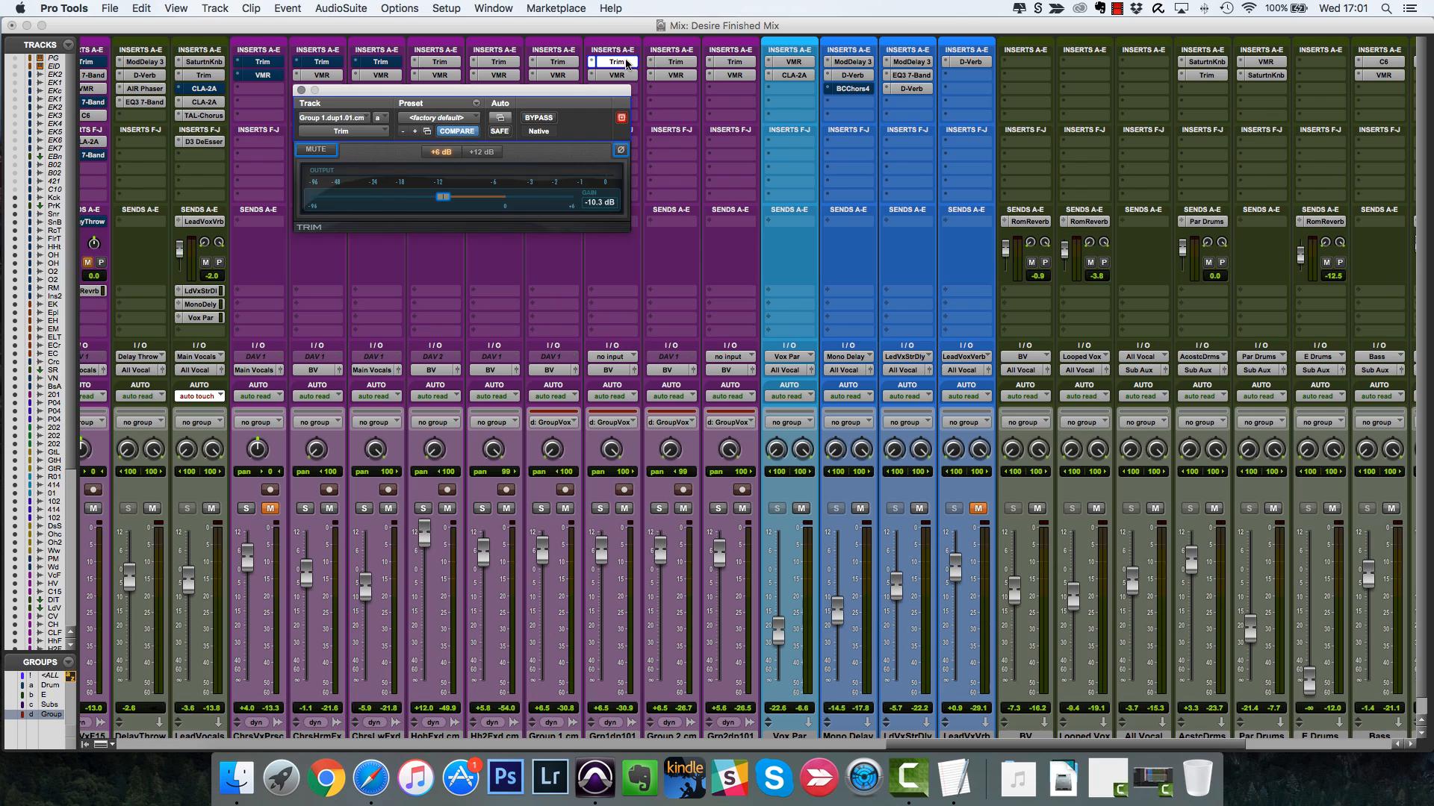
pyautogui.click(675, 64)
pyautogui.click(736, 63)
pyautogui.click(301, 90)
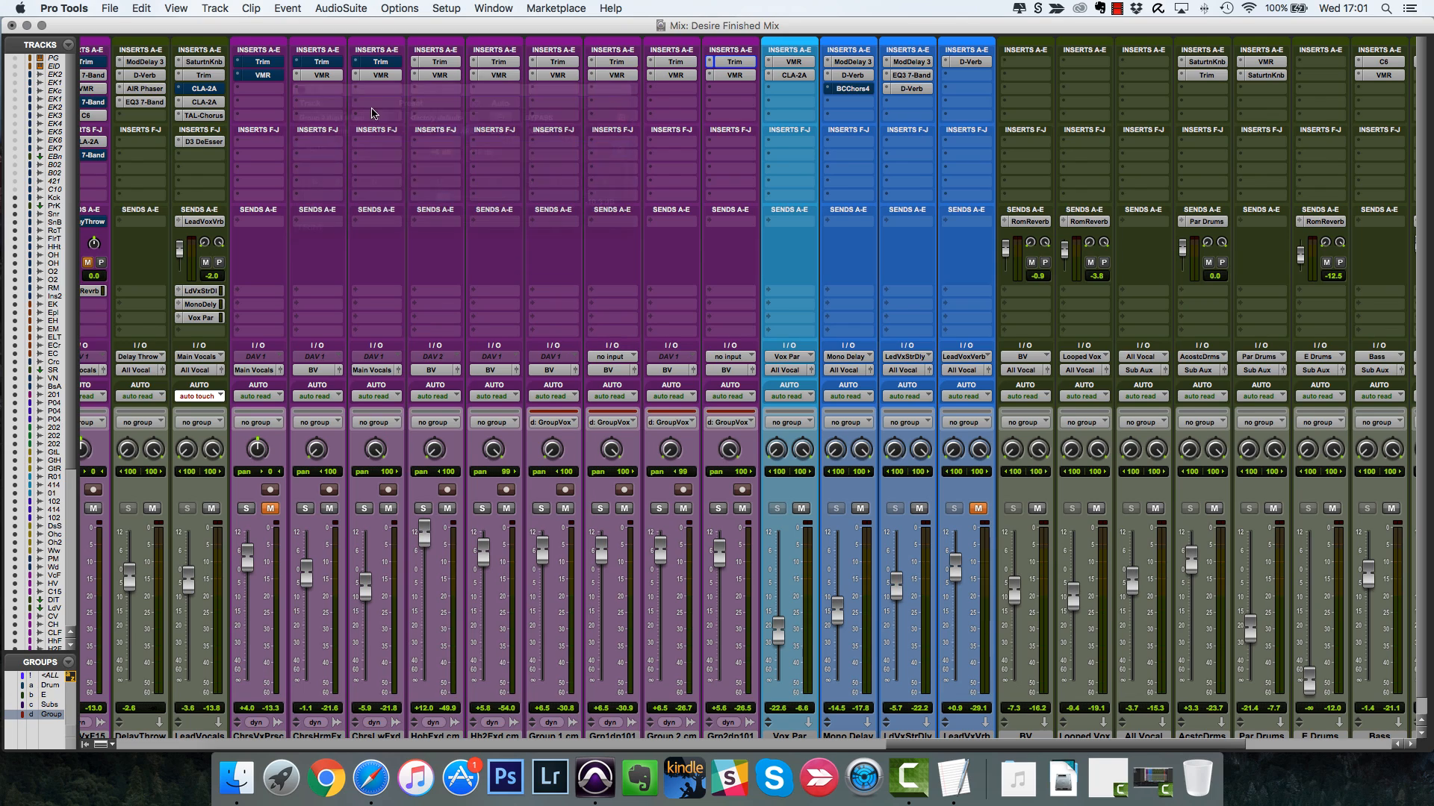
# - Inspect the Trim plug-in on the three Piano 2 tracks and the three tracks of the first piano
pyautogui.hscroll(-4, 446, 135)
pyautogui.hscroll(-20, 446, 134)
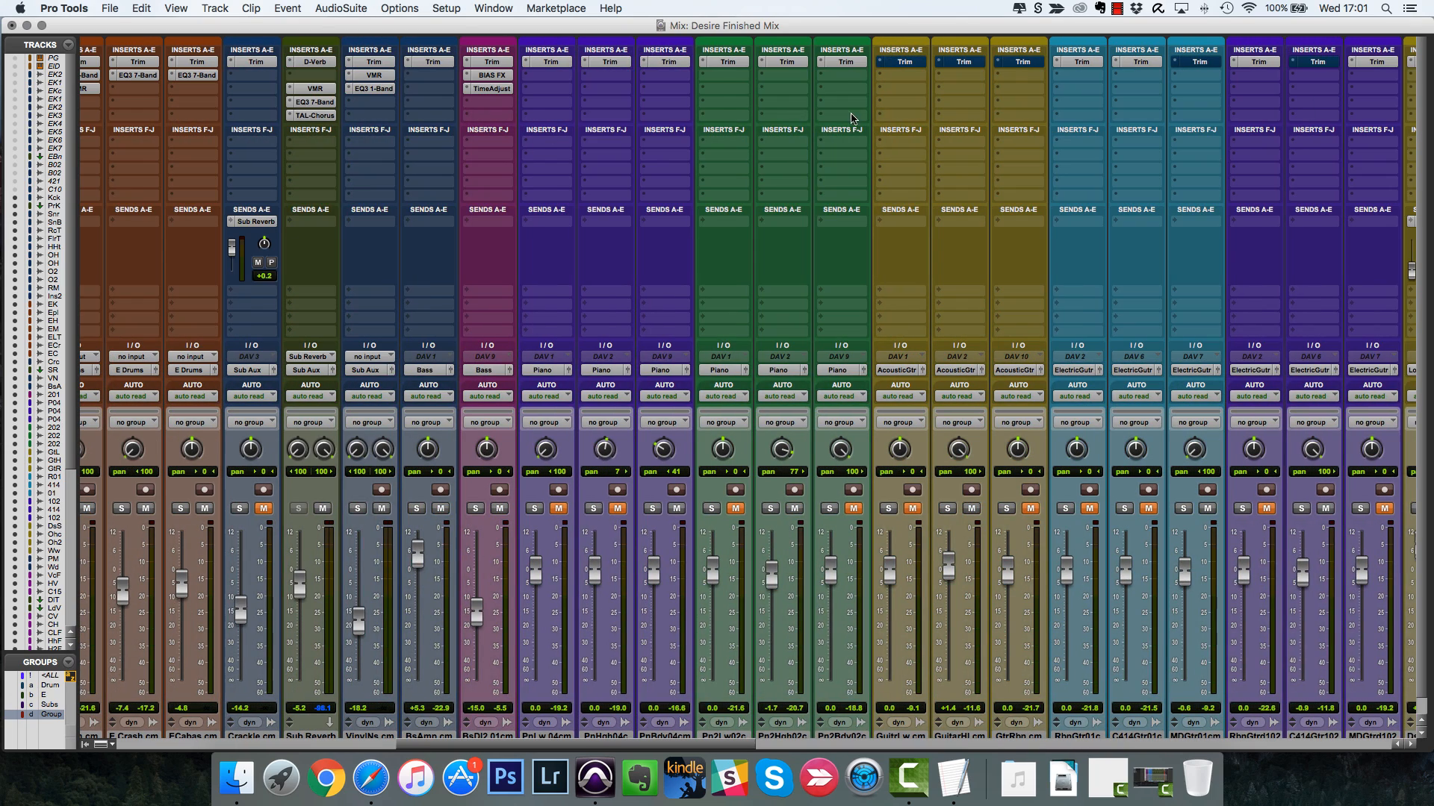
pyautogui.click(839, 62)
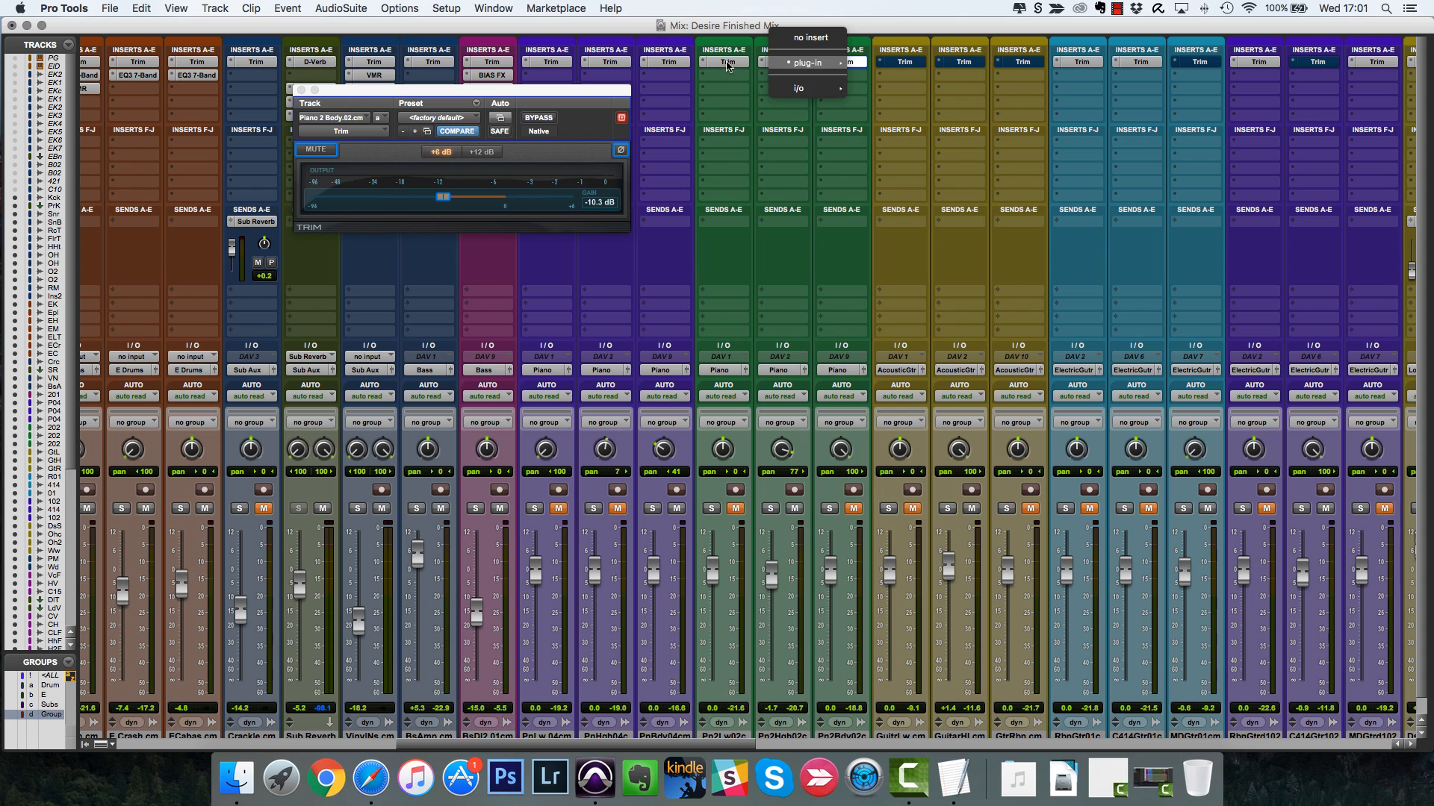
pyautogui.click(726, 62)
pyautogui.click(786, 63)
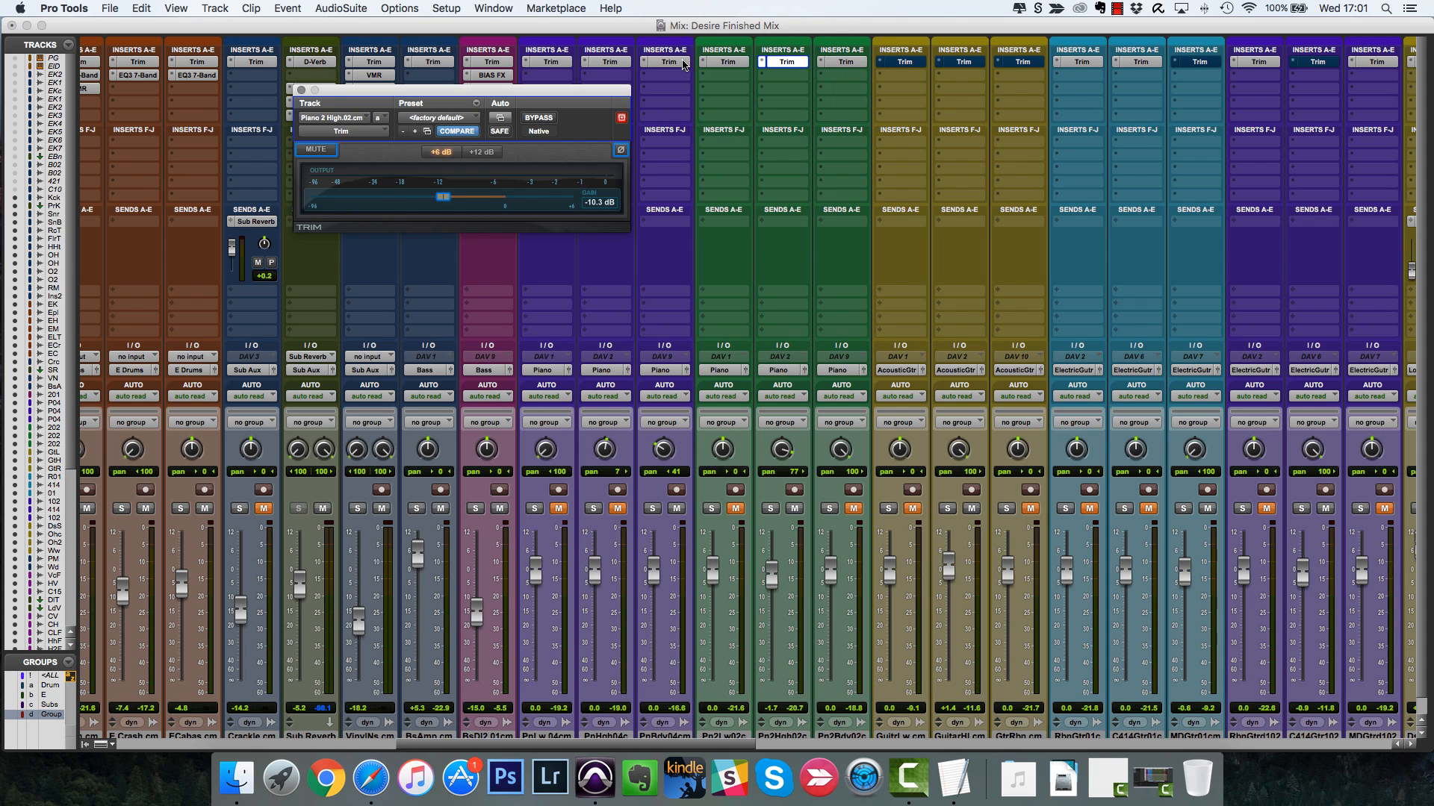
pyautogui.click(672, 63)
pyautogui.click(610, 62)
pyautogui.click(550, 62)
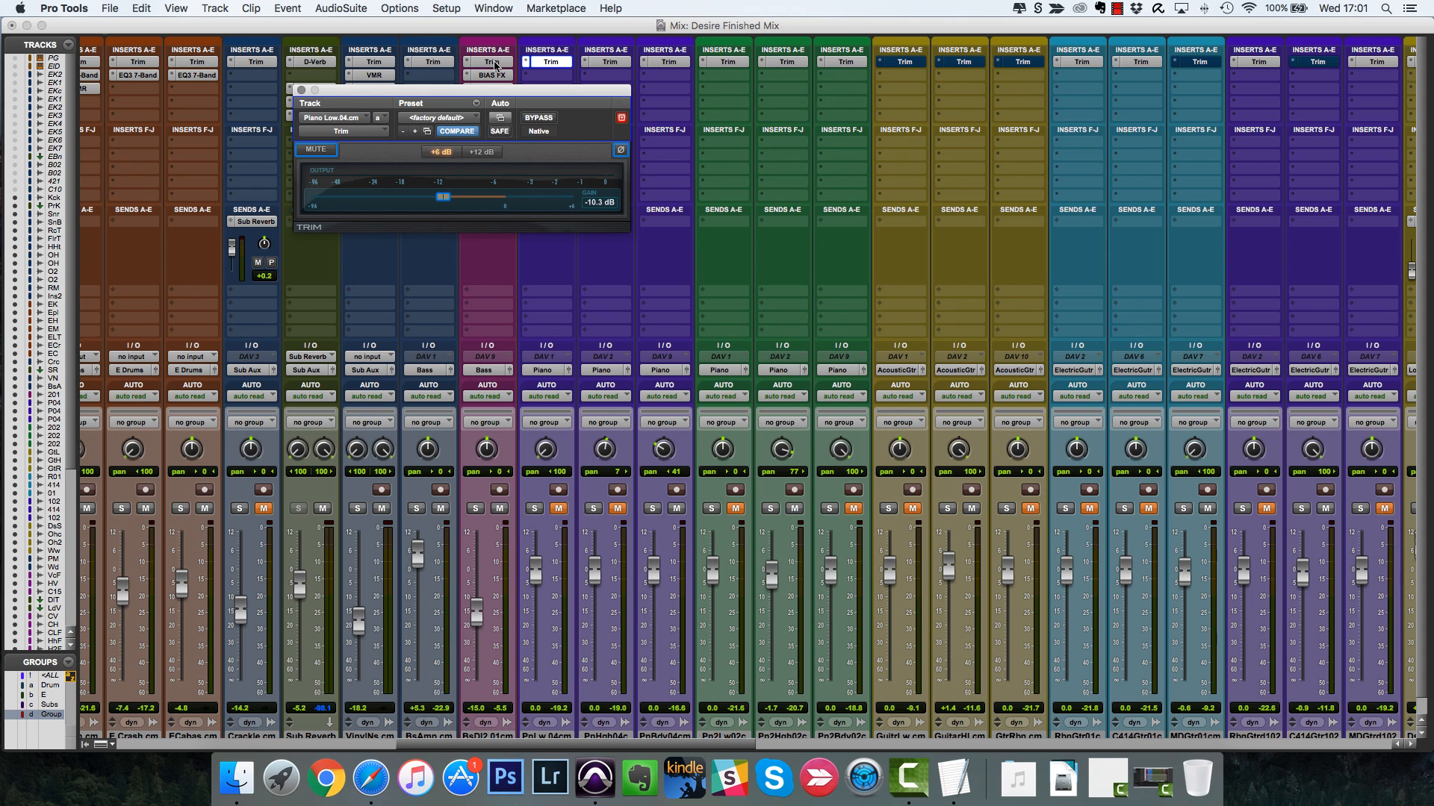
# - Inspect the Trim plug-in on the bass DI, bass amp and Vinyl Noise tracks, and close its window
pyautogui.click(491, 63)
pyautogui.click(439, 63)
pyautogui.click(374, 63)
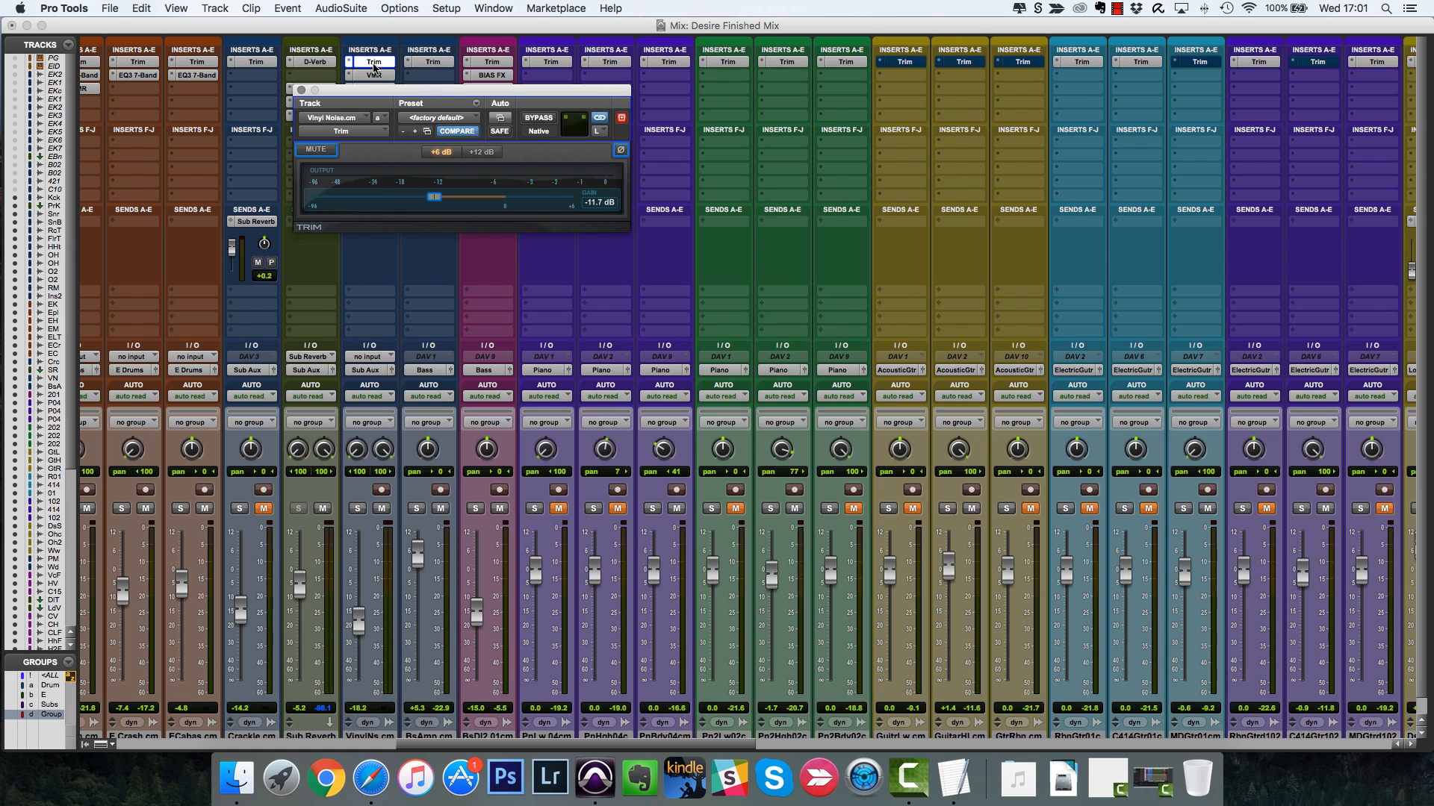
pyautogui.hscroll(-4, 589, 267)
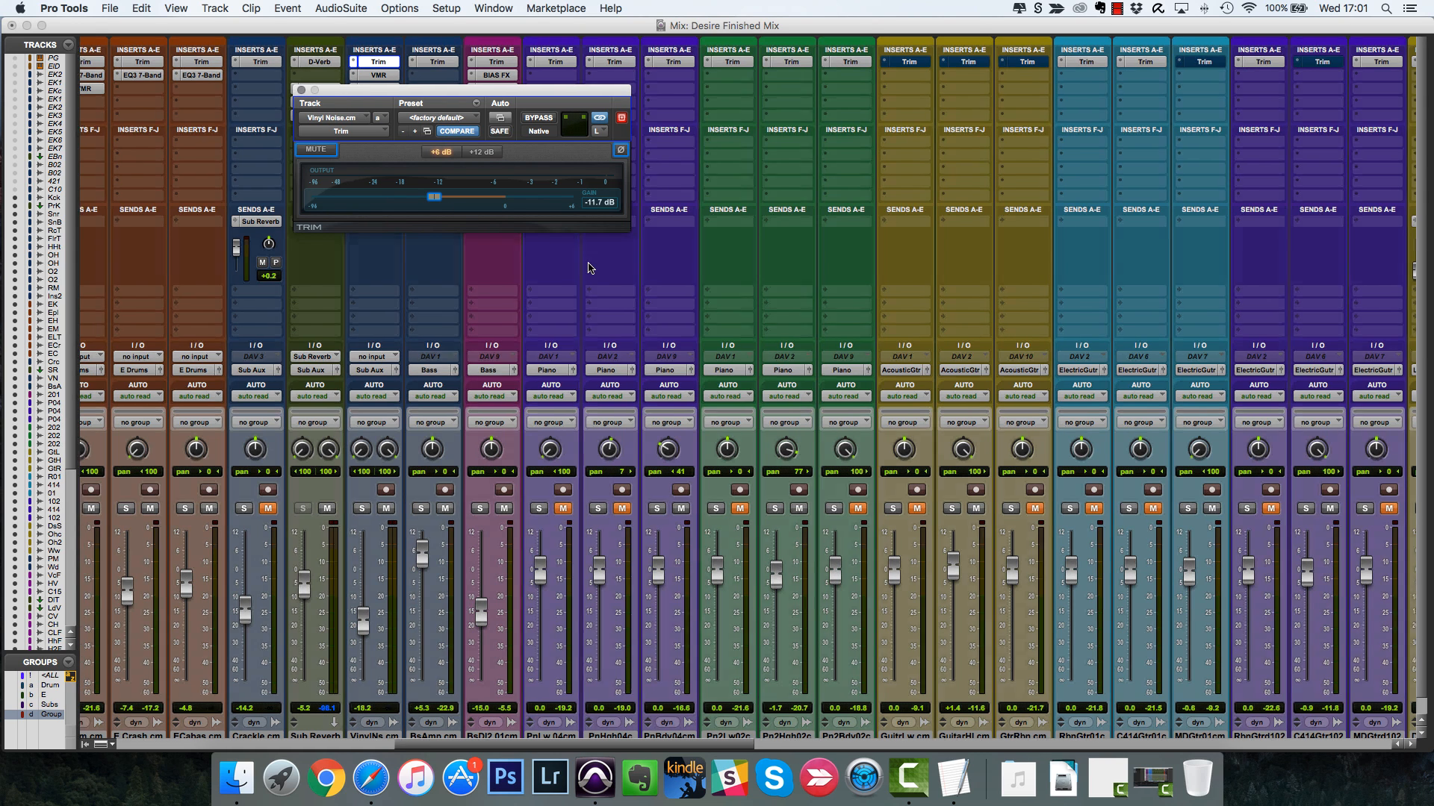
pyautogui.click(301, 90)
pyautogui.hscroll(15, 879, 250)
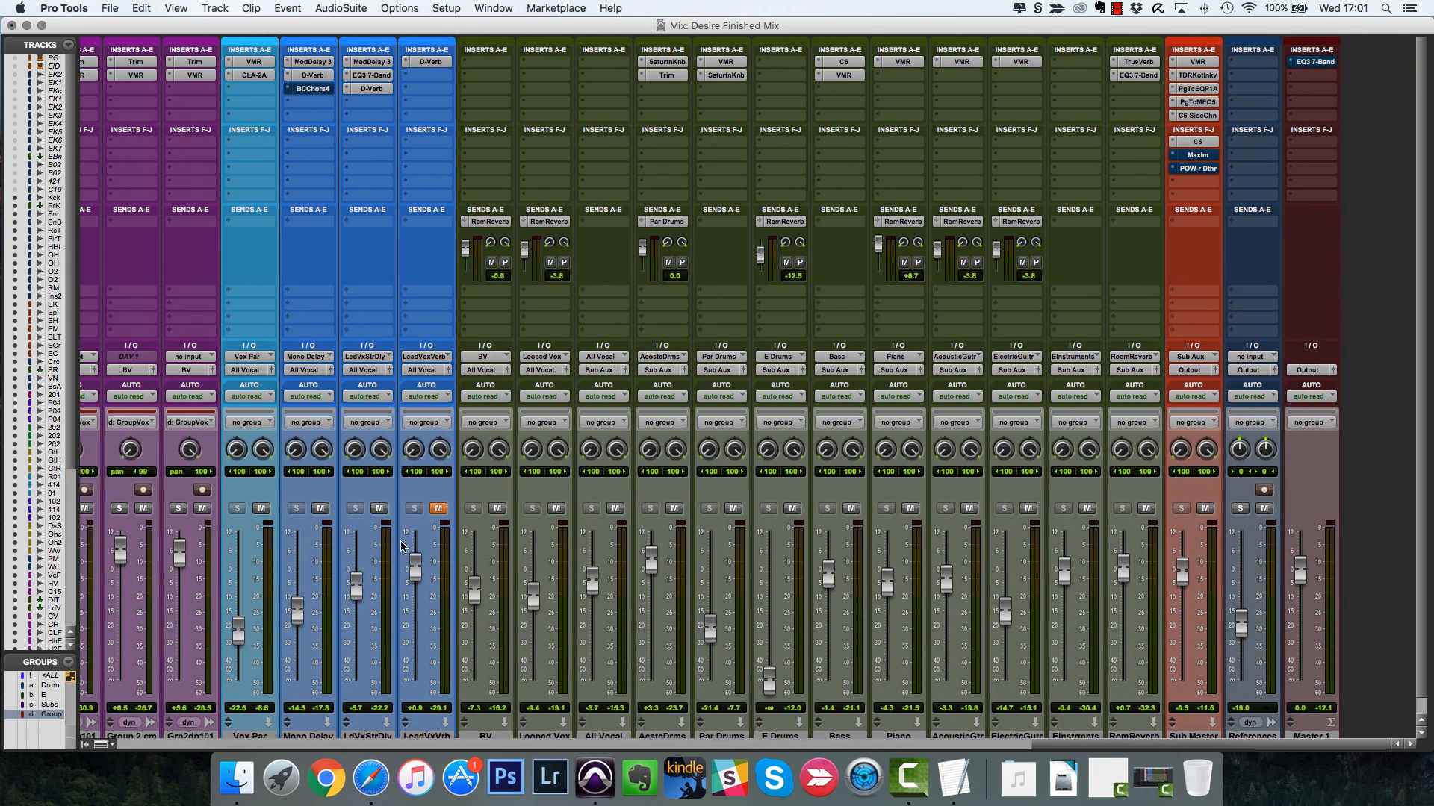
pyautogui.hscroll(-2, 262, 543)
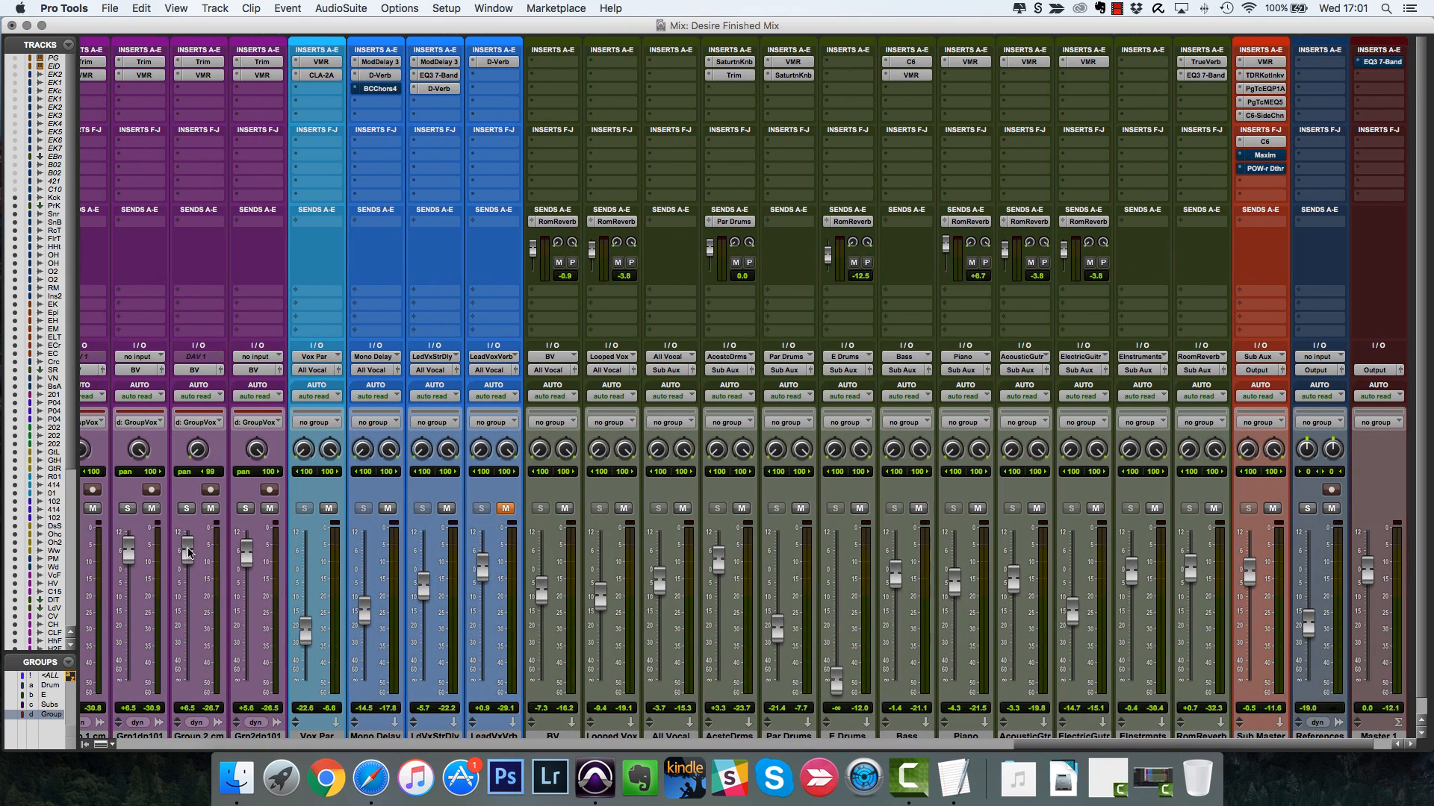
pyautogui.hscroll(2, 1051, 592)
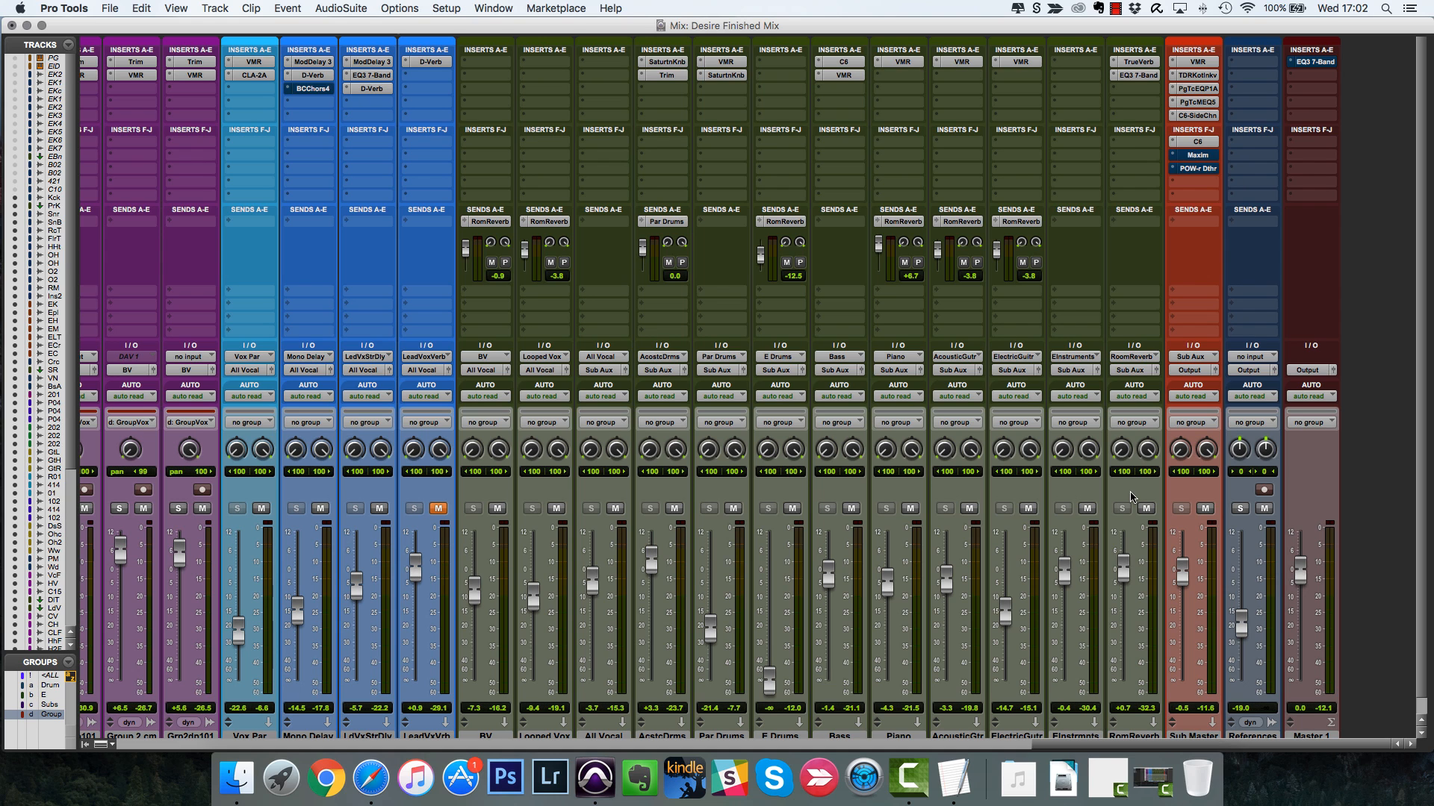
pyautogui.scroll(-2, 903, 336)
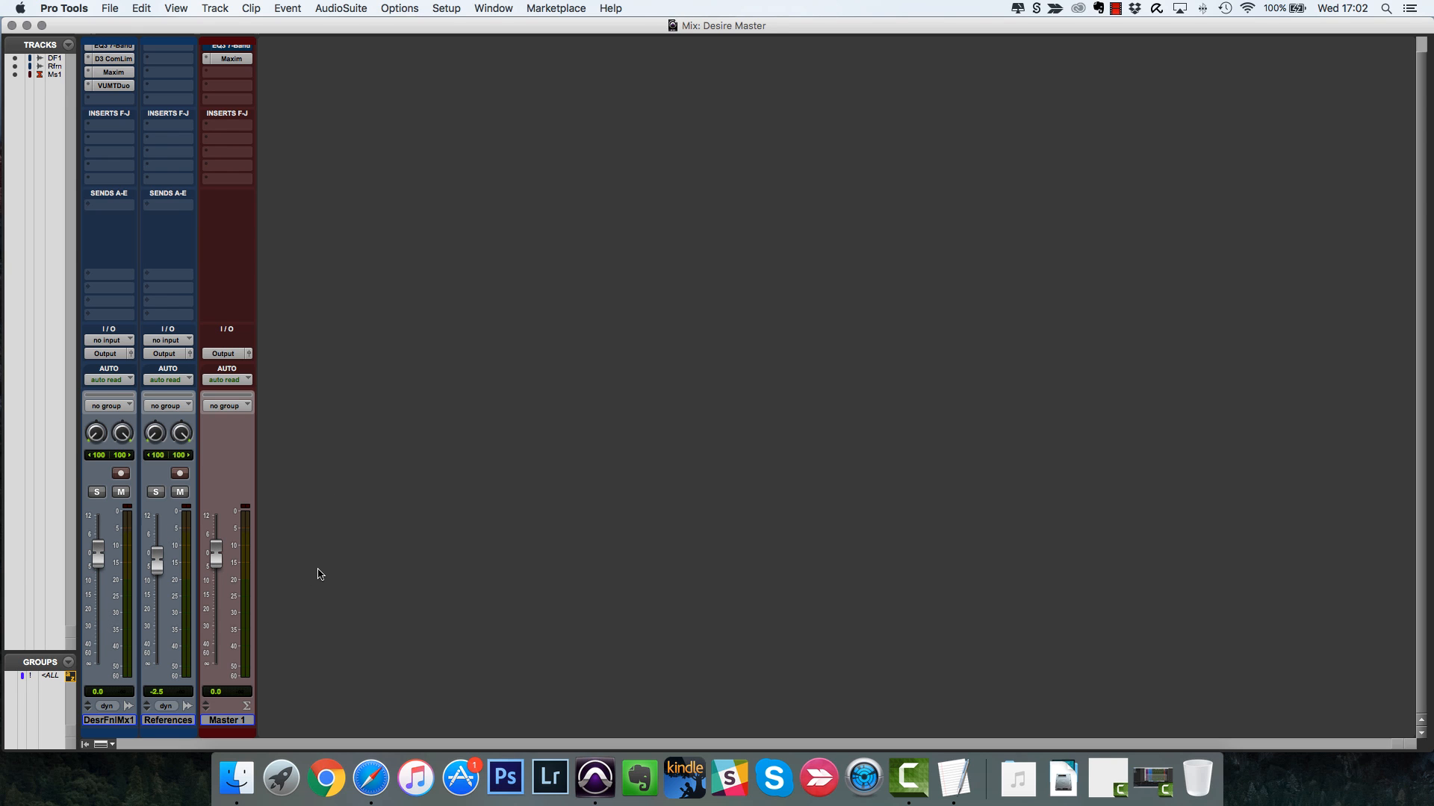
# - Show the Edit window of the Desire Master session, select the Chorus 2 section across the tracks and enable loop playback
pyautogui.press('super+equal')
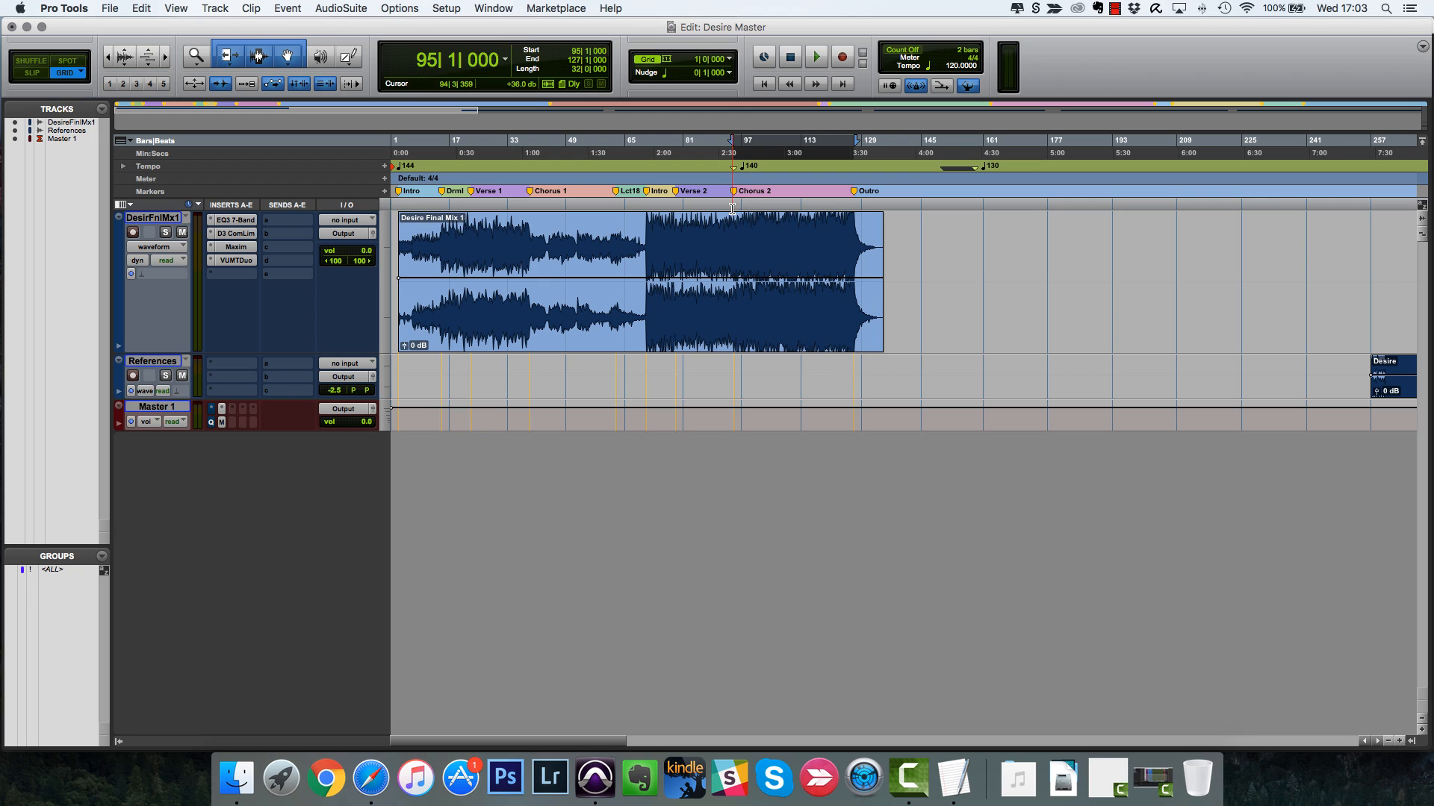
pyautogui.moveTo(732, 208); pyautogui.dragTo(853, 204)
pyautogui.rightClick(819, 57)
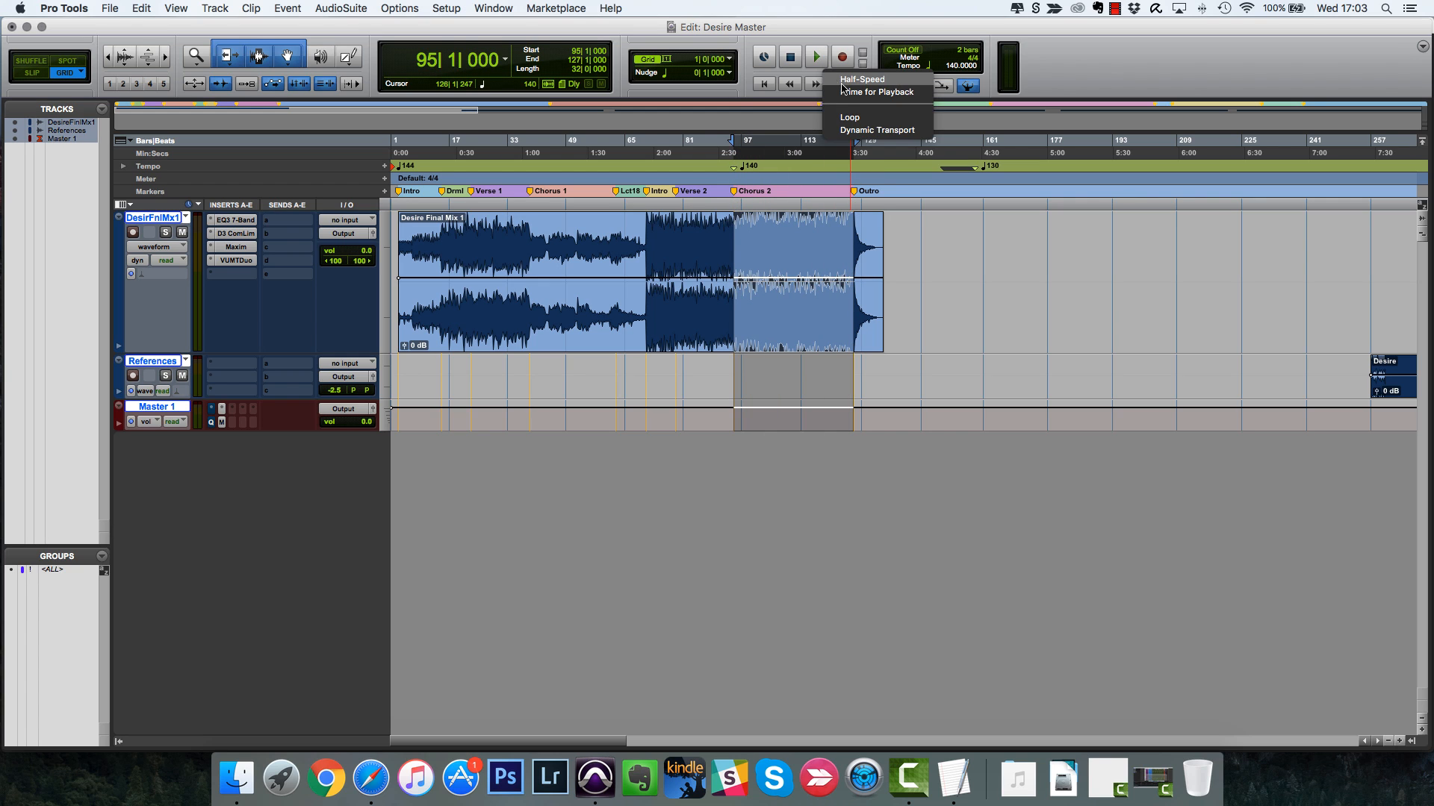
pyautogui.click(858, 120)
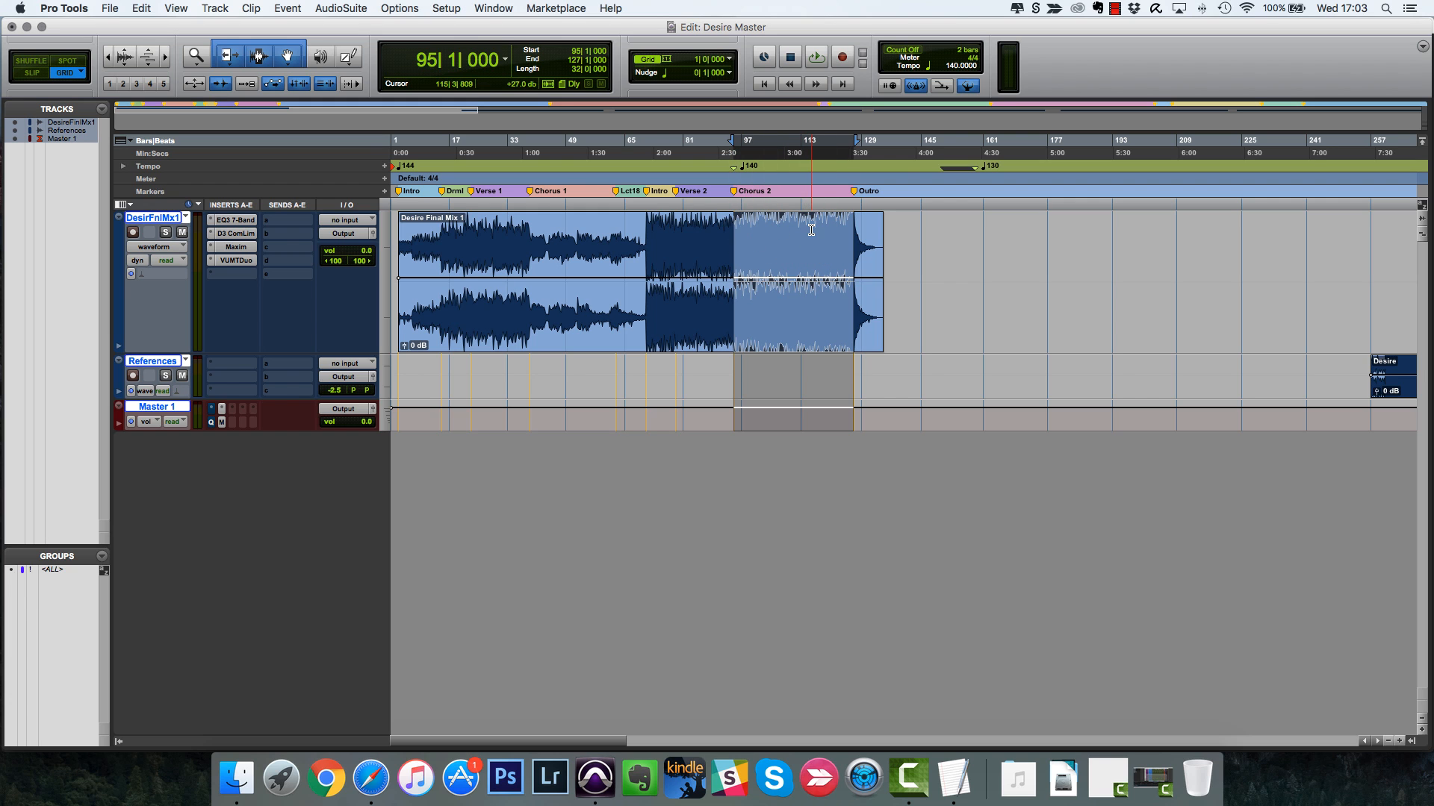
# - Audition the Desire reference clip on the References track from the Location 10 marker, and stop playback
pyautogui.hscroll(15, 938, 295)
pyautogui.hscroll(-3, 752, 315)
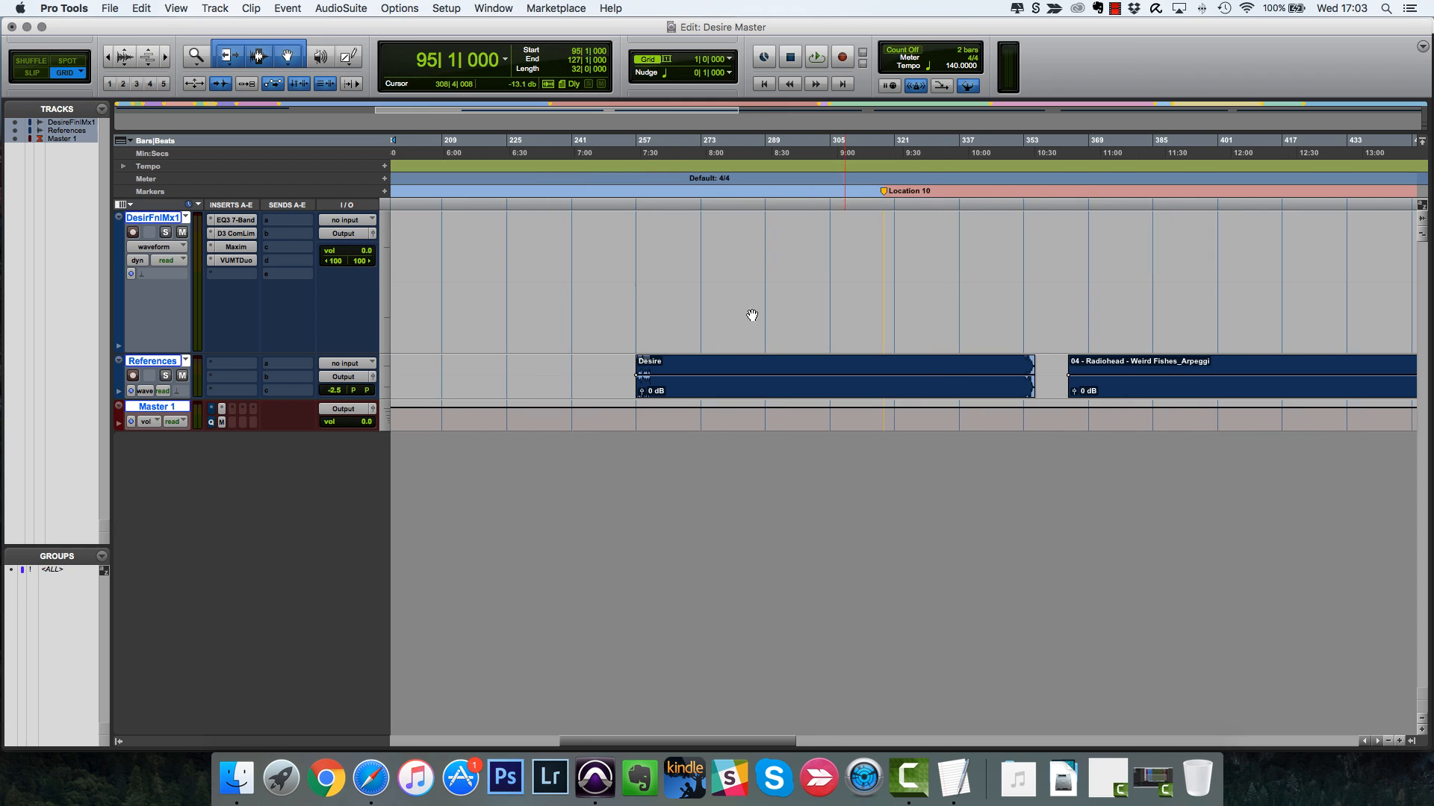
pyautogui.hscroll(2, 687, 342)
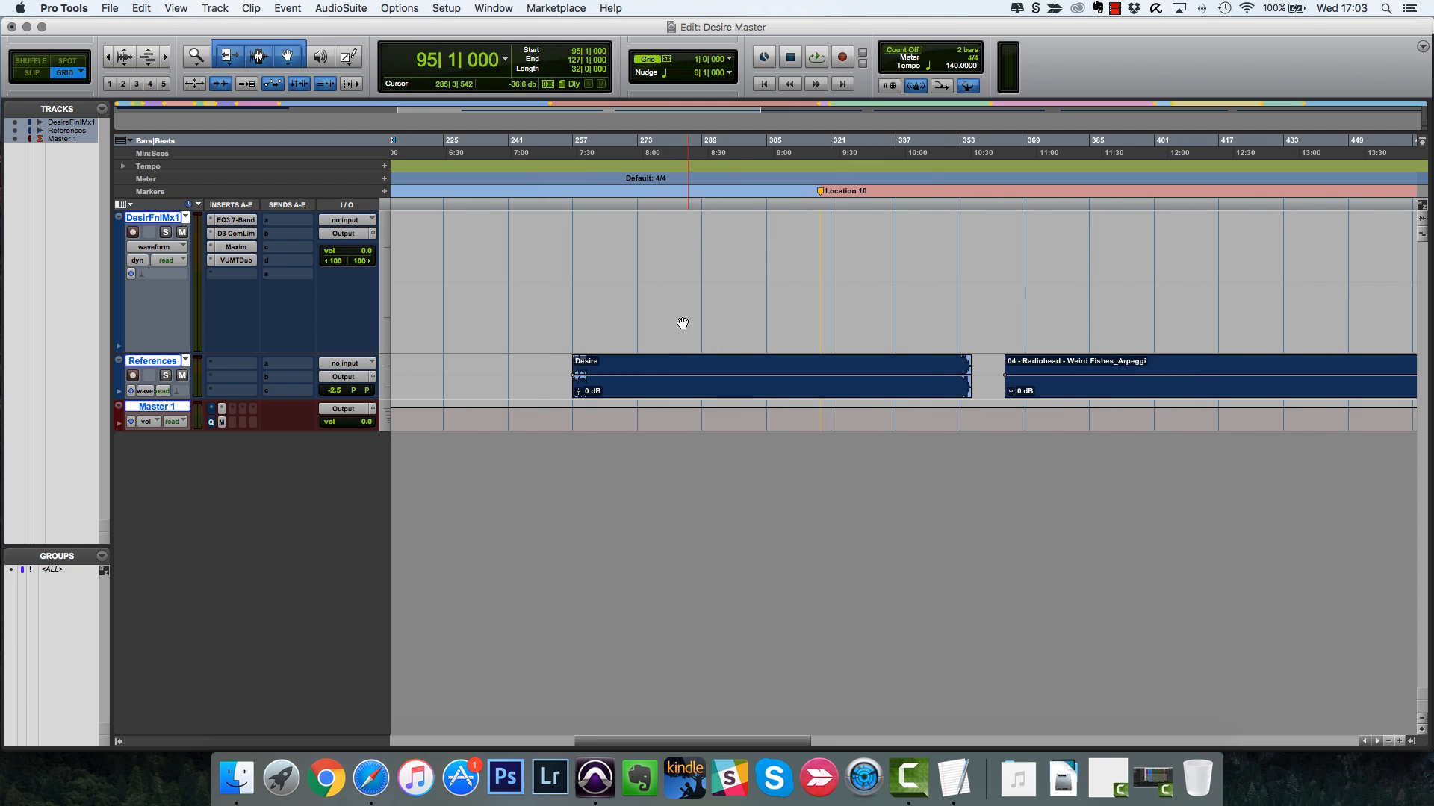
pyautogui.click(821, 192)
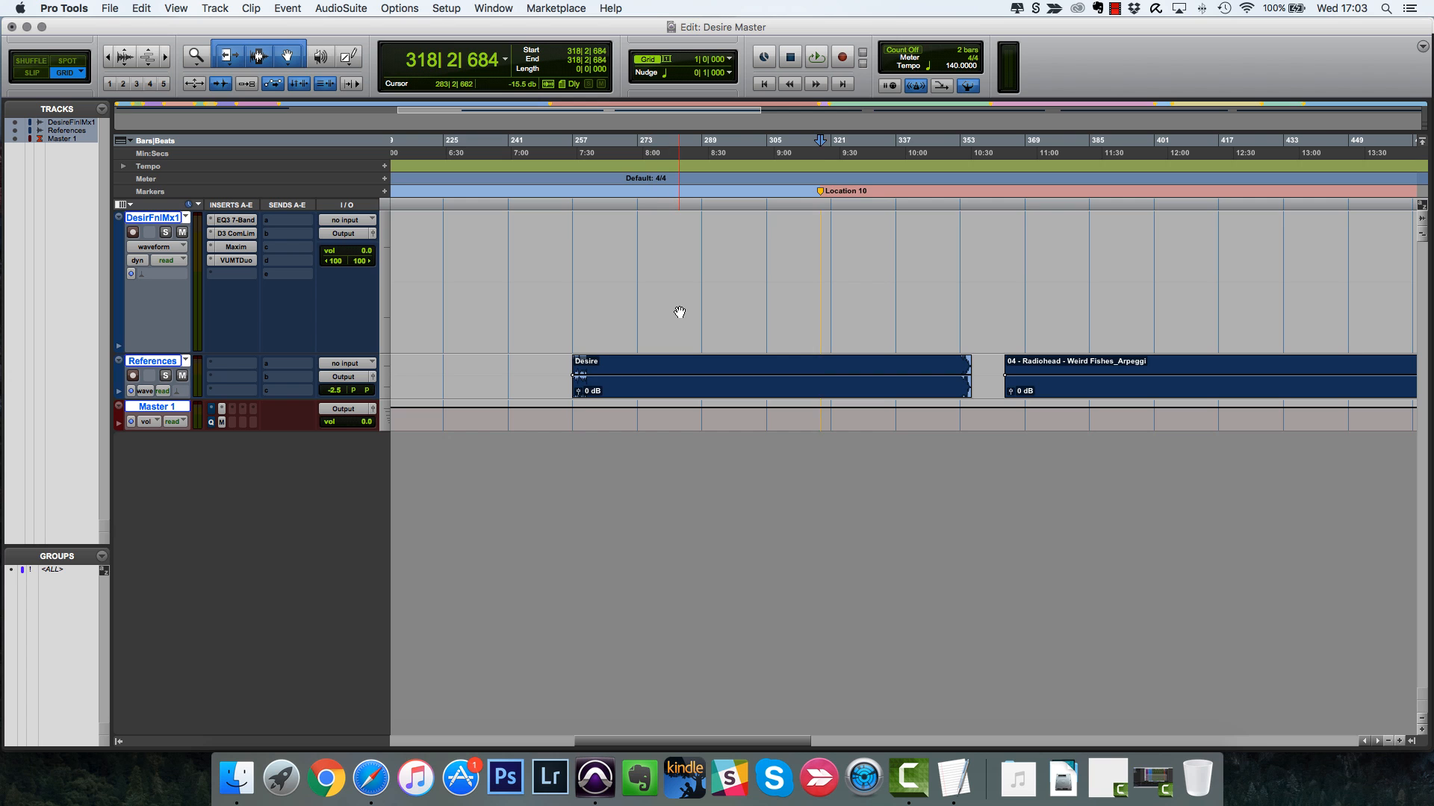
pyautogui.hscroll(-10, 680, 312)
pyautogui.hscroll(15, 680, 312)
pyautogui.hscroll(-7, 680, 313)
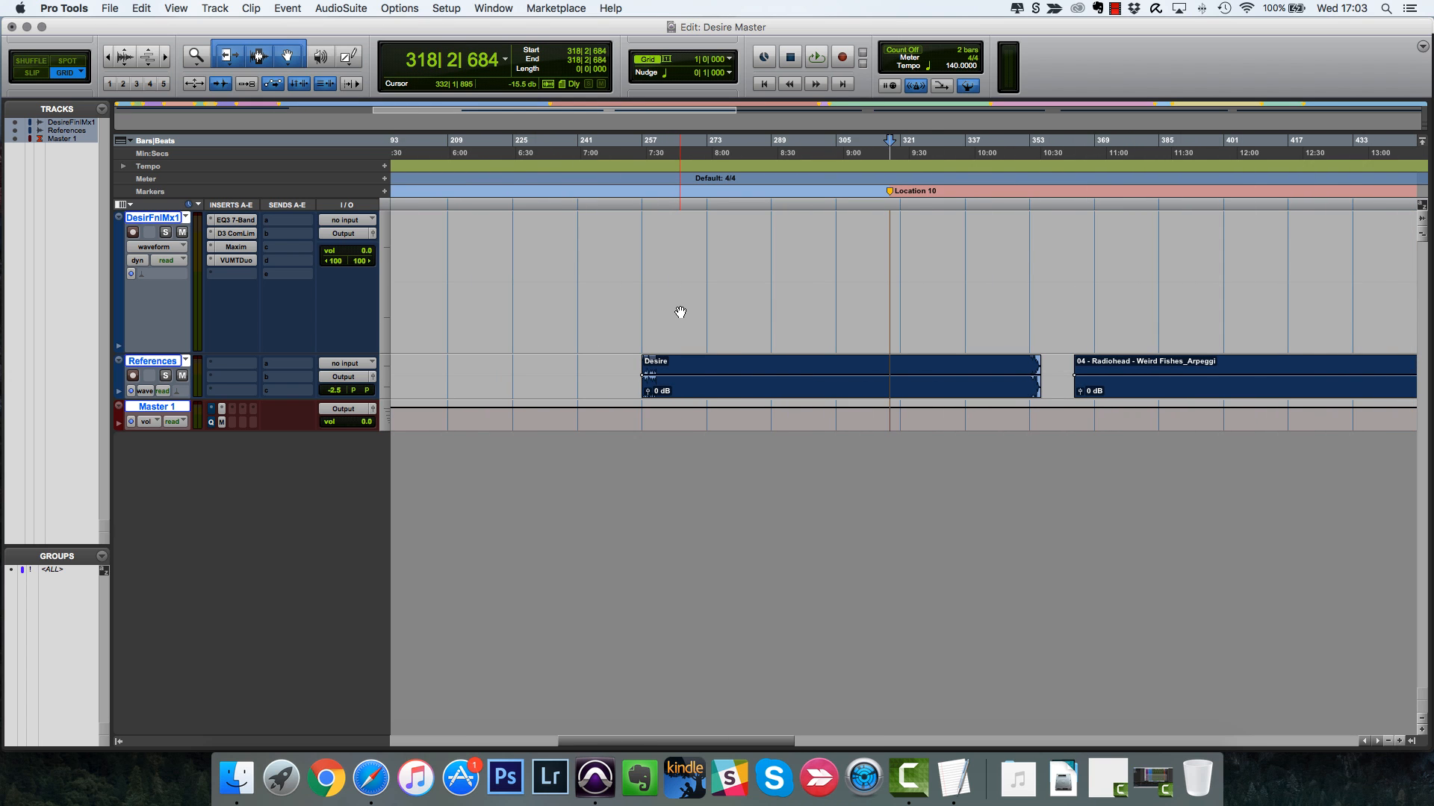
pyautogui.hscroll(-10, 730, 311)
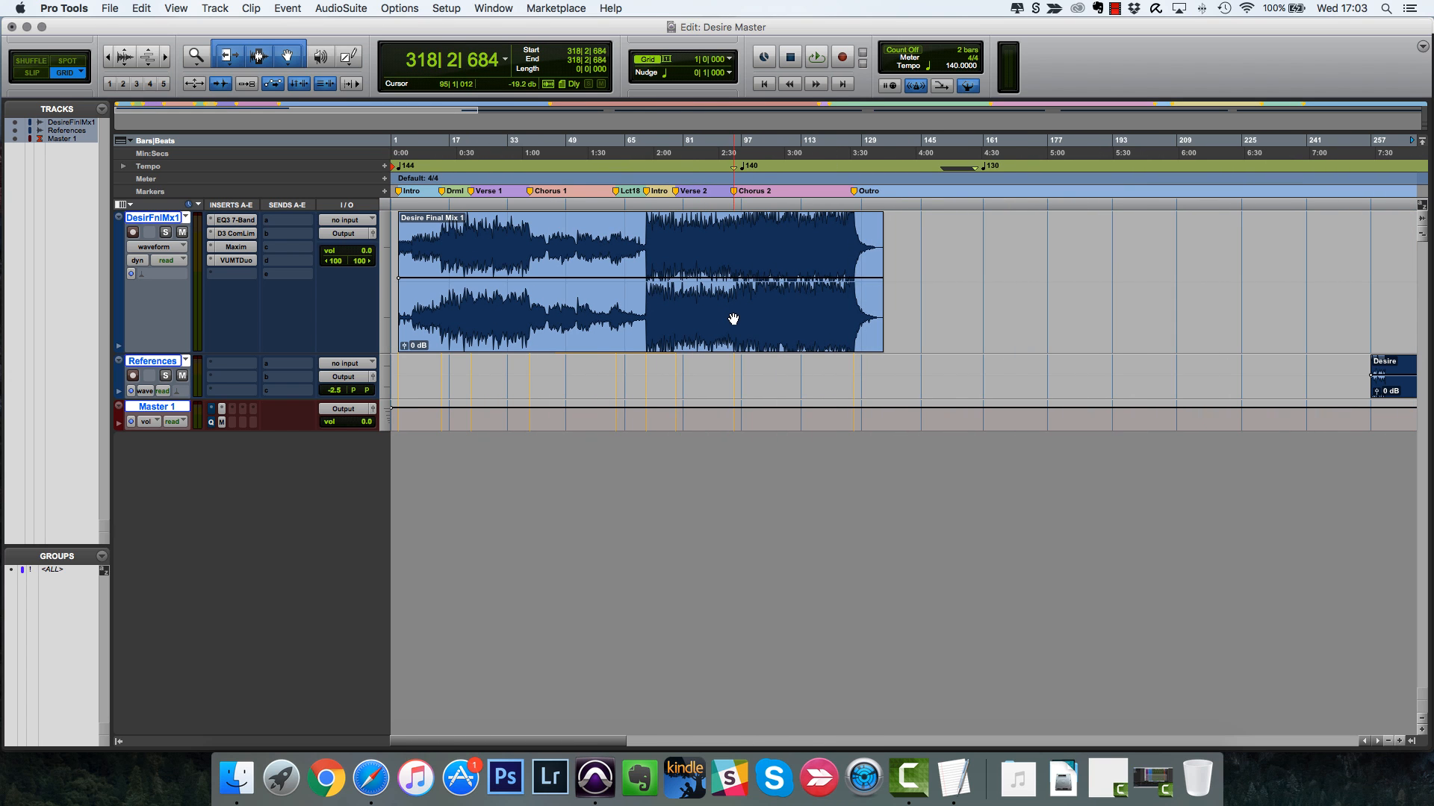
pyautogui.hscroll(12, 734, 319)
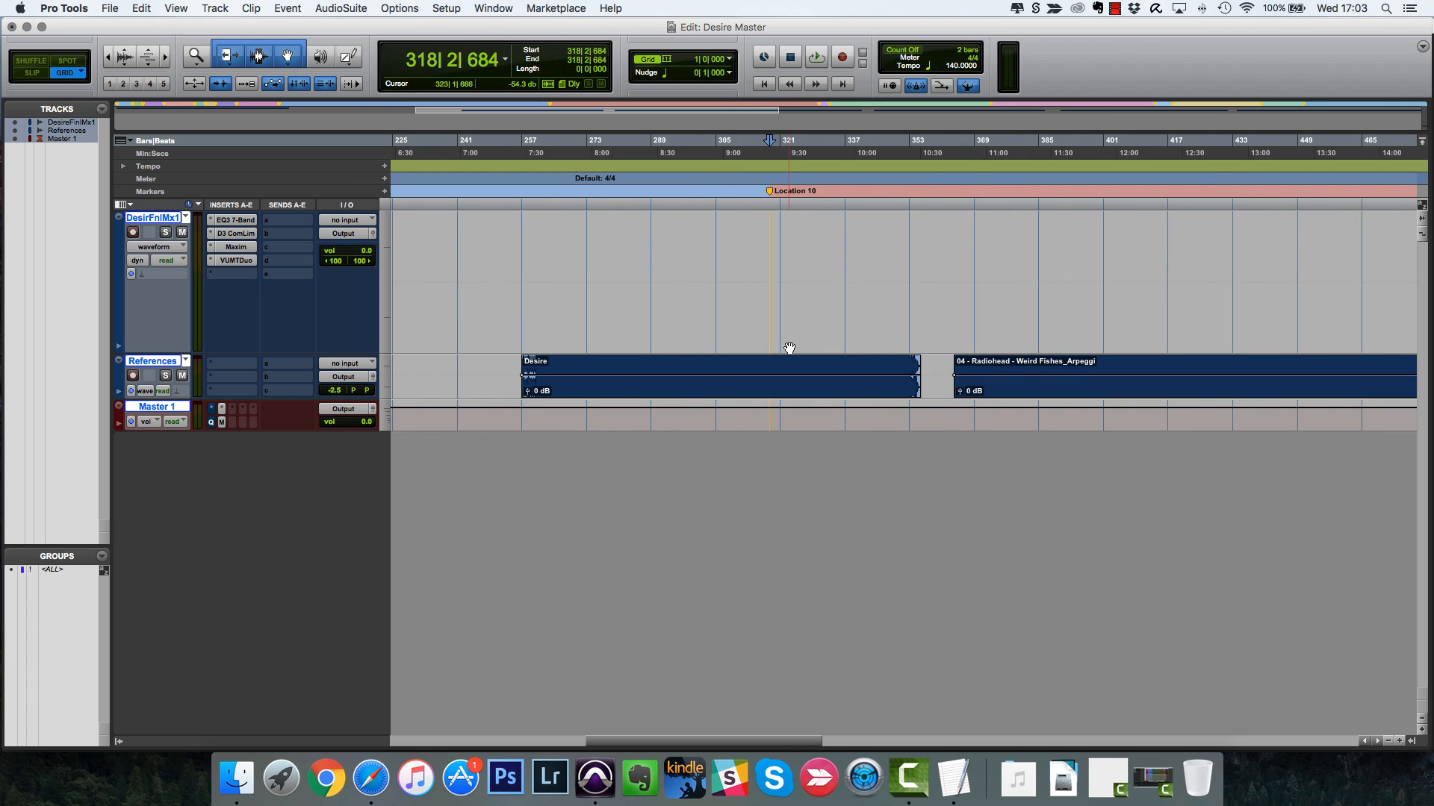
pyautogui.press('space')
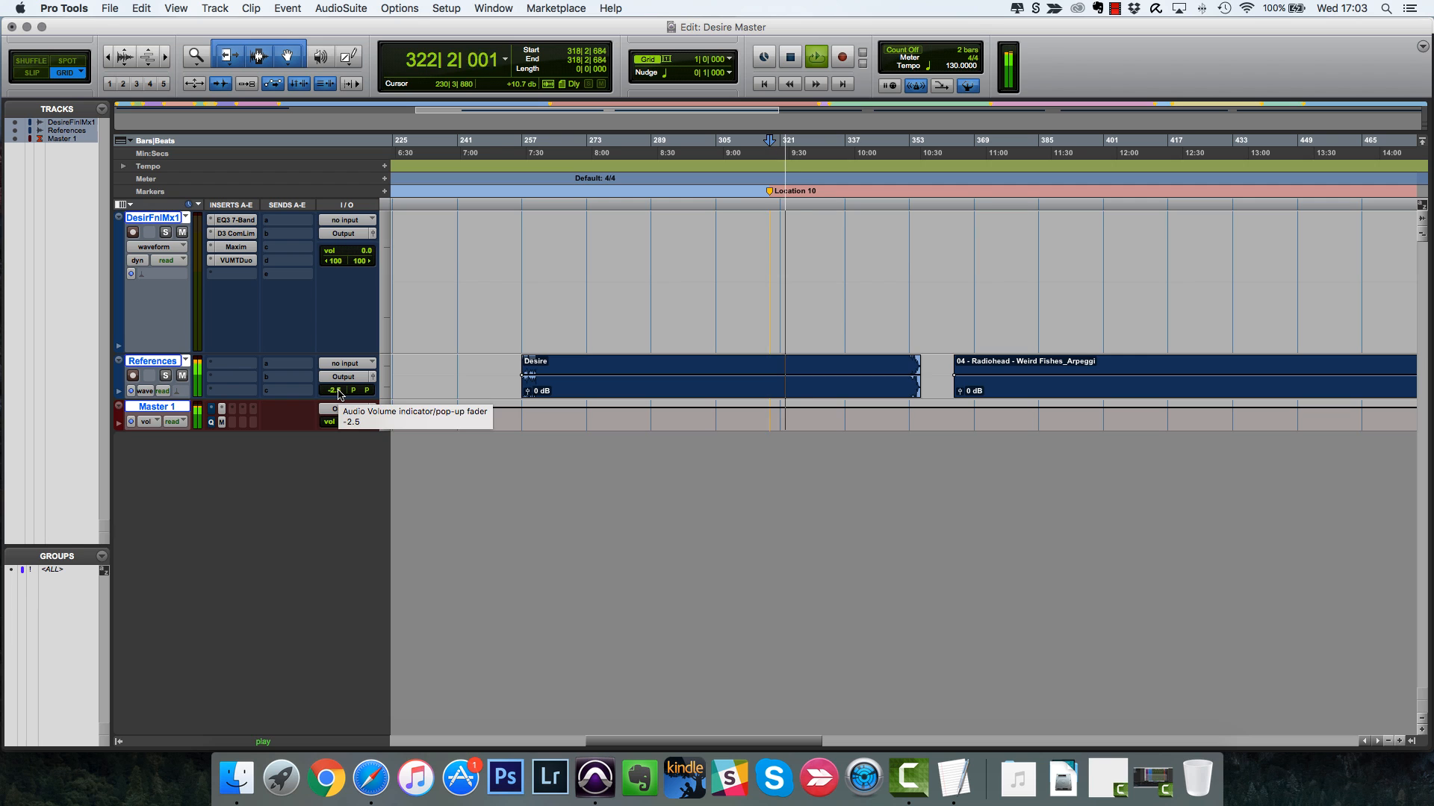
pyautogui.press('space')
# - Audition the Radiohead - Weird Fishes_Arpeggi reference clip from the Location 15 marker, and stop playback
pyautogui.hscroll(5, 819, 186)
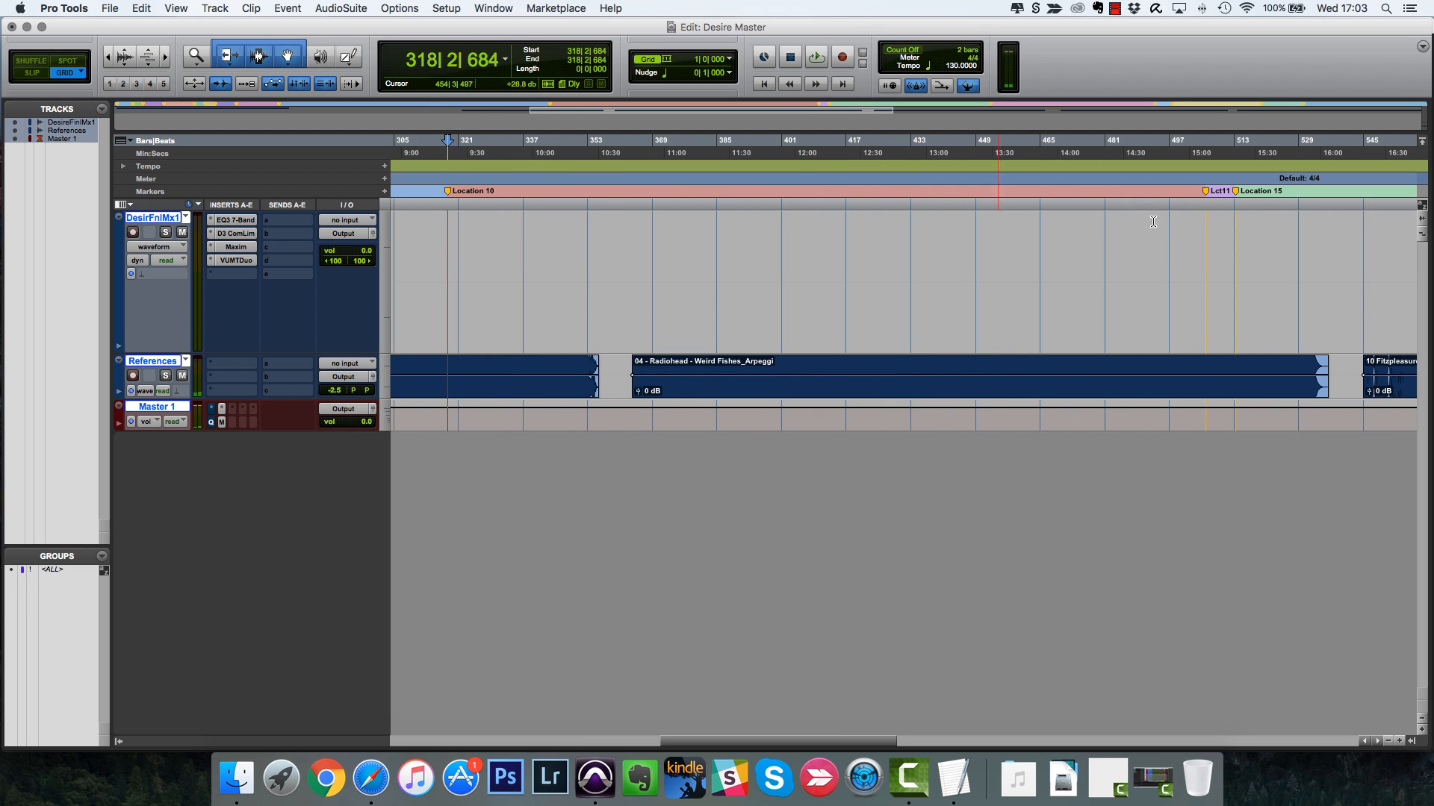
pyautogui.click(1236, 191)
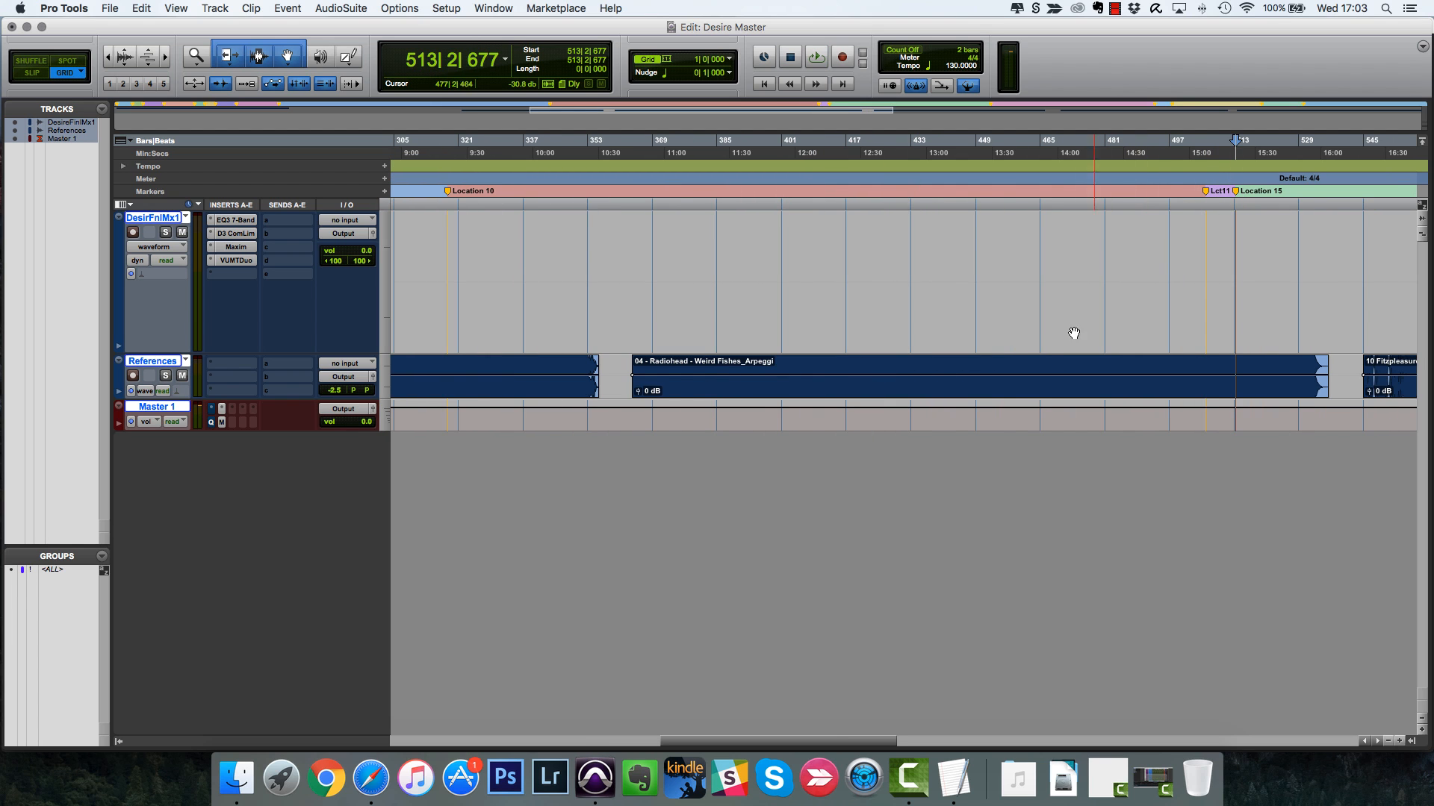
pyautogui.hscroll(1, 1038, 339)
pyautogui.press('space')
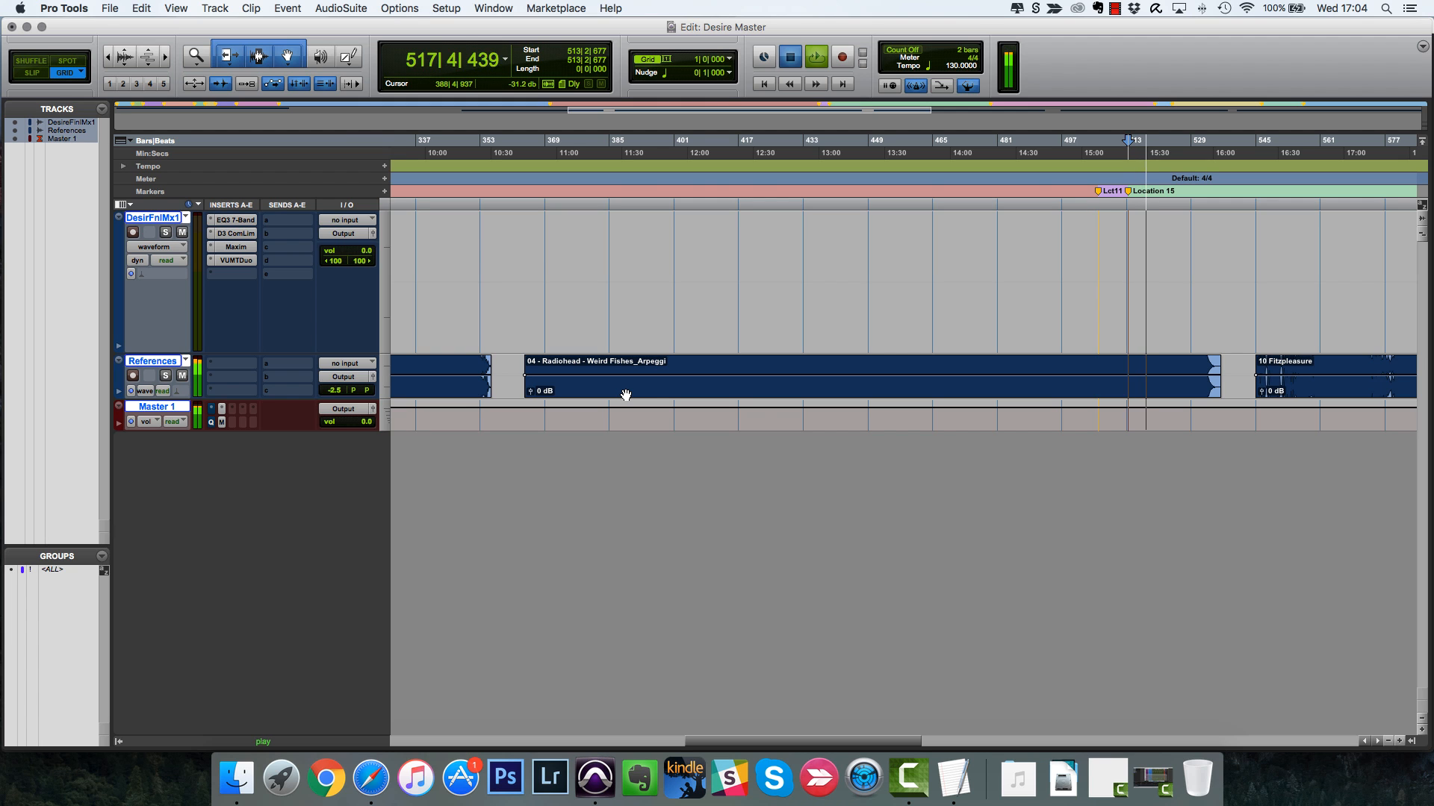
pyautogui.press('space')
# - Audition the 10 Fitzpleasure reference clip from the Location 12 marker with all clips in view, and stop playback
pyautogui.hscroll(10, 626, 395)
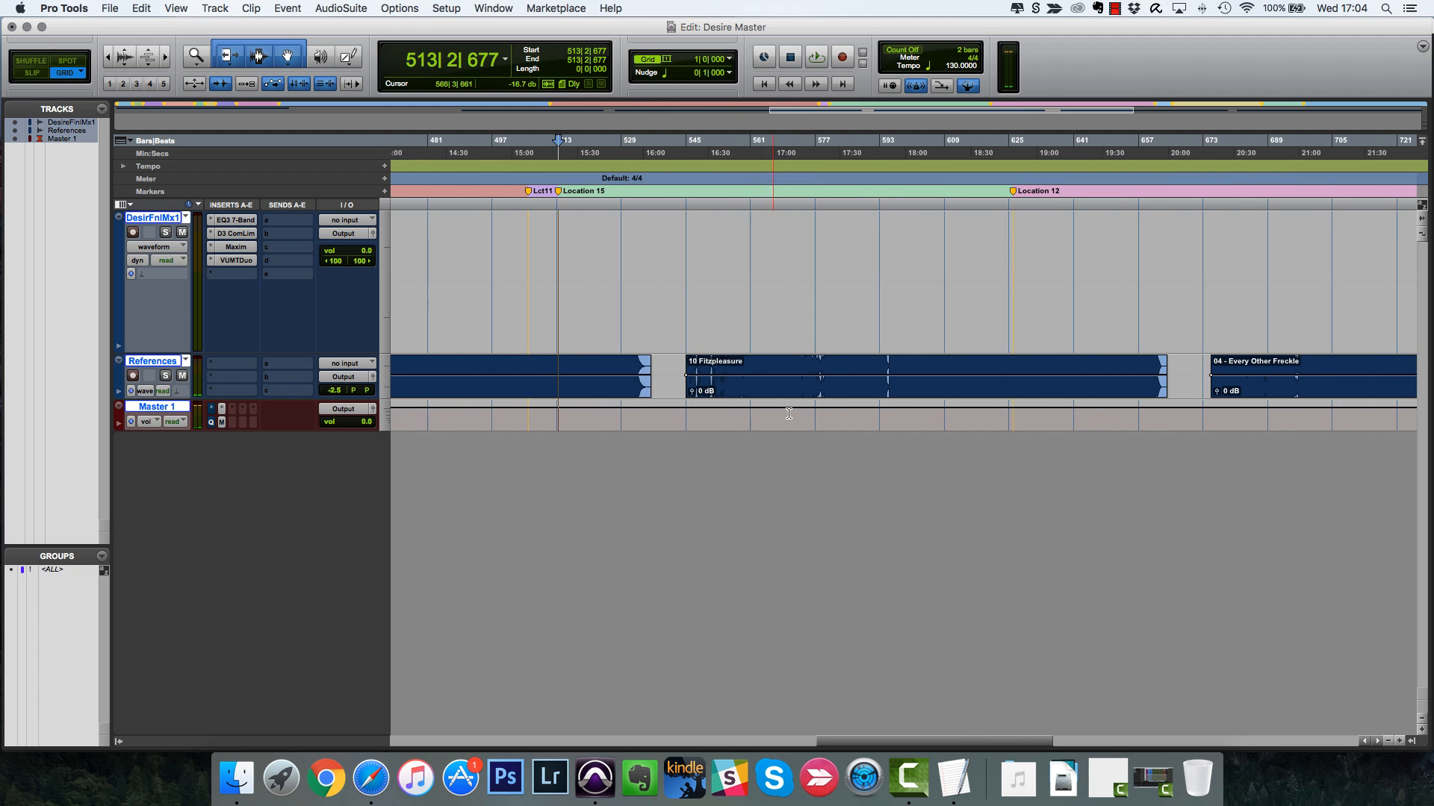
pyautogui.click(1016, 200)
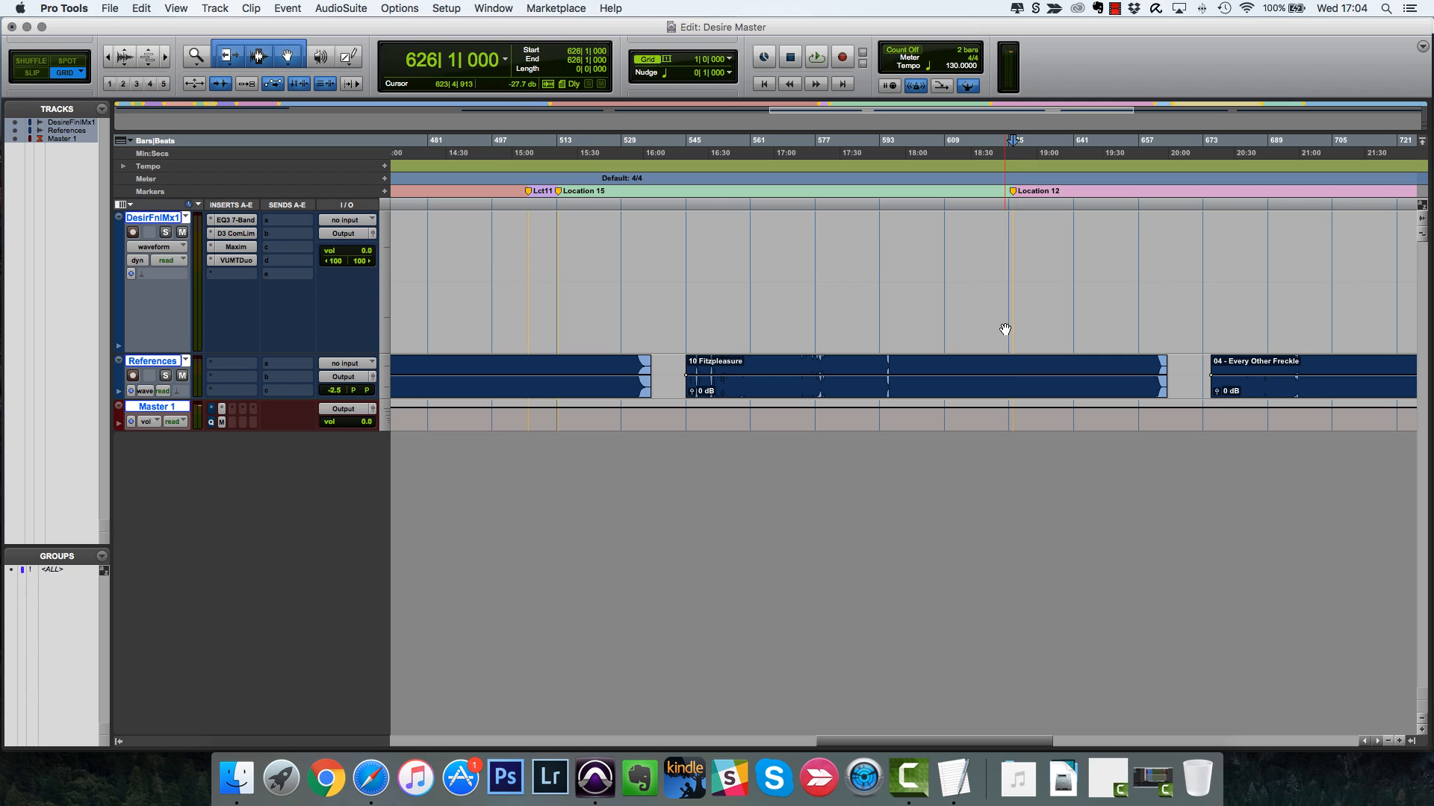
pyautogui.hscroll(2, 1011, 346)
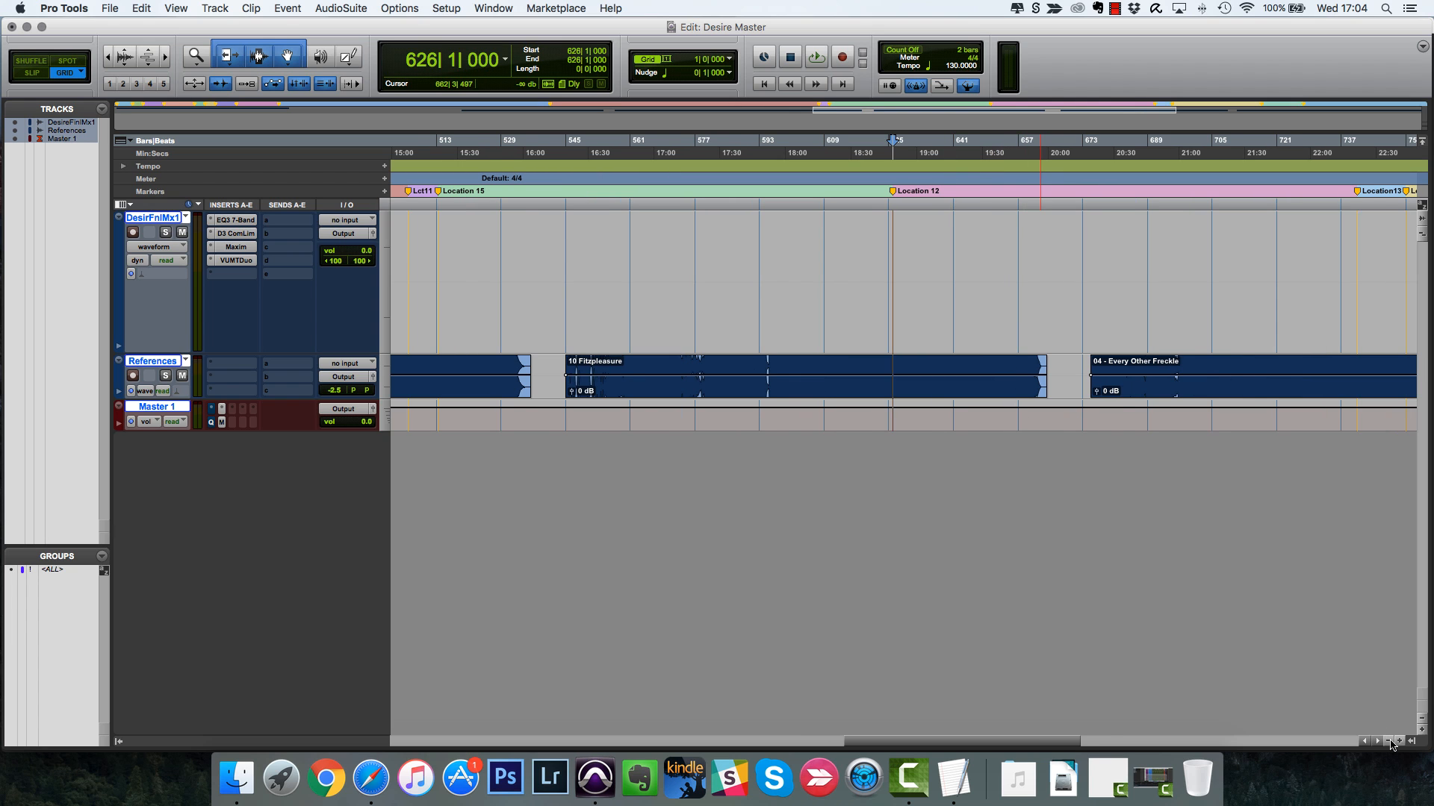
pyautogui.click(1389, 742)
pyautogui.click(1389, 742)
pyautogui.click(1389, 742)
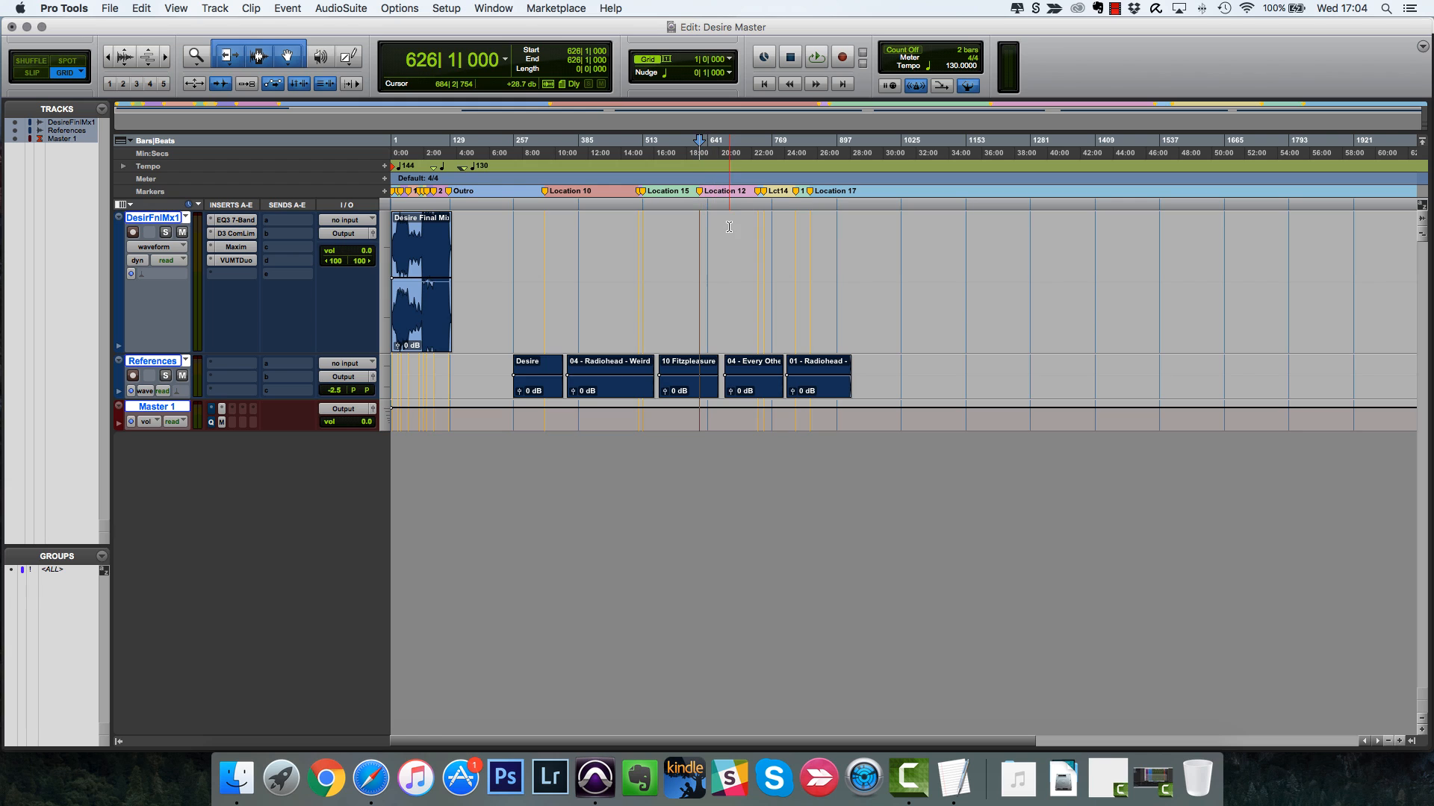
pyautogui.press('space')
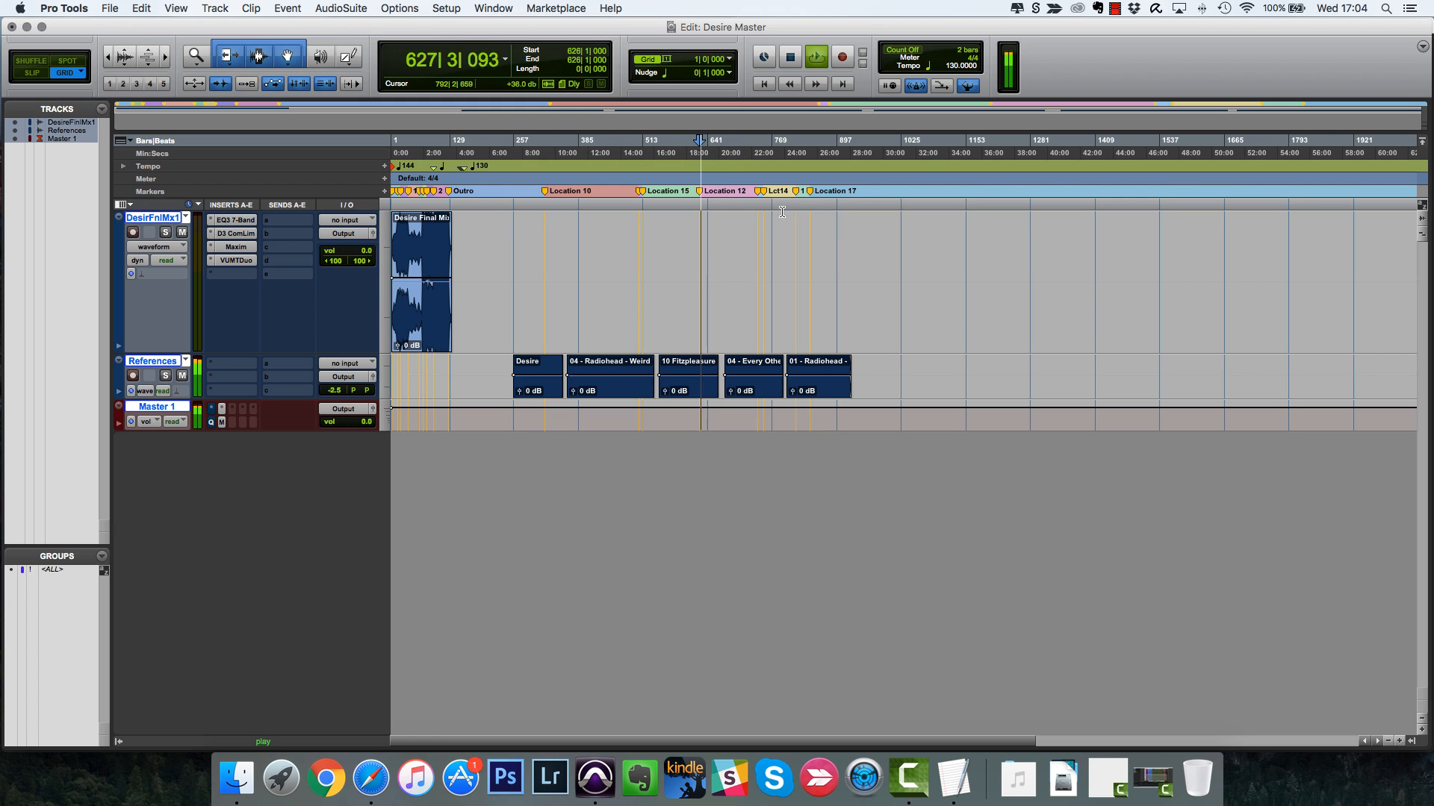
pyautogui.press('space')
# - Audition the Every Other Freckle reference clip from the Location 14 marker, and stop playback
pyautogui.click(764, 192)
pyautogui.press('space')
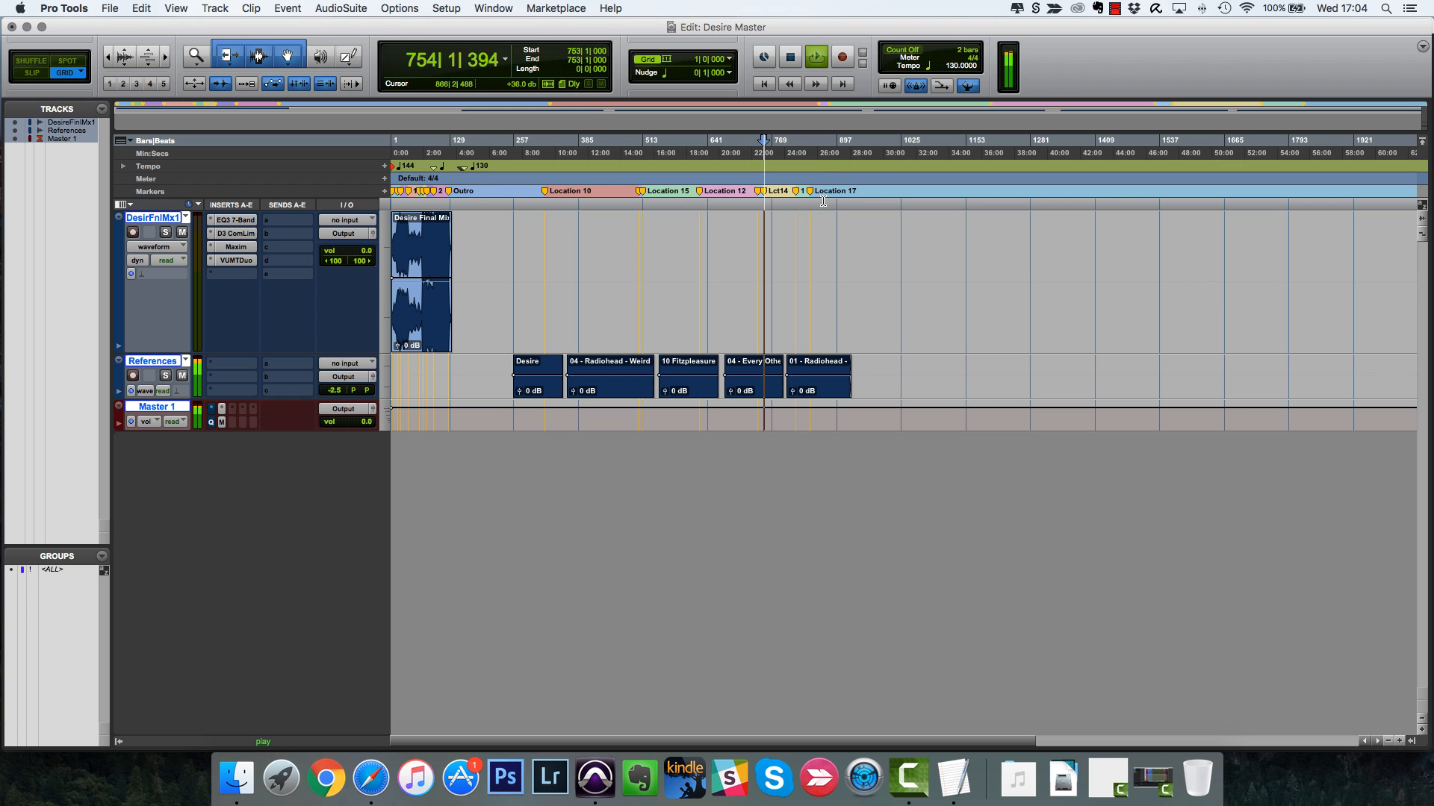
pyautogui.press('space')
# - Audition the last Radiohead reference clip from the marker just before Location 17 and from Location 17, stopping playback after each
pyautogui.click(797, 194)
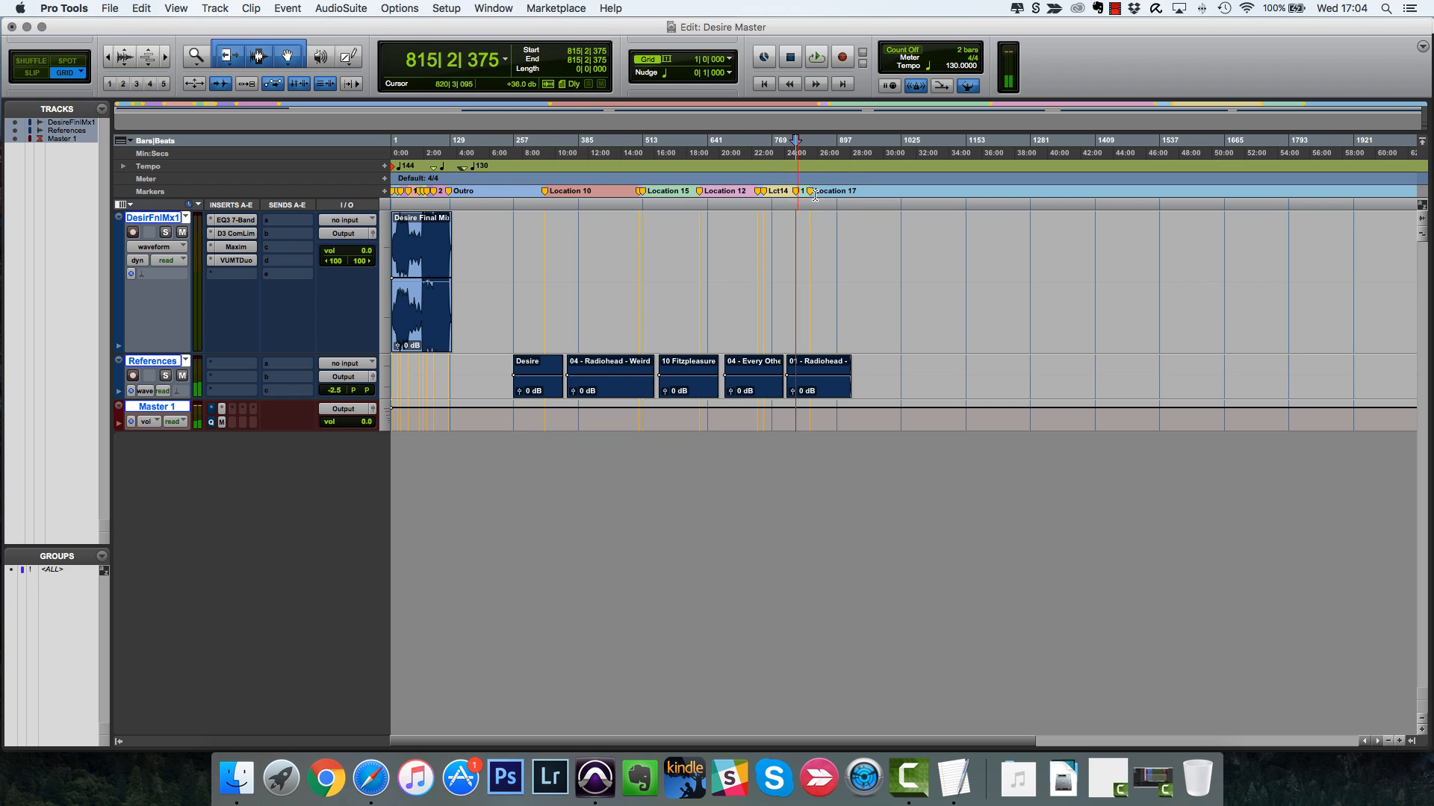
pyautogui.press('space')
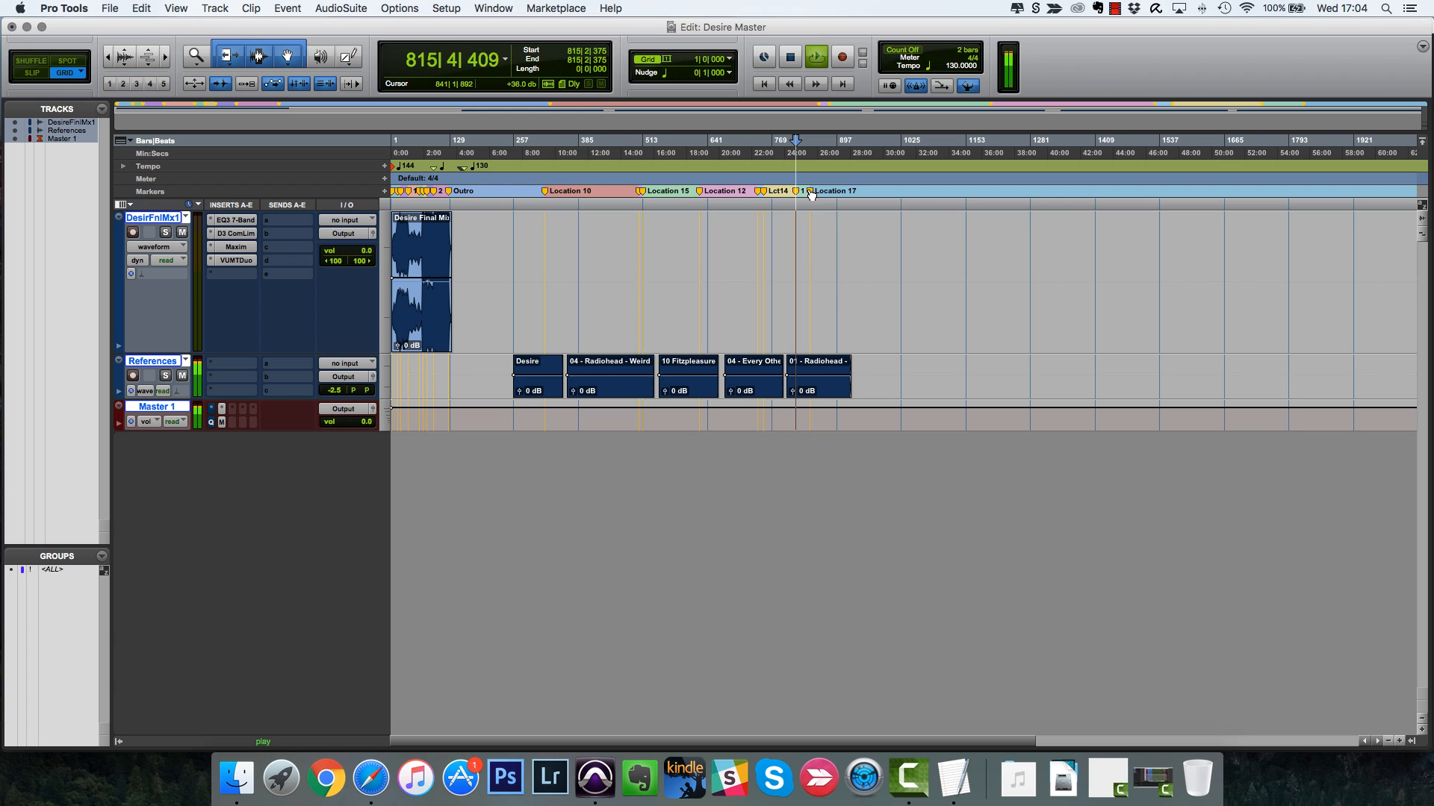
pyautogui.press('space')
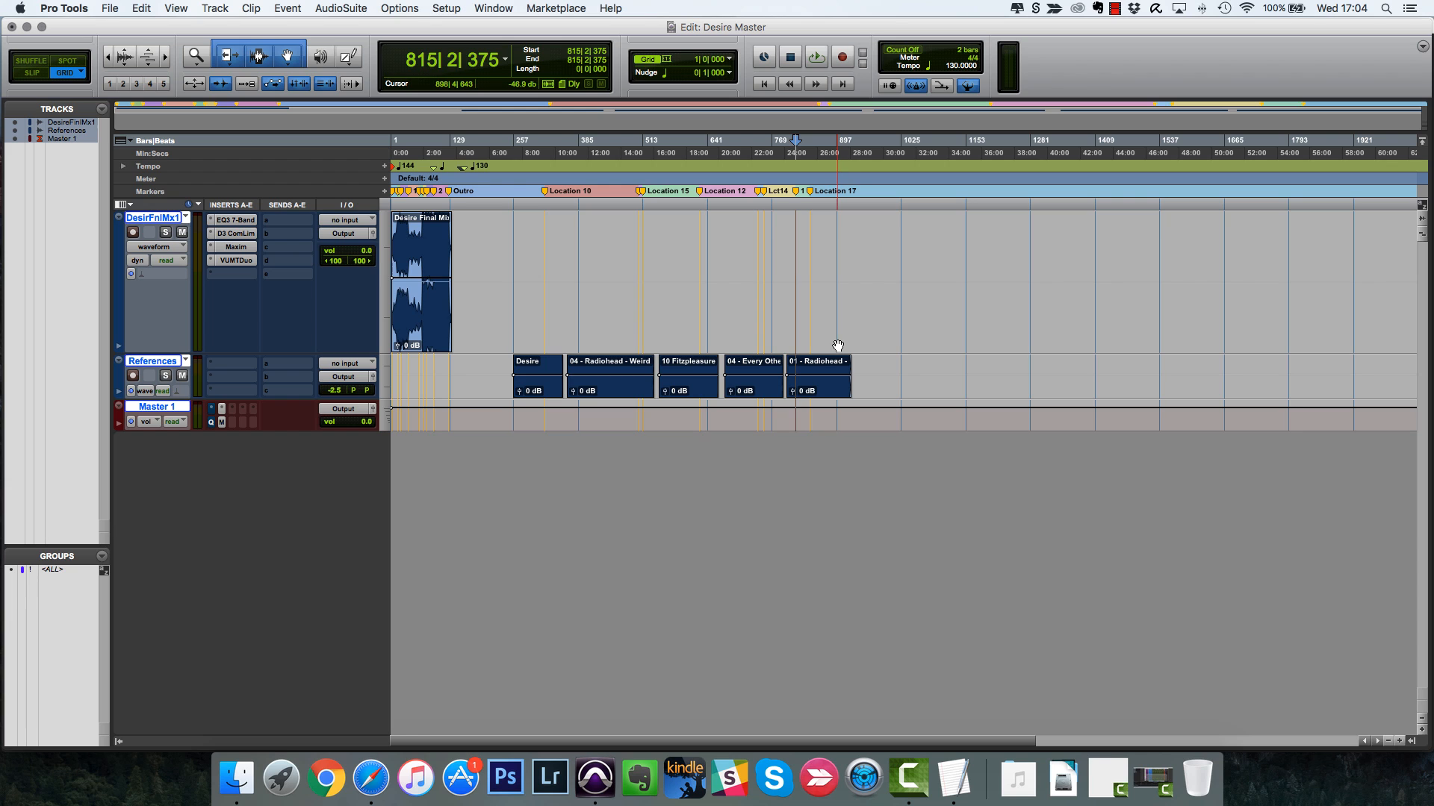
pyautogui.press('space')
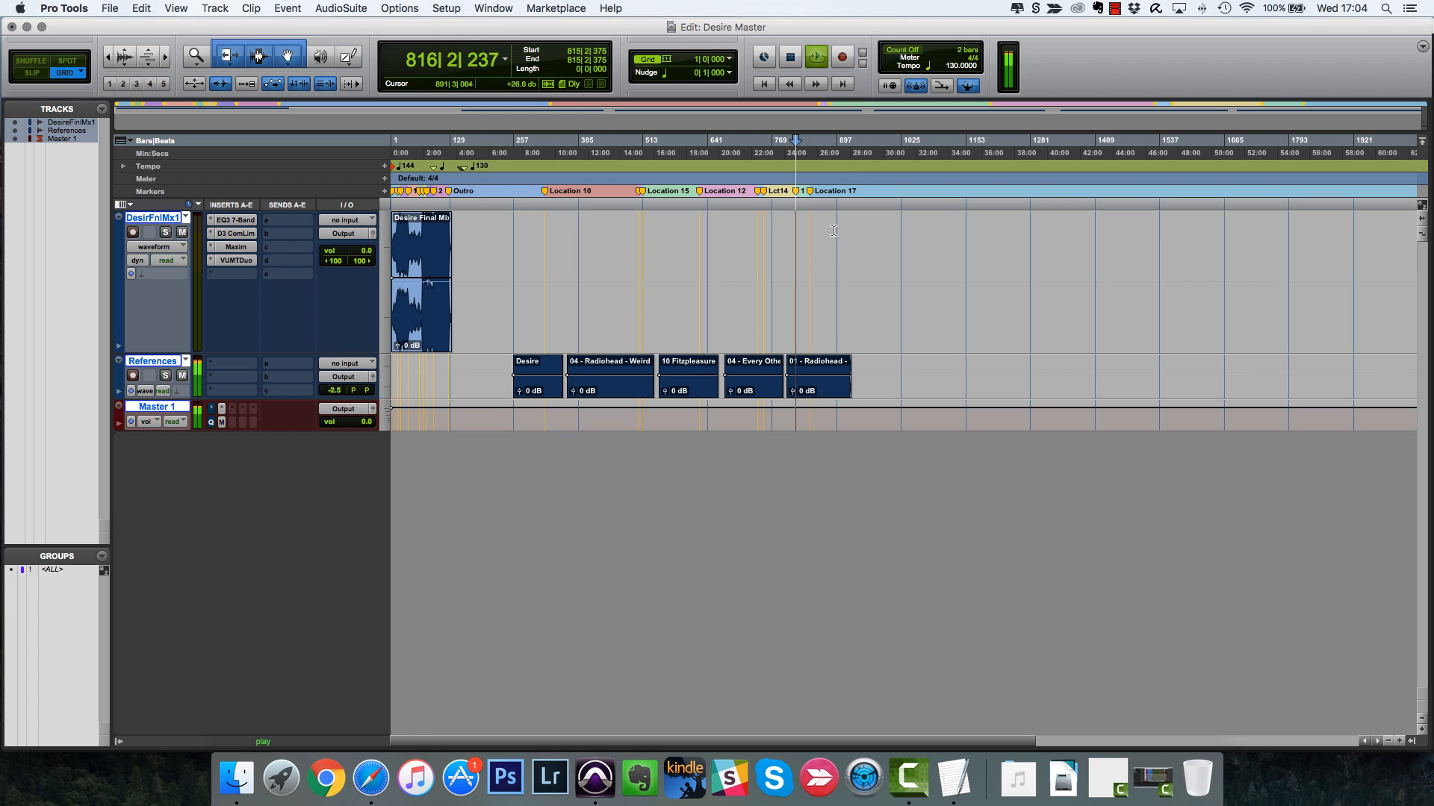
pyautogui.press('space')
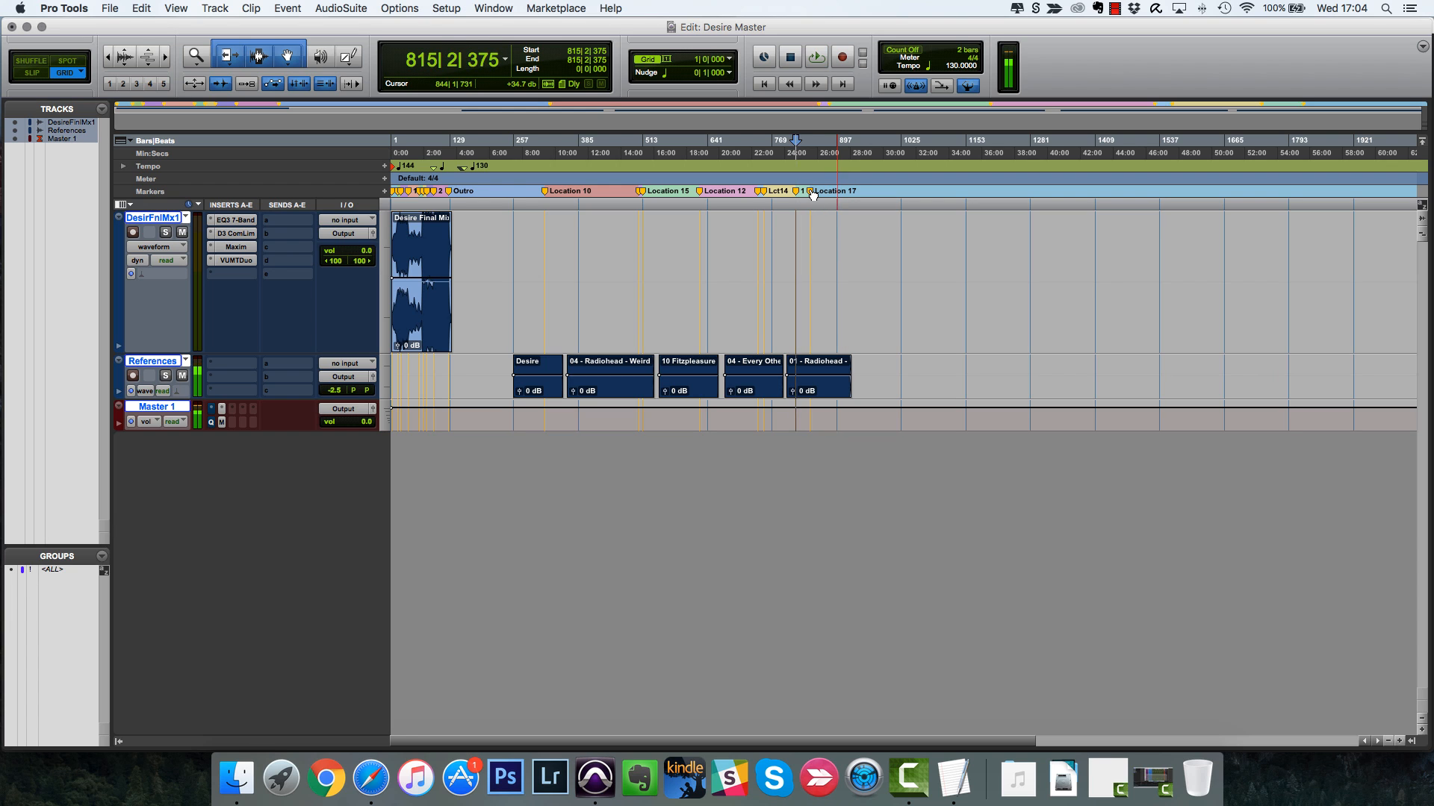
pyautogui.click(810, 220)
pyautogui.press('space')
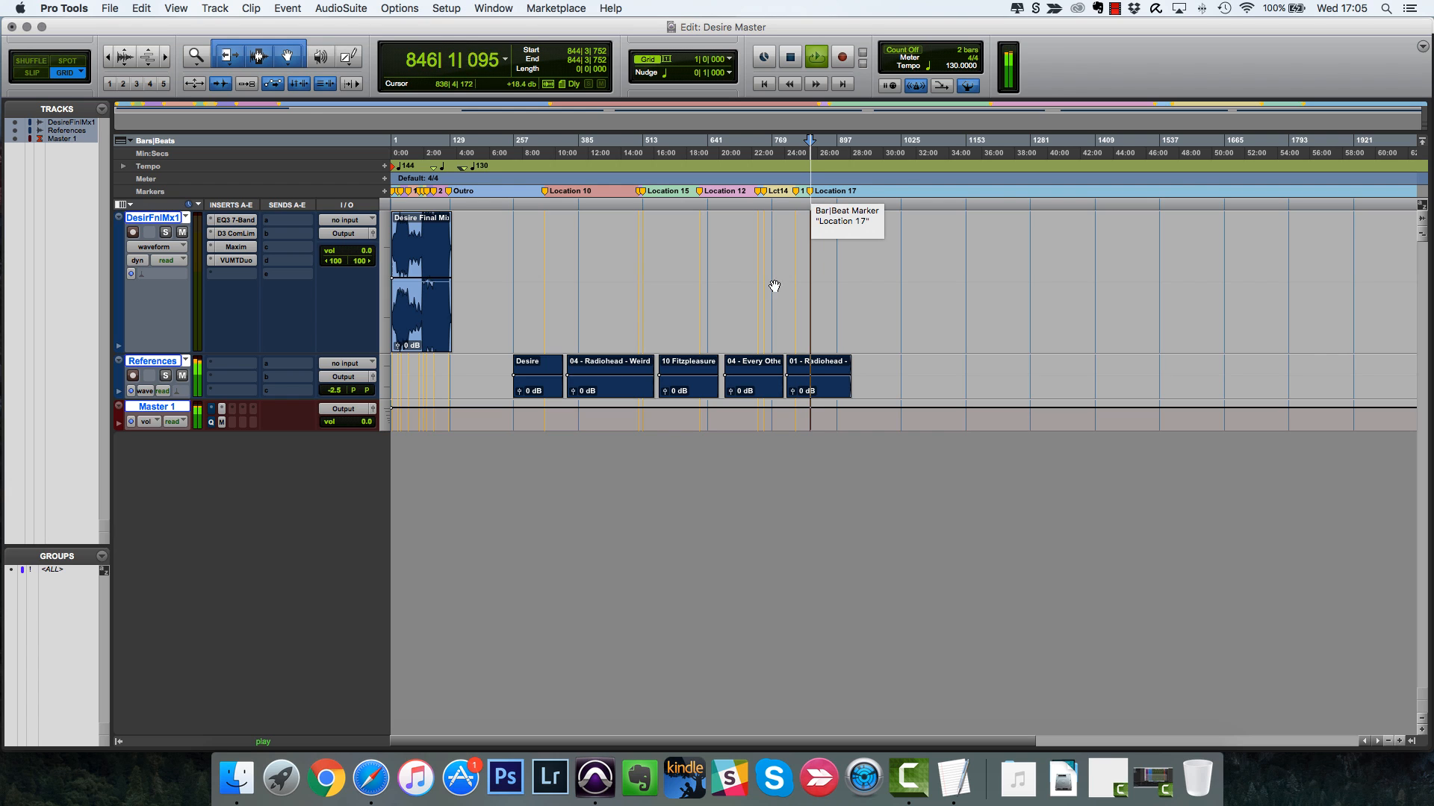
pyautogui.press('space')
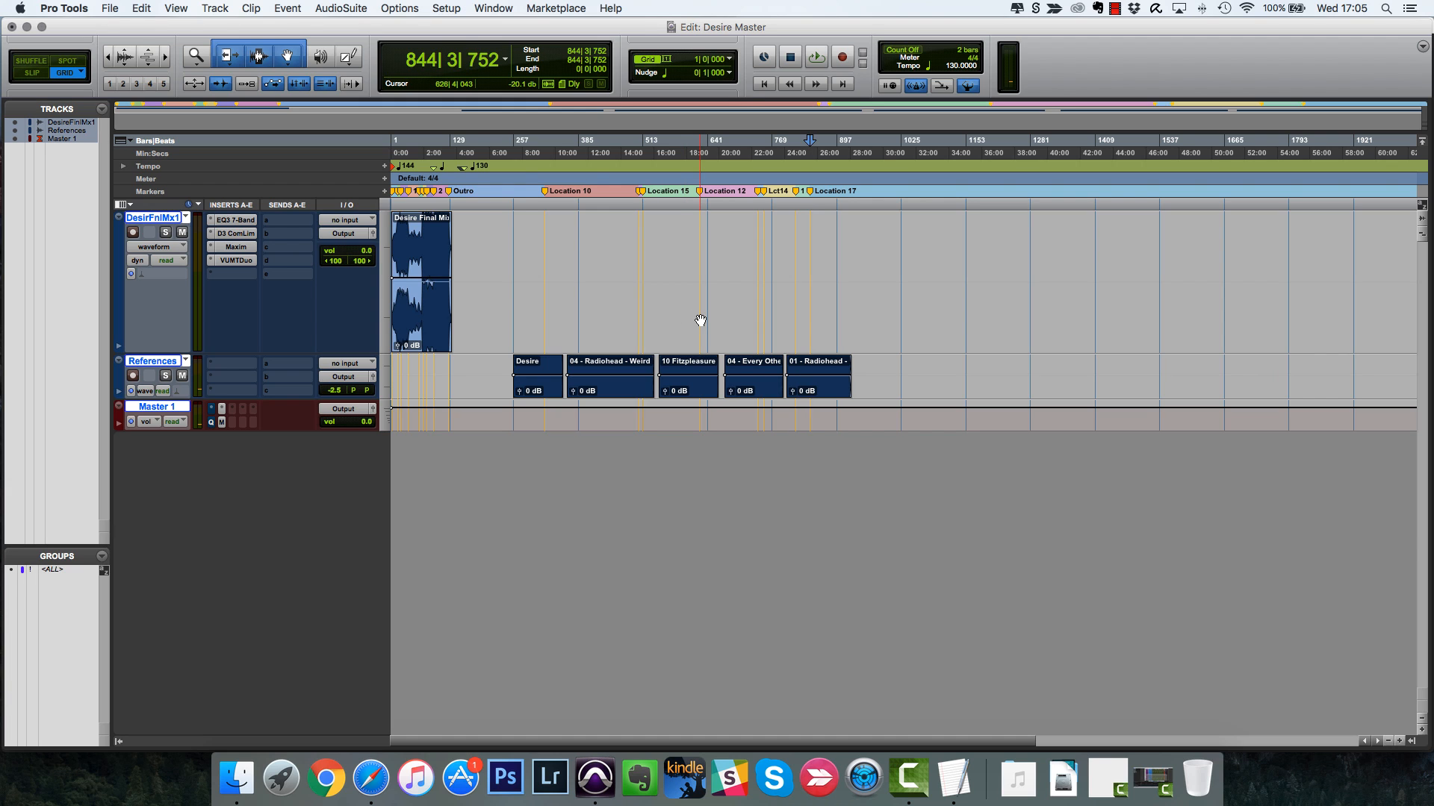
# - Recall memory location 8, selecting bars 95 to 127, audition the final mix there and stop playback
pyautogui.press('KP_Decimal')
pyautogui.press('KP_8')
pyautogui.press('KP_Decimal')
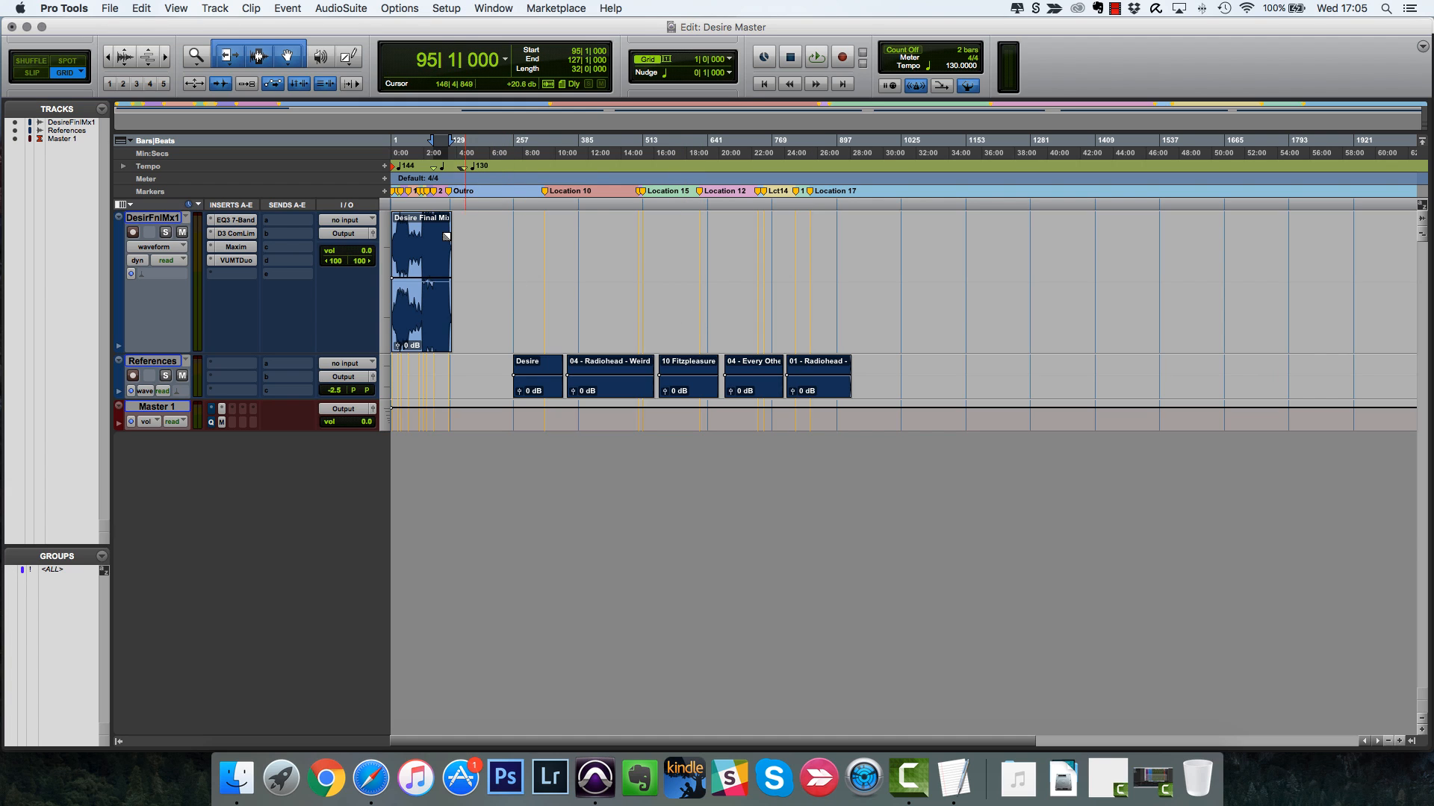
pyautogui.press('space')
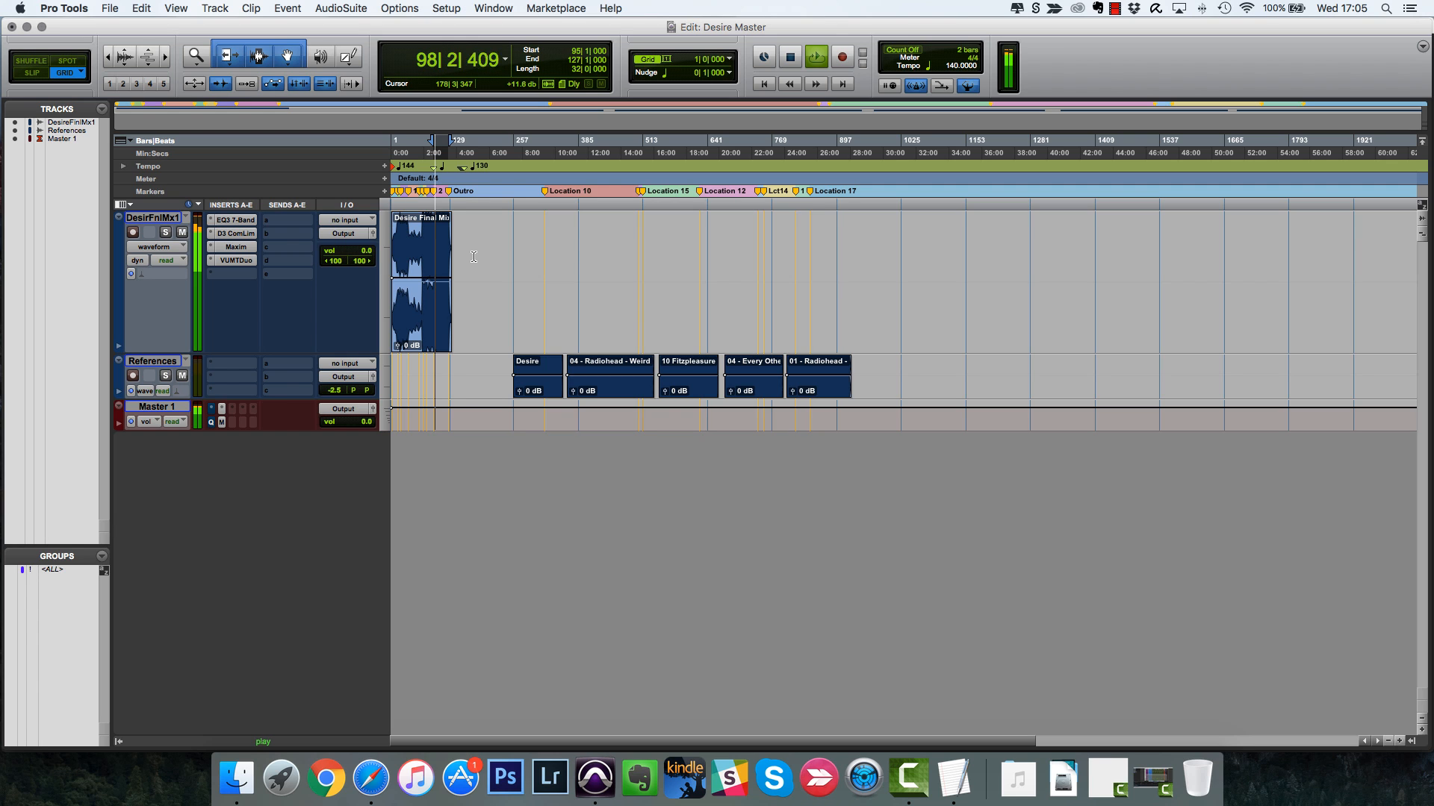
pyautogui.press('space')
# - Show the Mix window and bypass the VUMTDuo, Maxim, D3 ComLim and EQ3 7-Band inserts on the Desire Final Mix 1 track
pyautogui.press('super+equal')
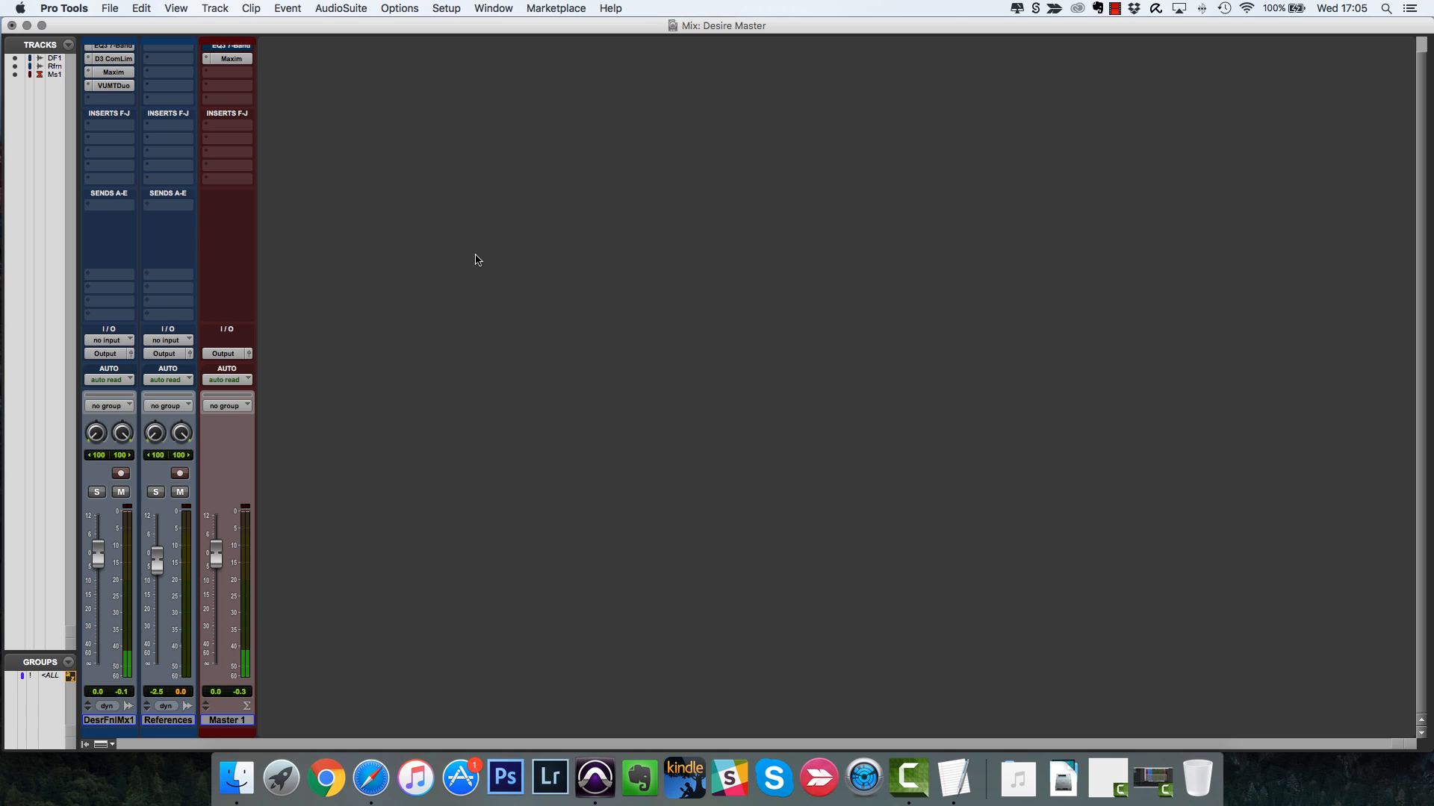
pyautogui.scroll(1, 475, 261)
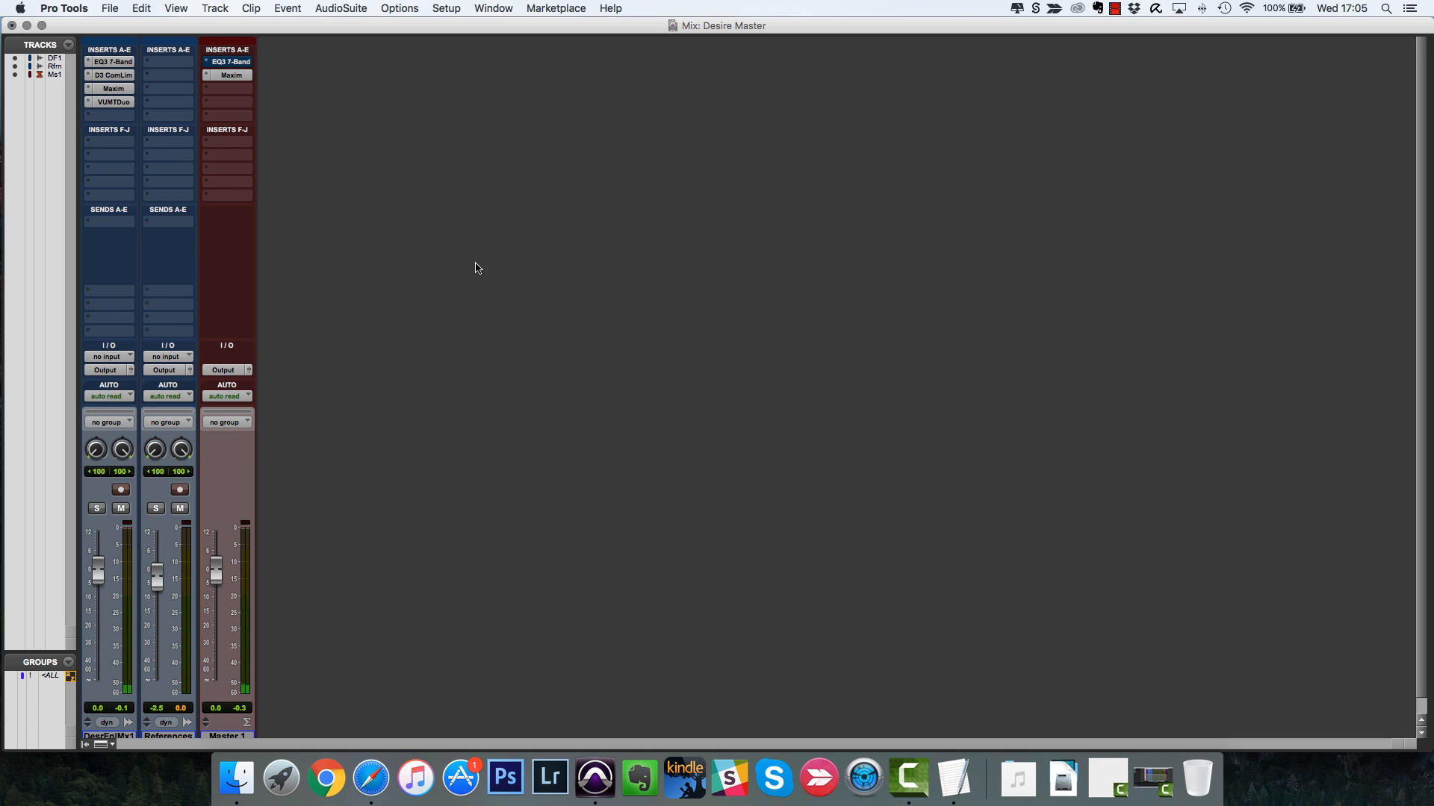
pyautogui.keyDown('super'); pyautogui.click(112, 102); pyautogui.keyUp('super')
pyautogui.keyDown('super'); pyautogui.click(113, 89); pyautogui.keyUp('super')
pyautogui.keyDown('super'); pyautogui.click(115, 75); pyautogui.keyUp('super')
pyautogui.keyDown('super'); pyautogui.click(116, 61); pyautogui.keyUp('super')
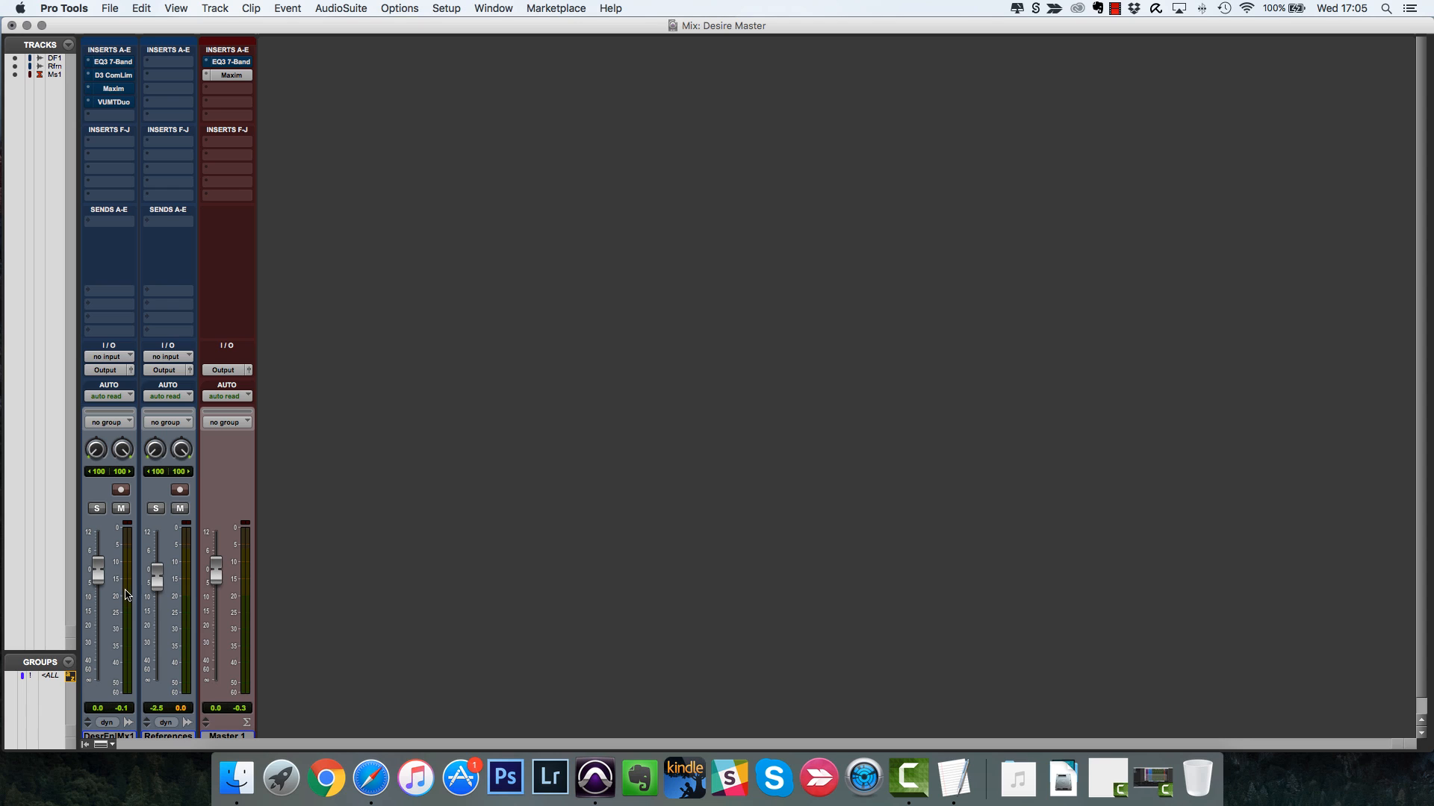
# - Raise the Desire Final Mix 1 fader to +12.0 dB during playback, and stop playback
pyautogui.press('space')
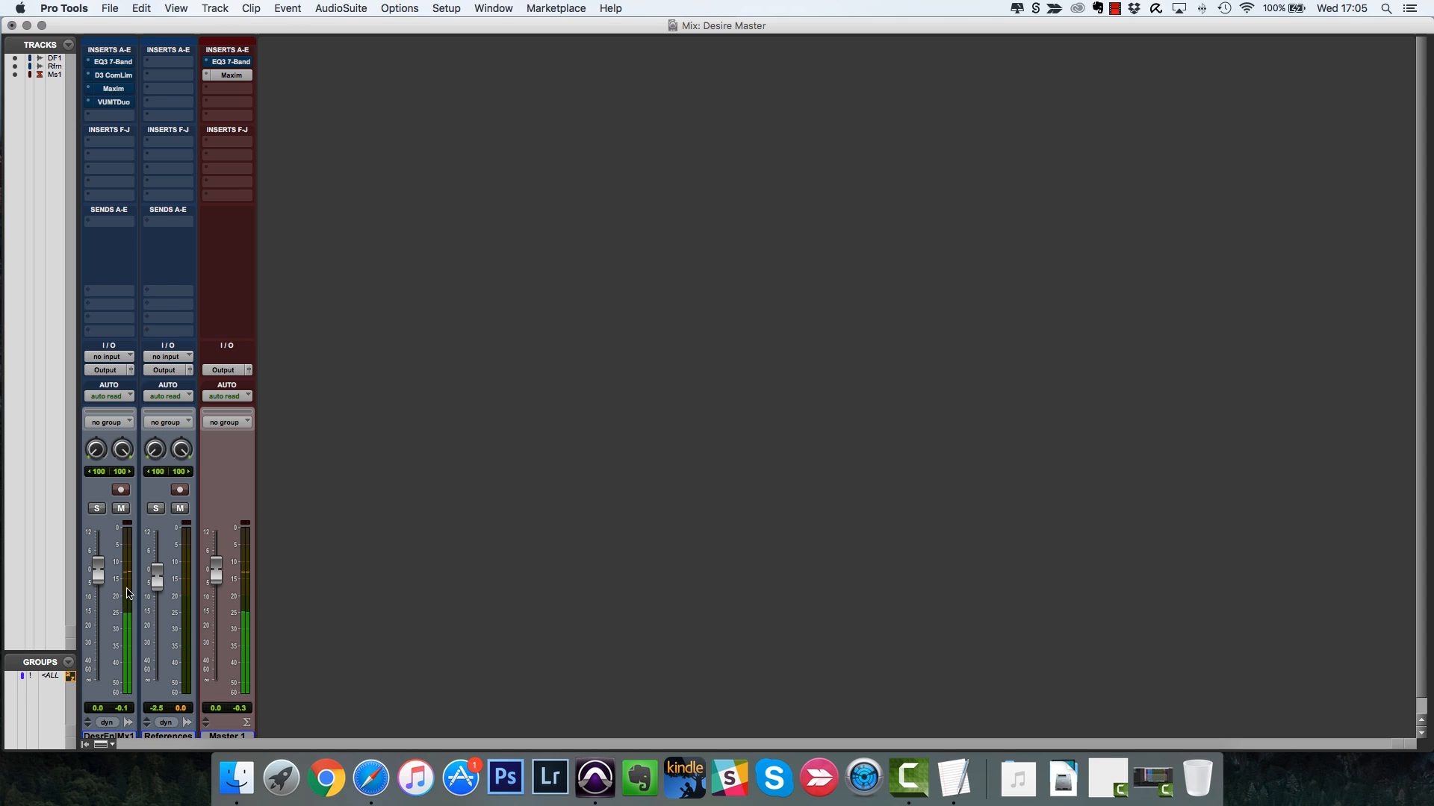
pyautogui.moveTo(98, 579); pyautogui.dragTo(97, 487)
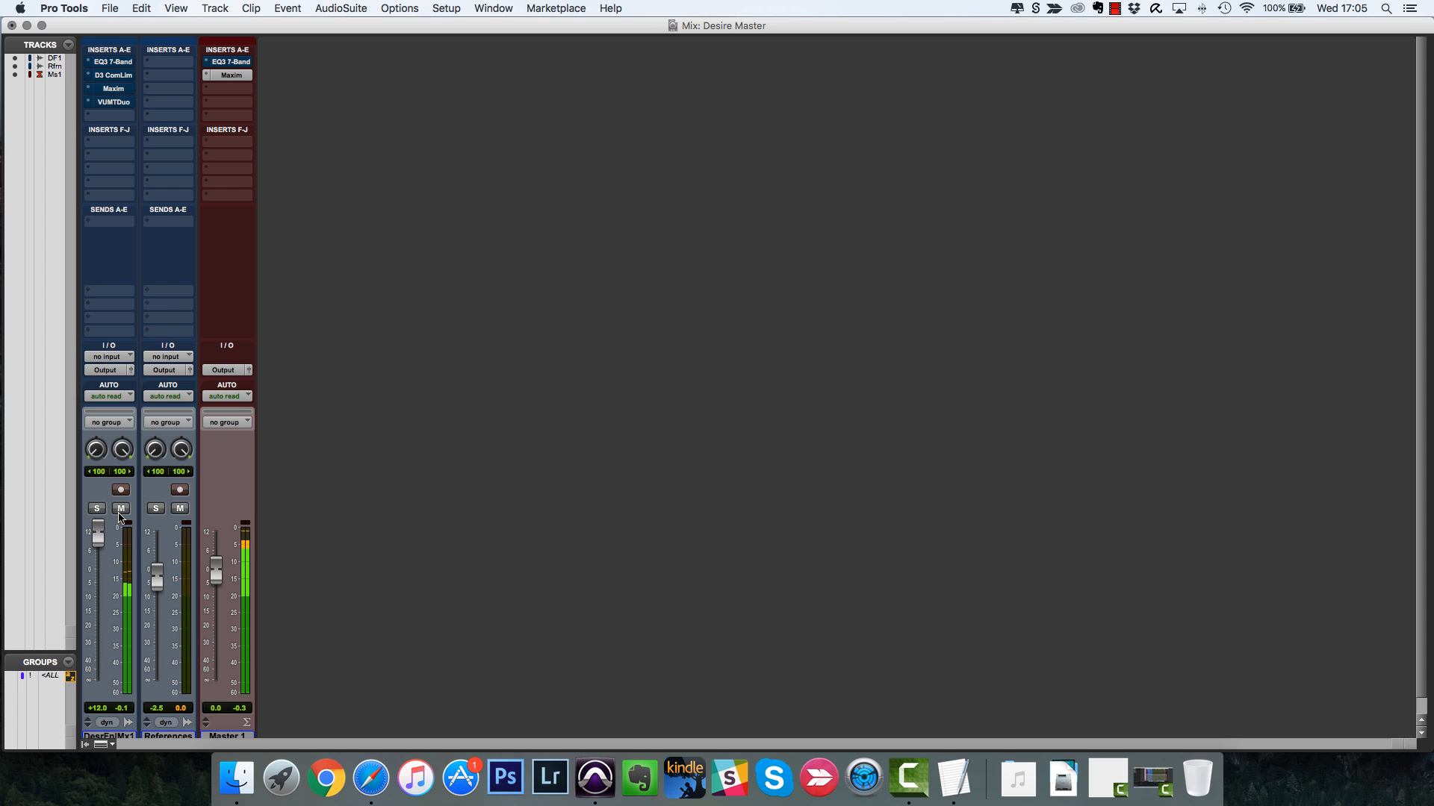
pyautogui.press('space')
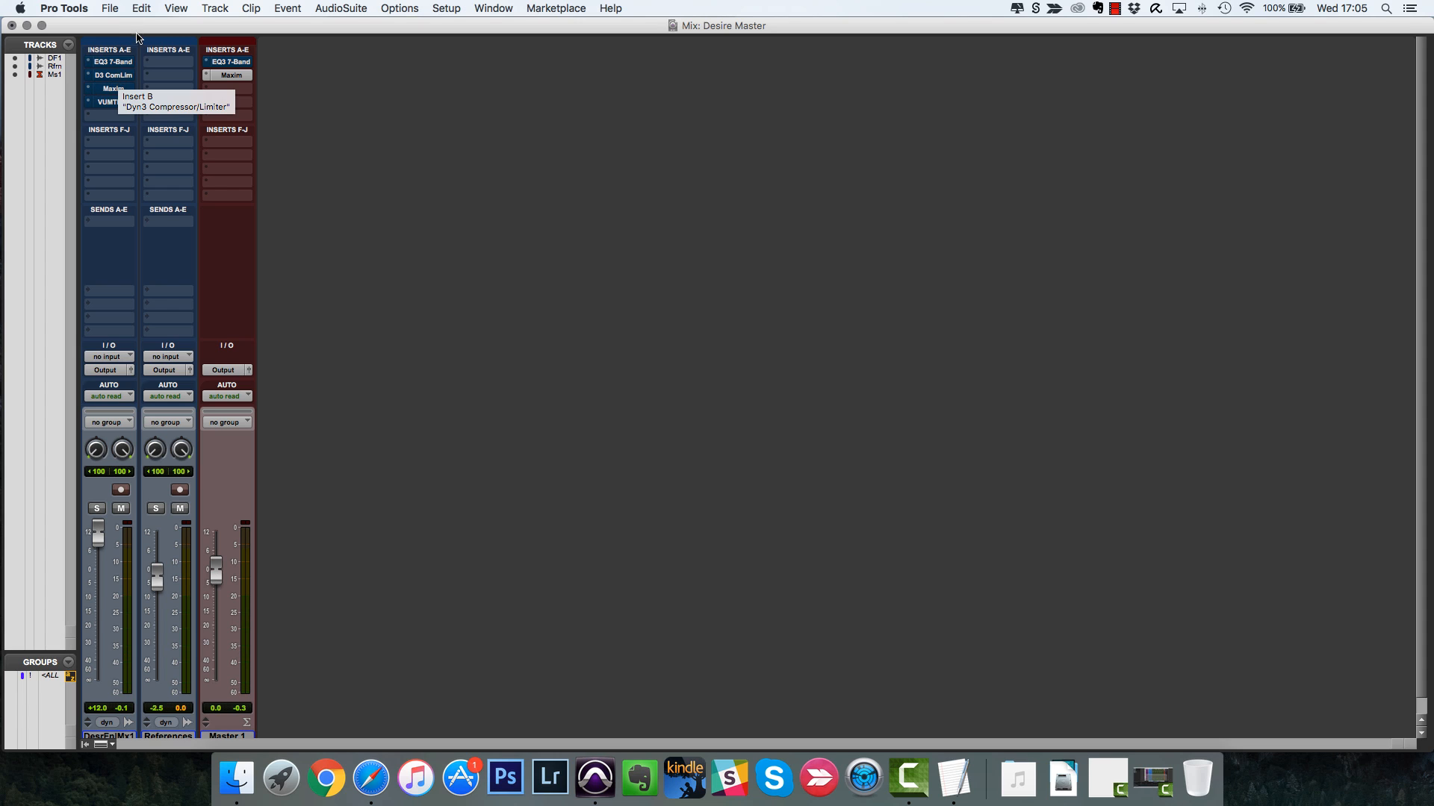
# - Take the Dyn3 Compressor/Limiter on the Desire Final Mix 1 track out of bypass and open its plug-in window
pyautogui.keyDown('super'); pyautogui.click(116, 81); pyautogui.keyUp('super')
pyautogui.click(117, 81)
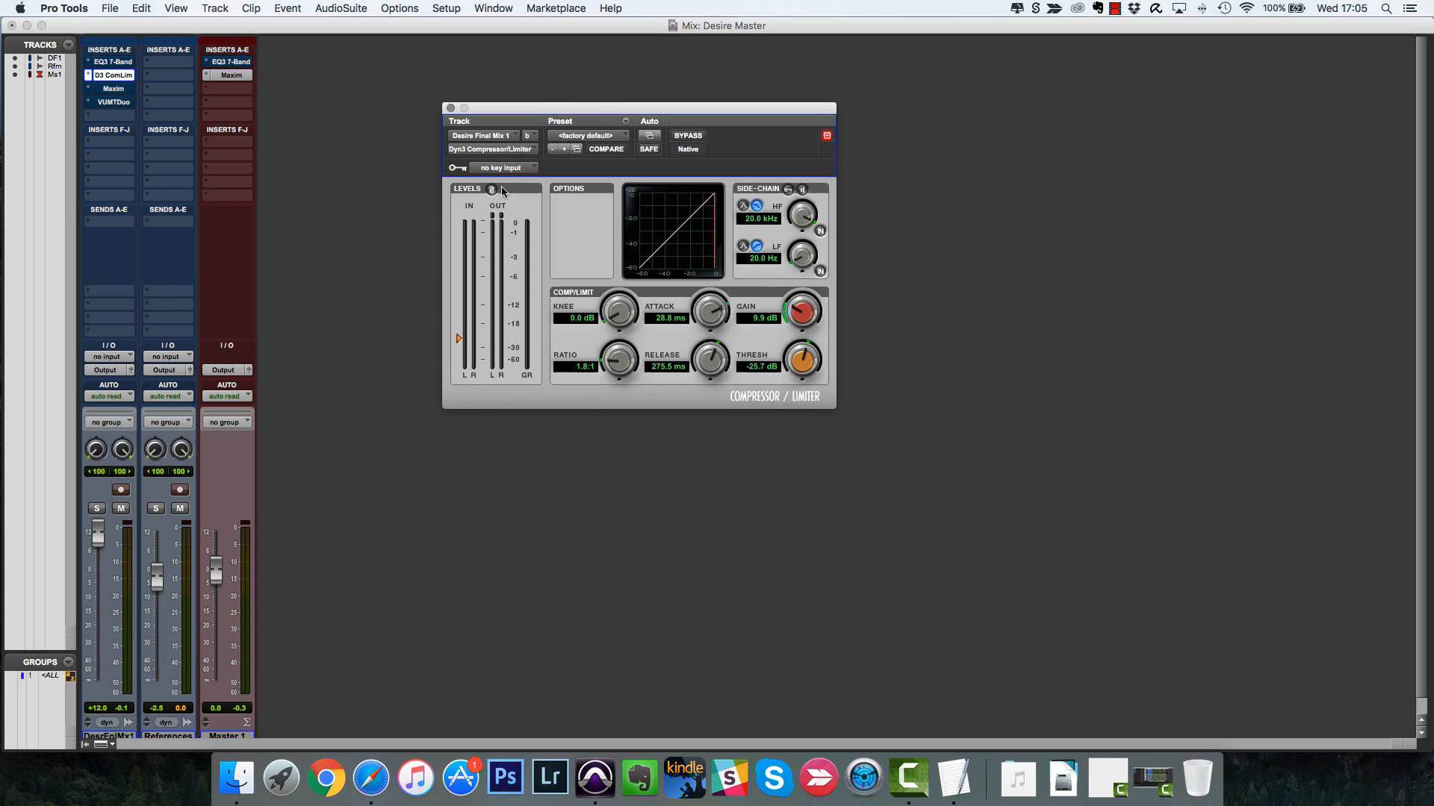
pyautogui.moveTo(580, 119); pyautogui.dragTo(605, 155)
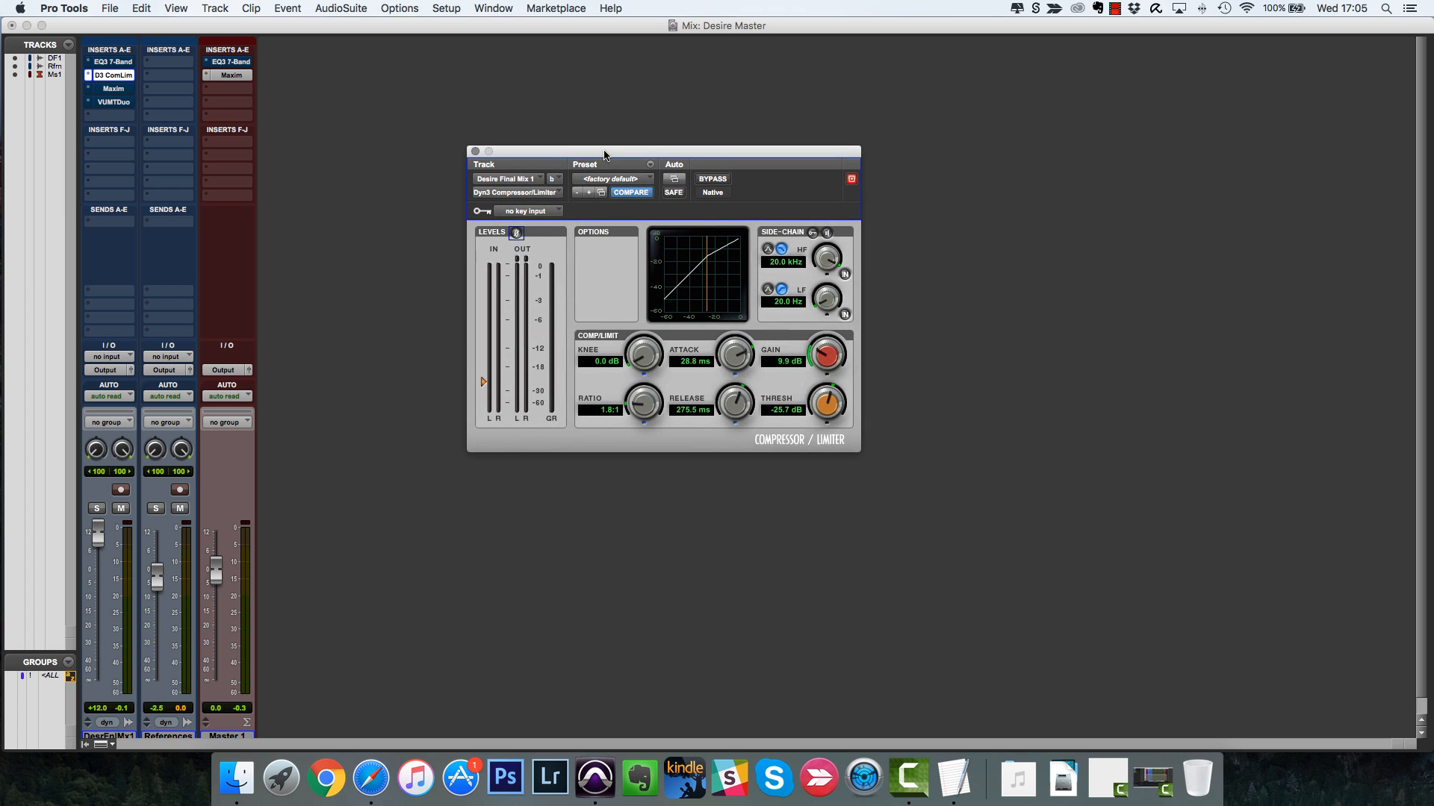
# - Inspect the VUMTDuo meter and the track's level meter types on Desire Final Mix 1, and close the plug-in window
pyautogui.click(121, 104)
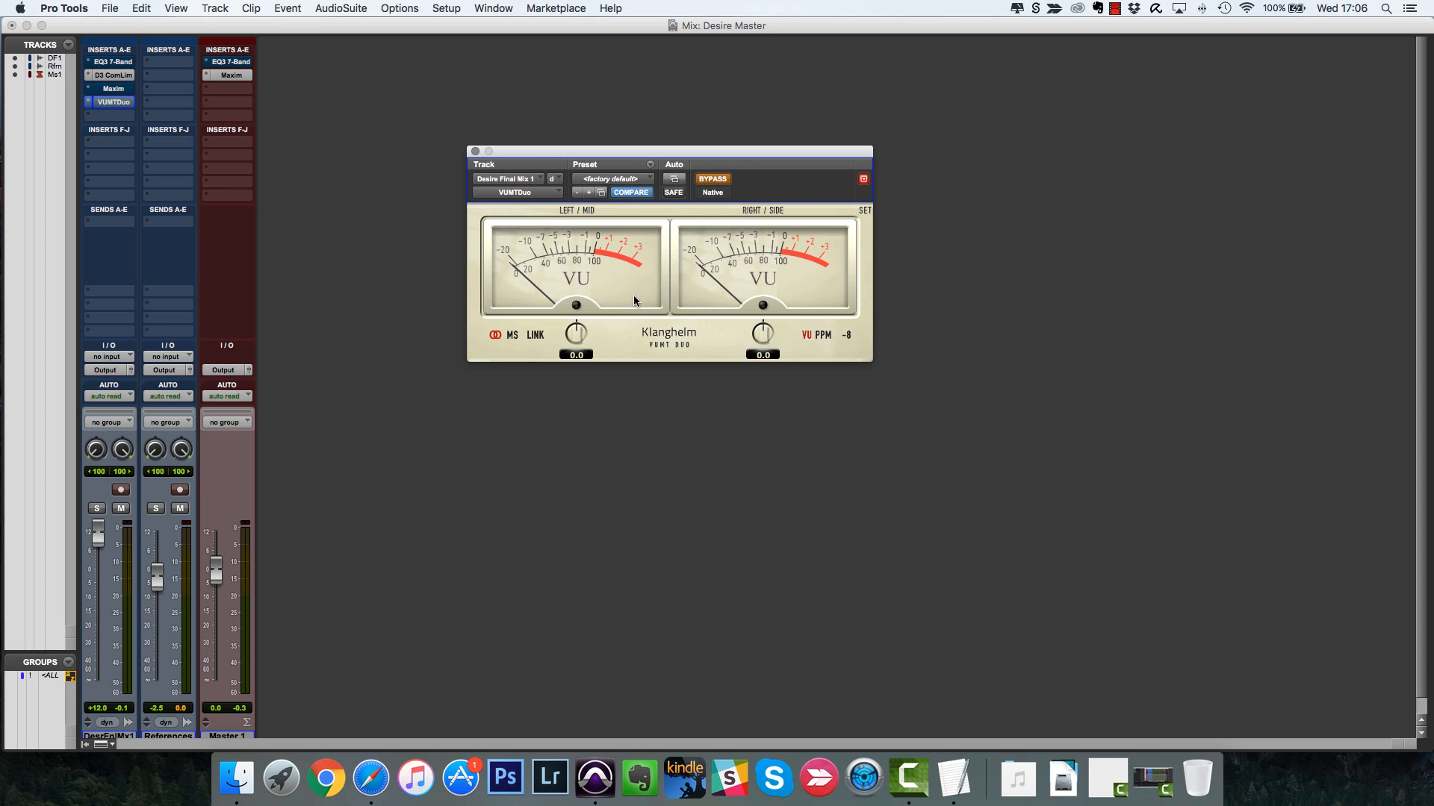
pyautogui.rightClick(129, 560)
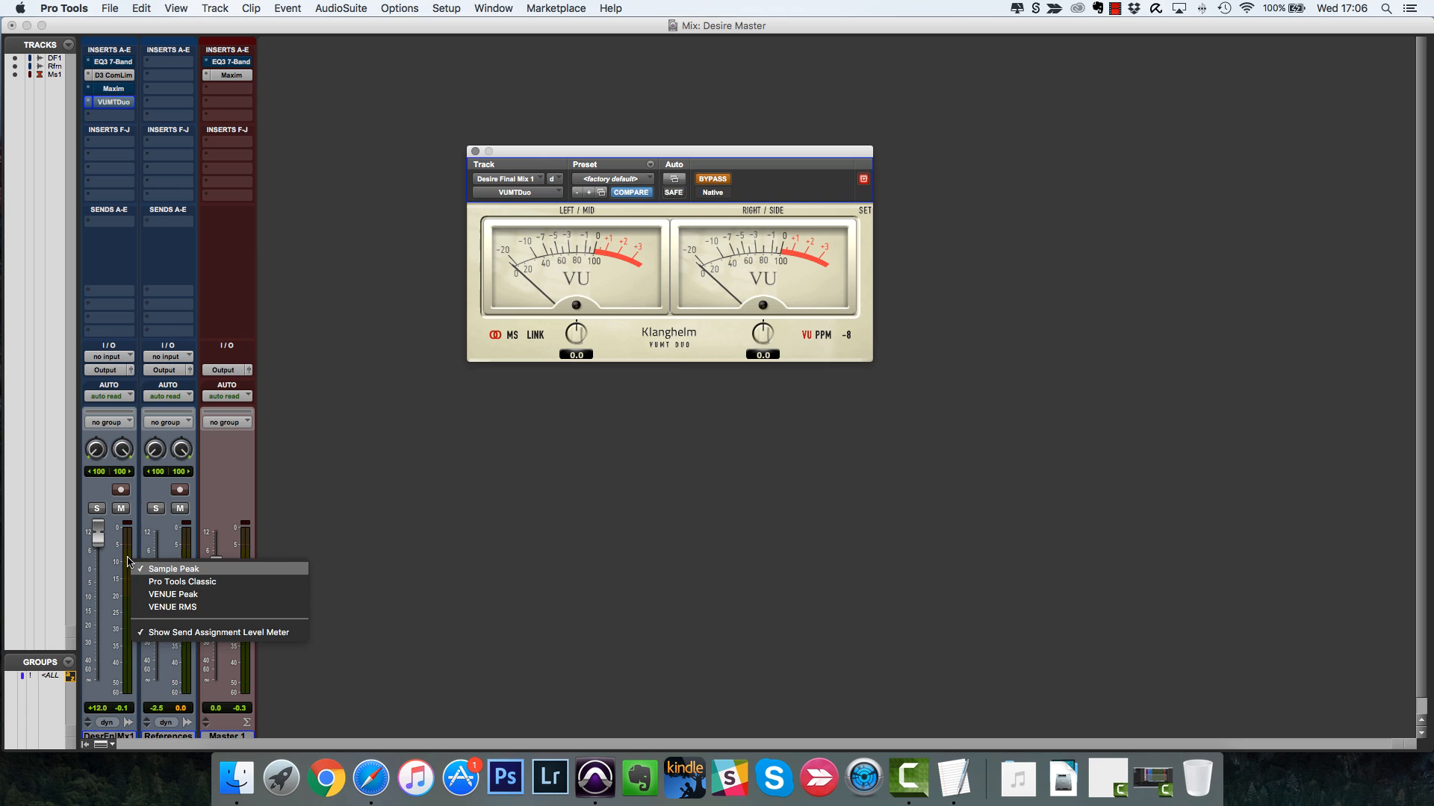
pyautogui.click(468, 520)
pyautogui.click(475, 153)
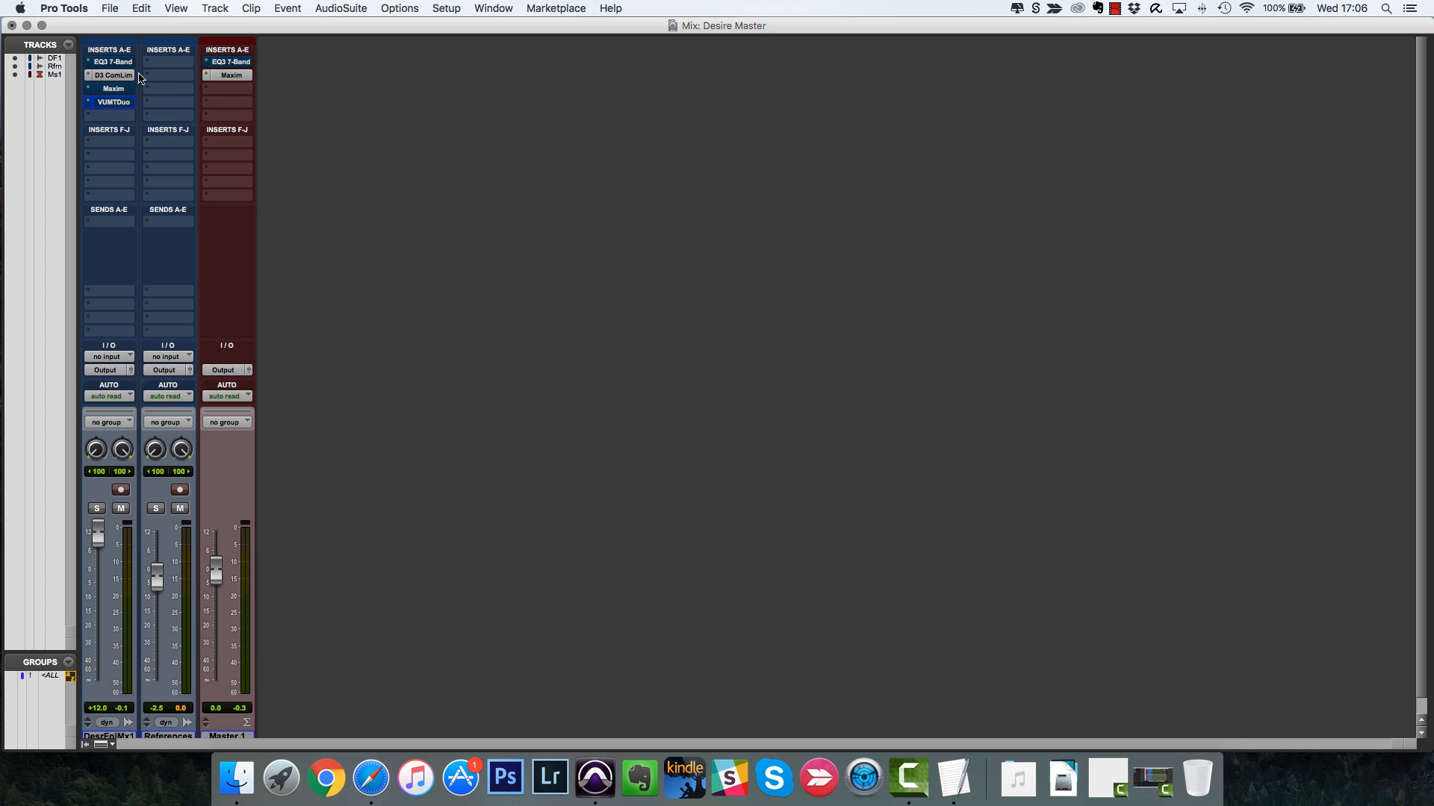
# - Reopen the Dyn3 Compressor/Limiter on the Desire Final Mix 1 track and examine its compression settings
pyautogui.click(124, 74)
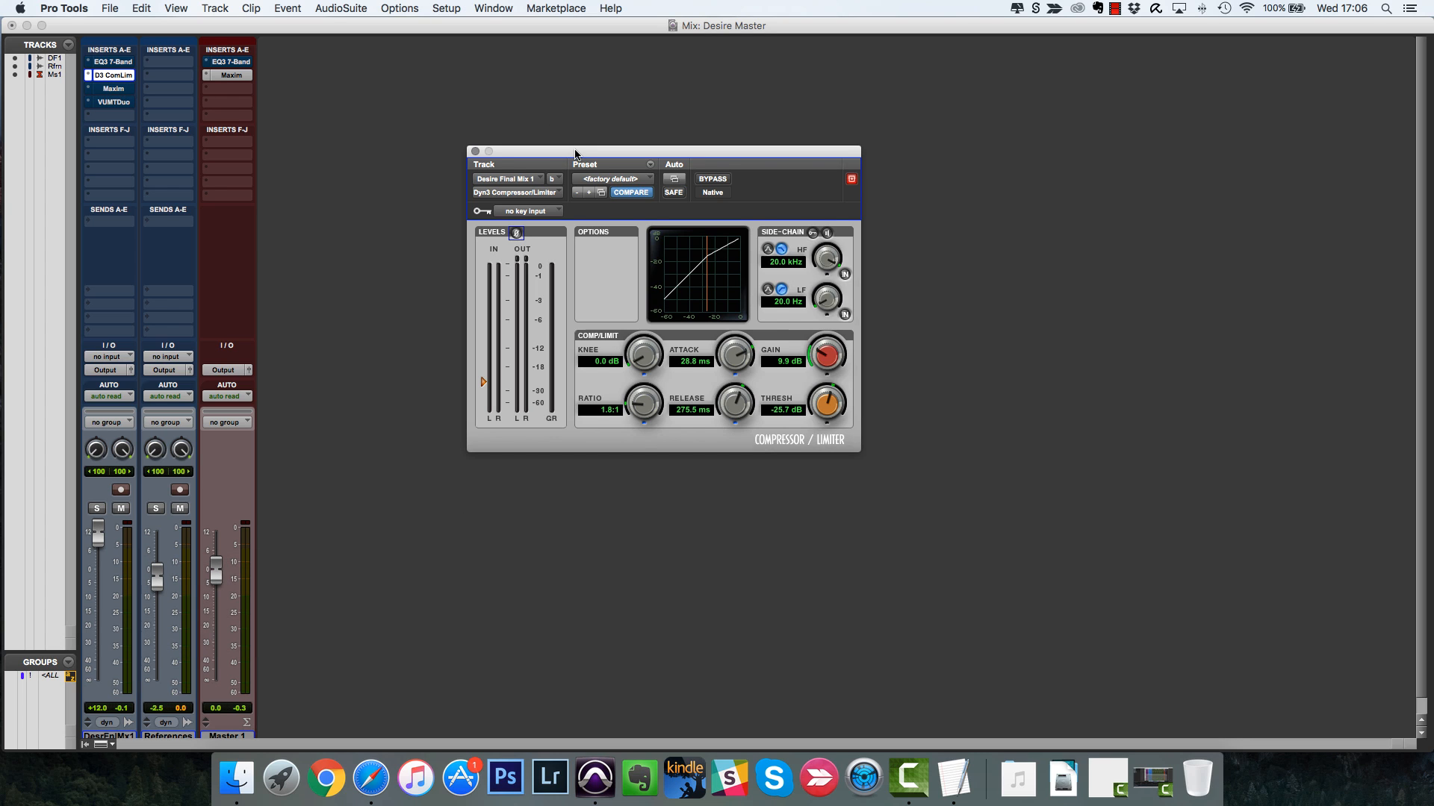
pyautogui.moveTo(575, 154); pyautogui.dragTo(546, 151)
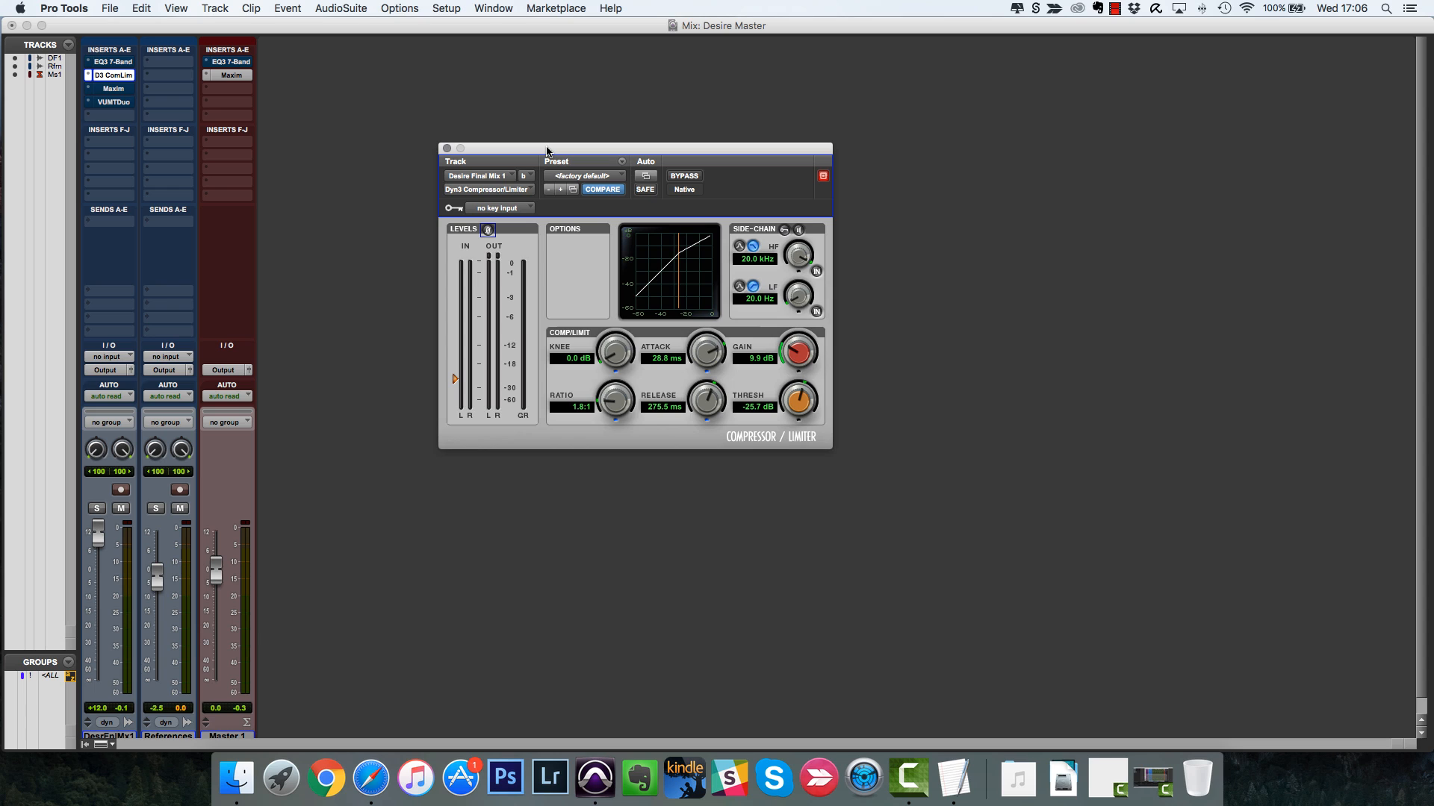
pyautogui.moveTo(548, 151); pyautogui.dragTo(604, 170)
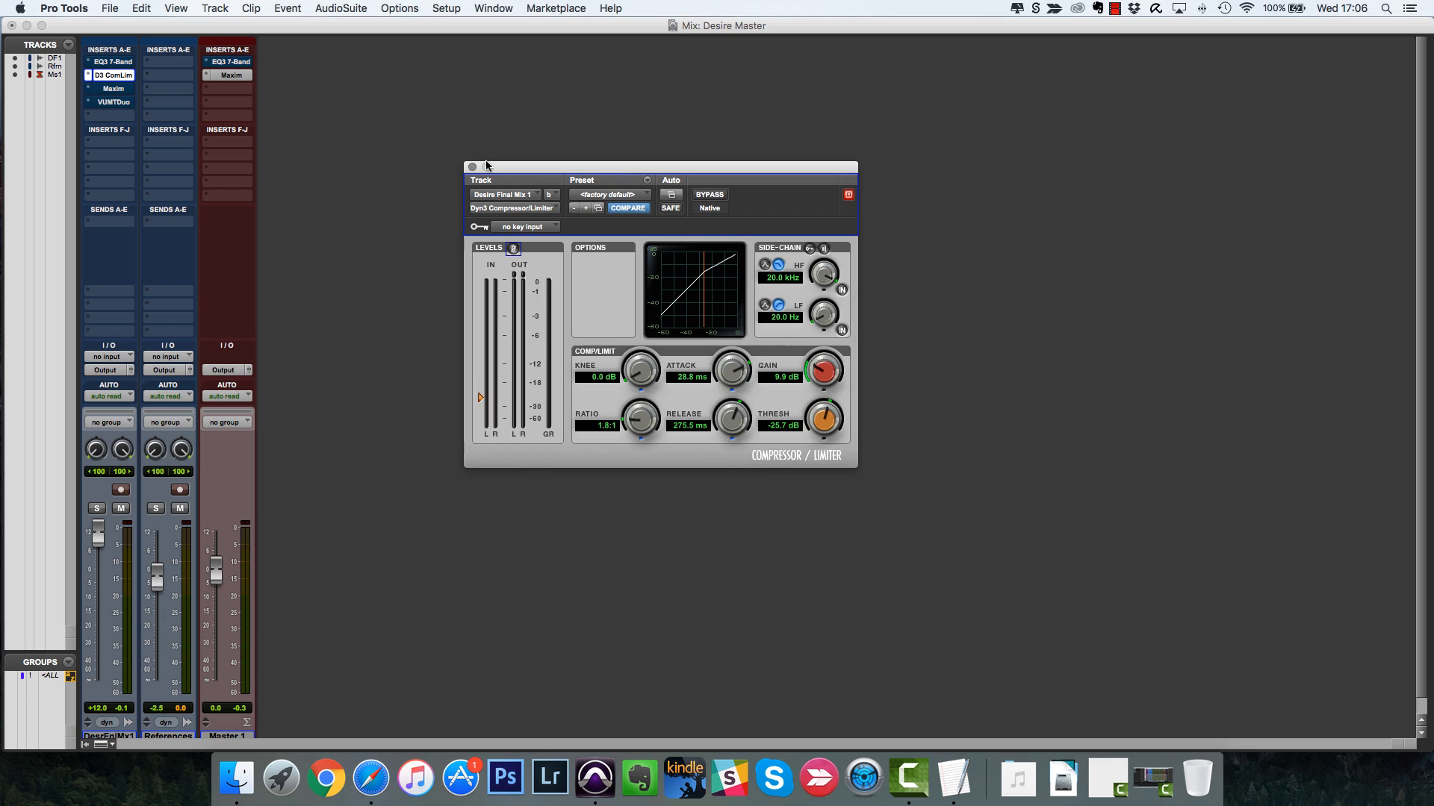
pyautogui.moveTo(523, 170); pyautogui.dragTo(521, 152)
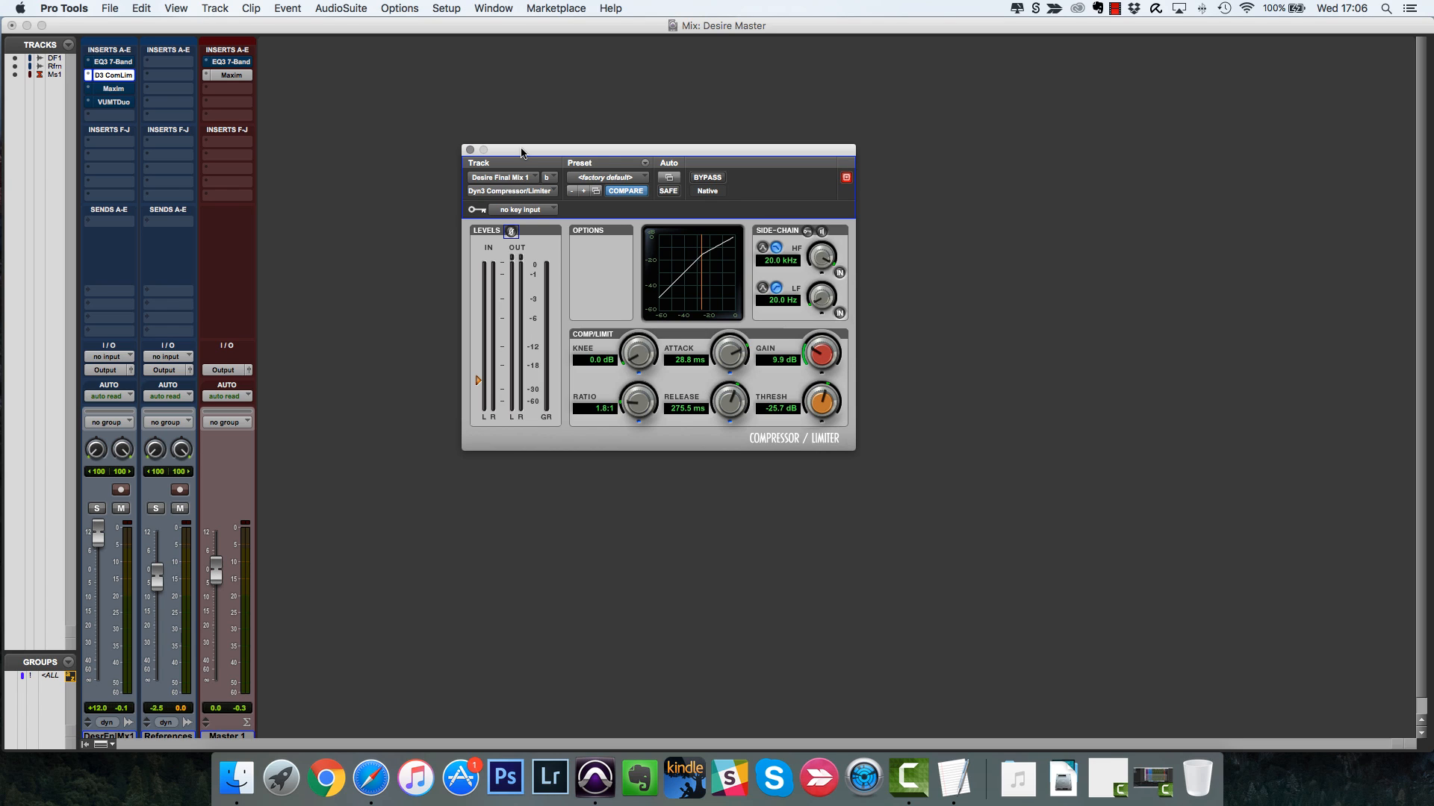
pyautogui.moveTo(546, 150); pyautogui.dragTo(541, 147)
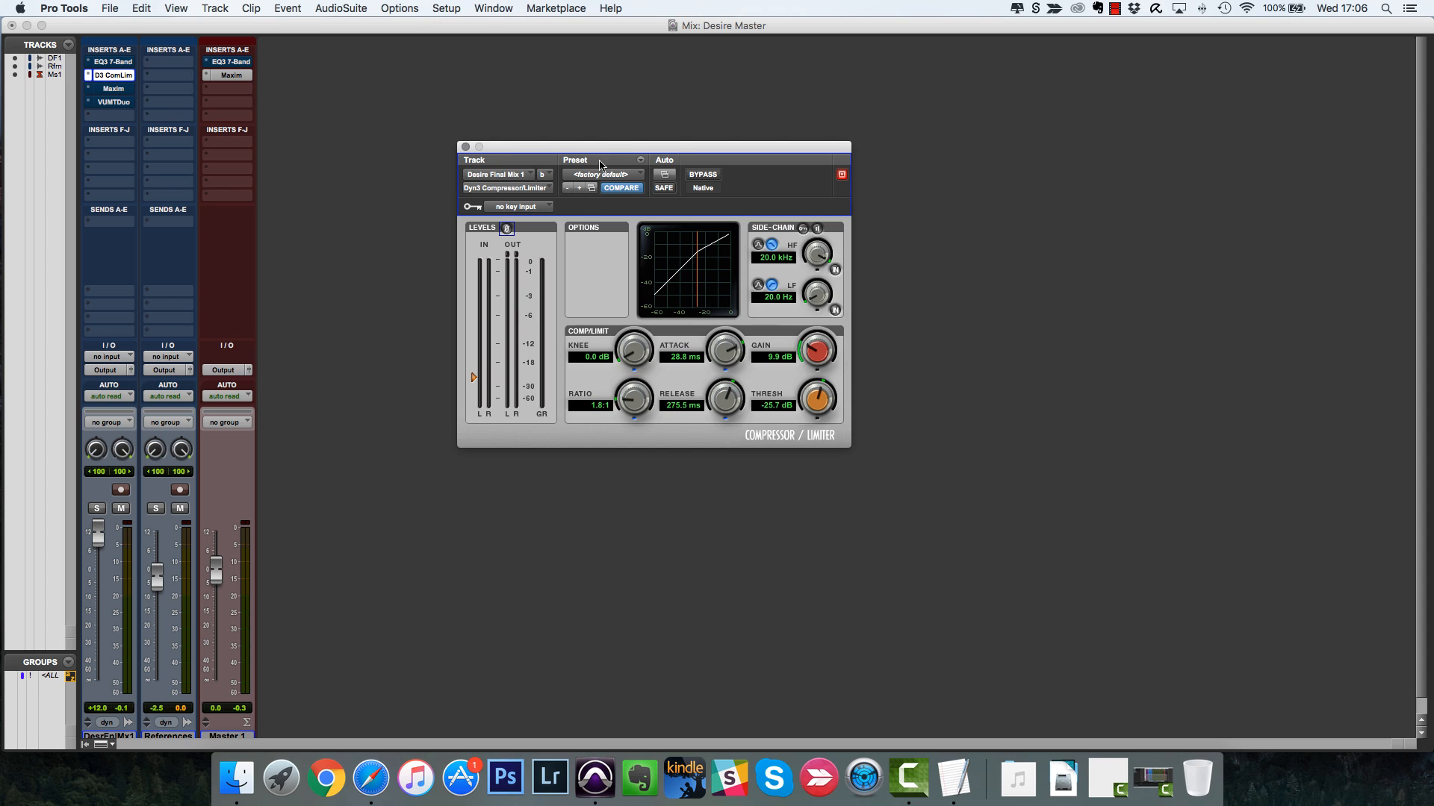
pyautogui.moveTo(616, 153); pyautogui.dragTo(639, 153)
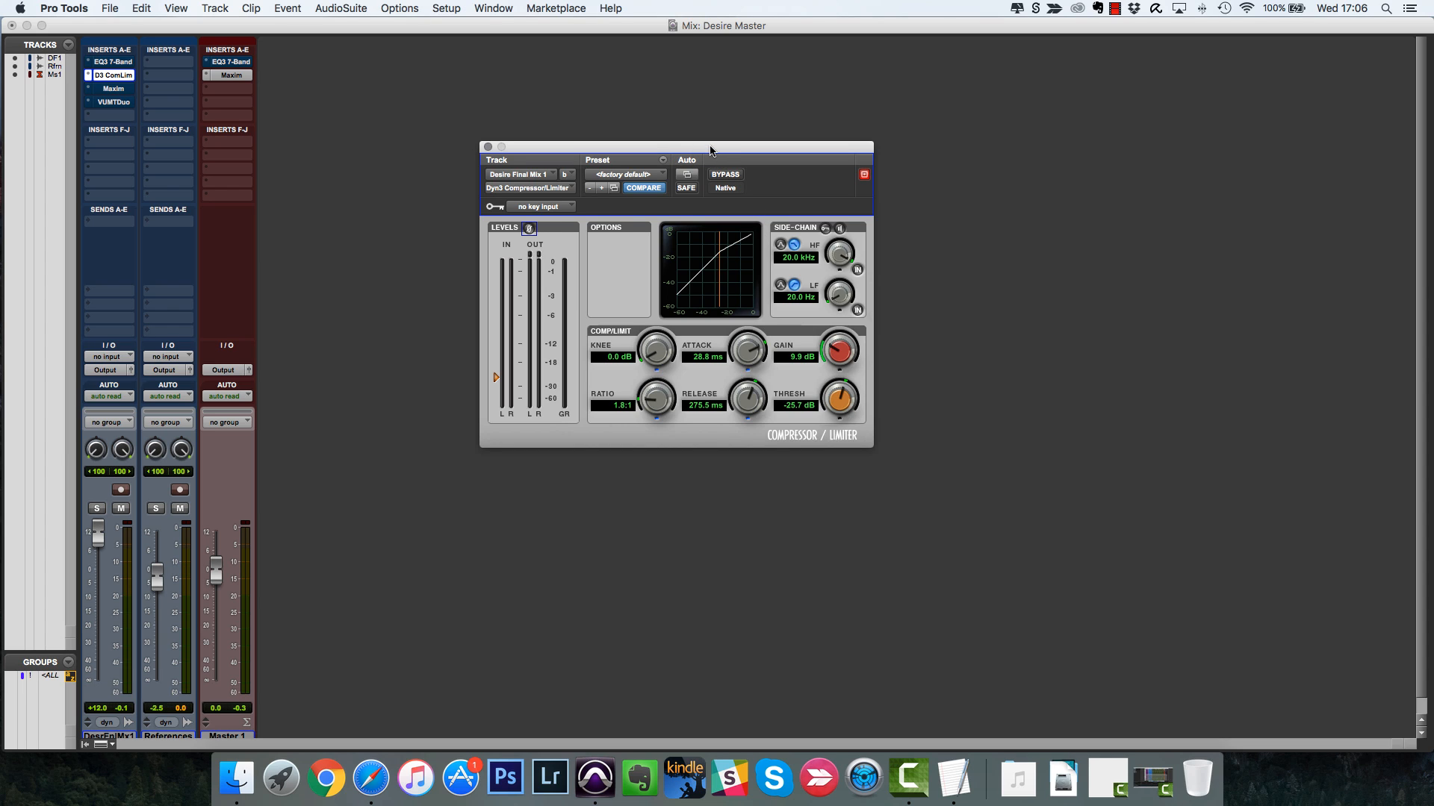
pyautogui.moveTo(710, 149); pyautogui.dragTo(718, 168)
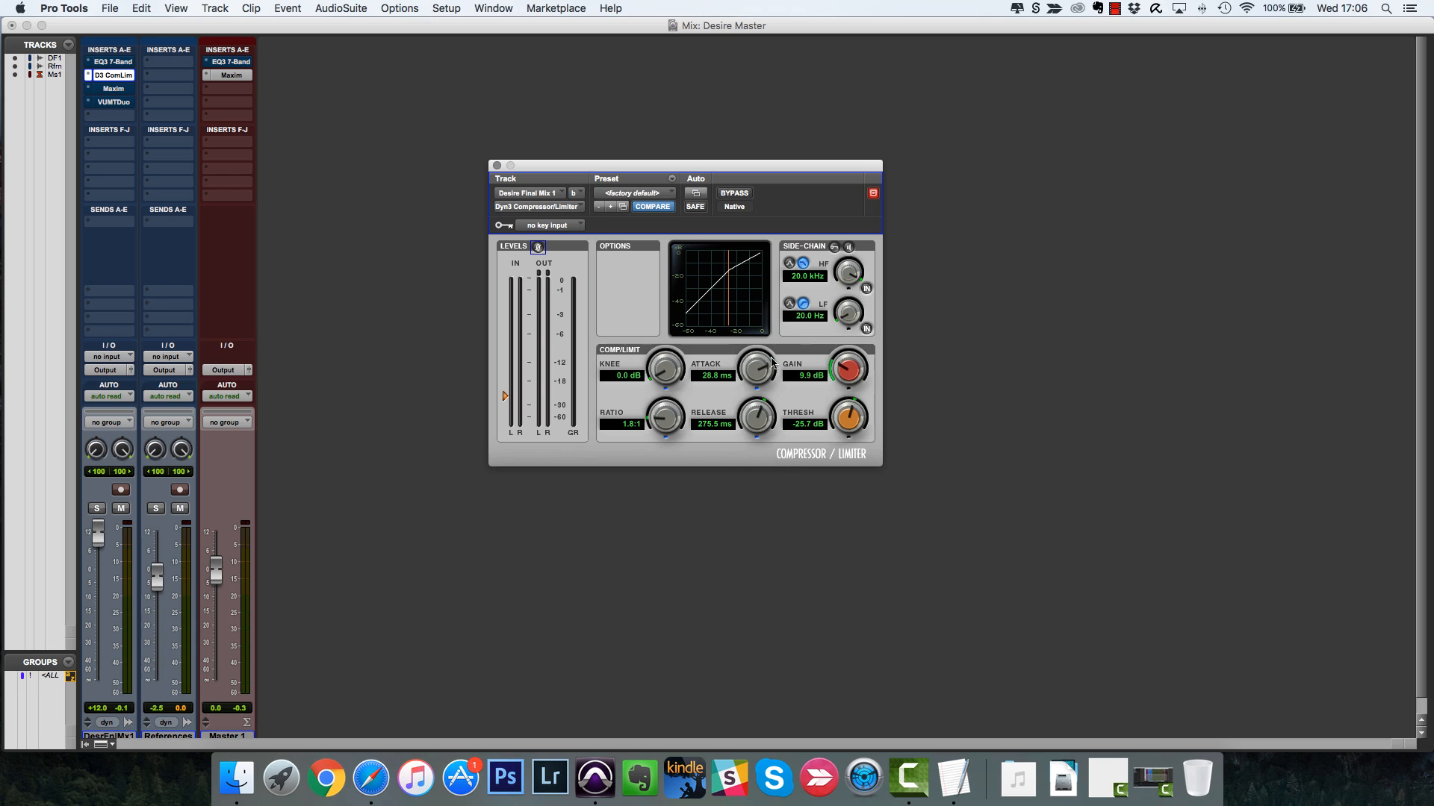
# - Set the compressor's attack to 35.4 ms and its release to 285.4 ms
pyautogui.moveTo(767, 375); pyautogui.dragTo(764, 374)
pyautogui.moveTo(774, 164); pyautogui.dragTo(794, 157)
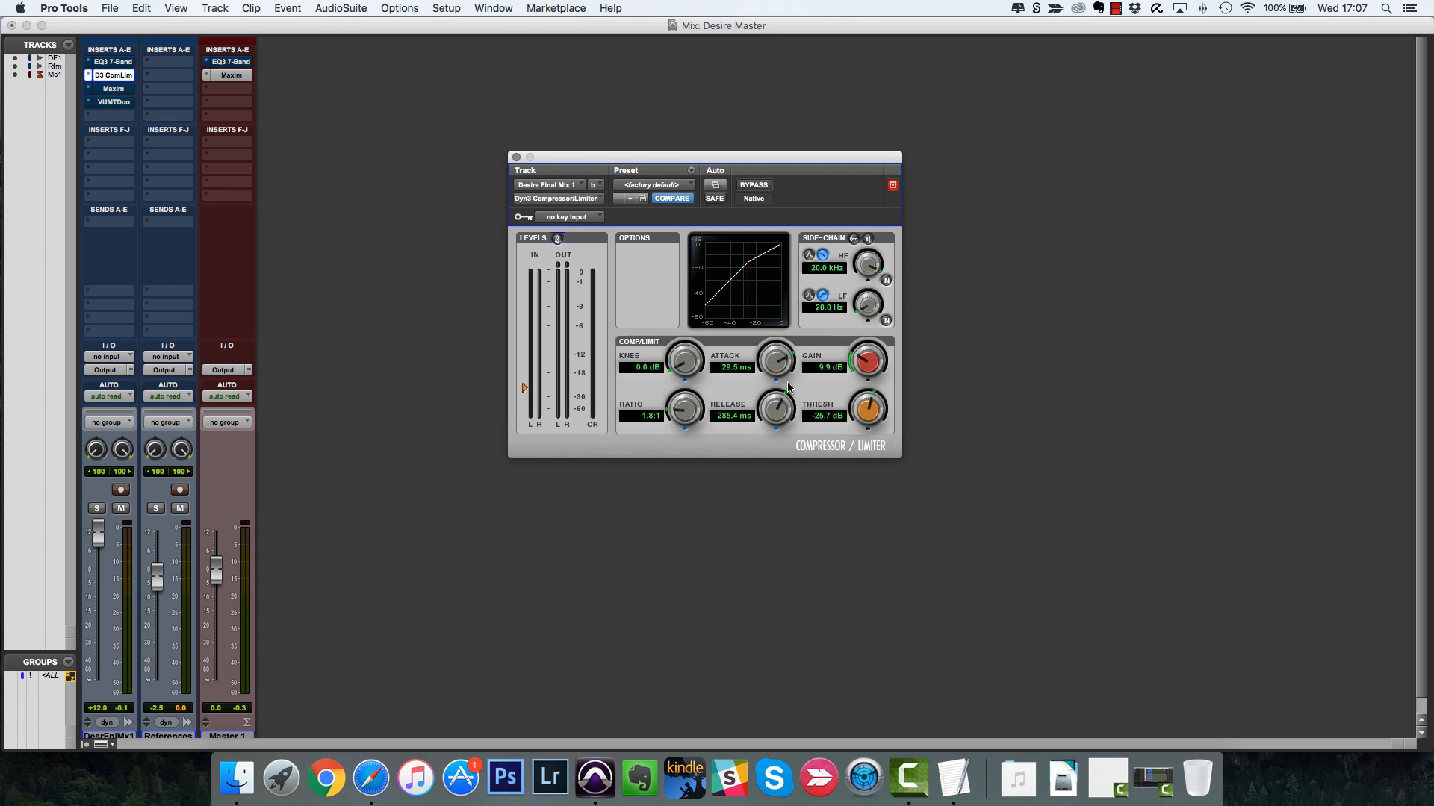
pyautogui.moveTo(788, 386); pyautogui.dragTo(773, 430)
pyautogui.moveTo(783, 363)
pyautogui.mouseDown()
pyautogui.moveTo(783, 288)
pyautogui.moveTo(779, 349)
pyautogui.mouseUp()
pyautogui.moveTo(696, 161); pyautogui.dragTo(714, 169)
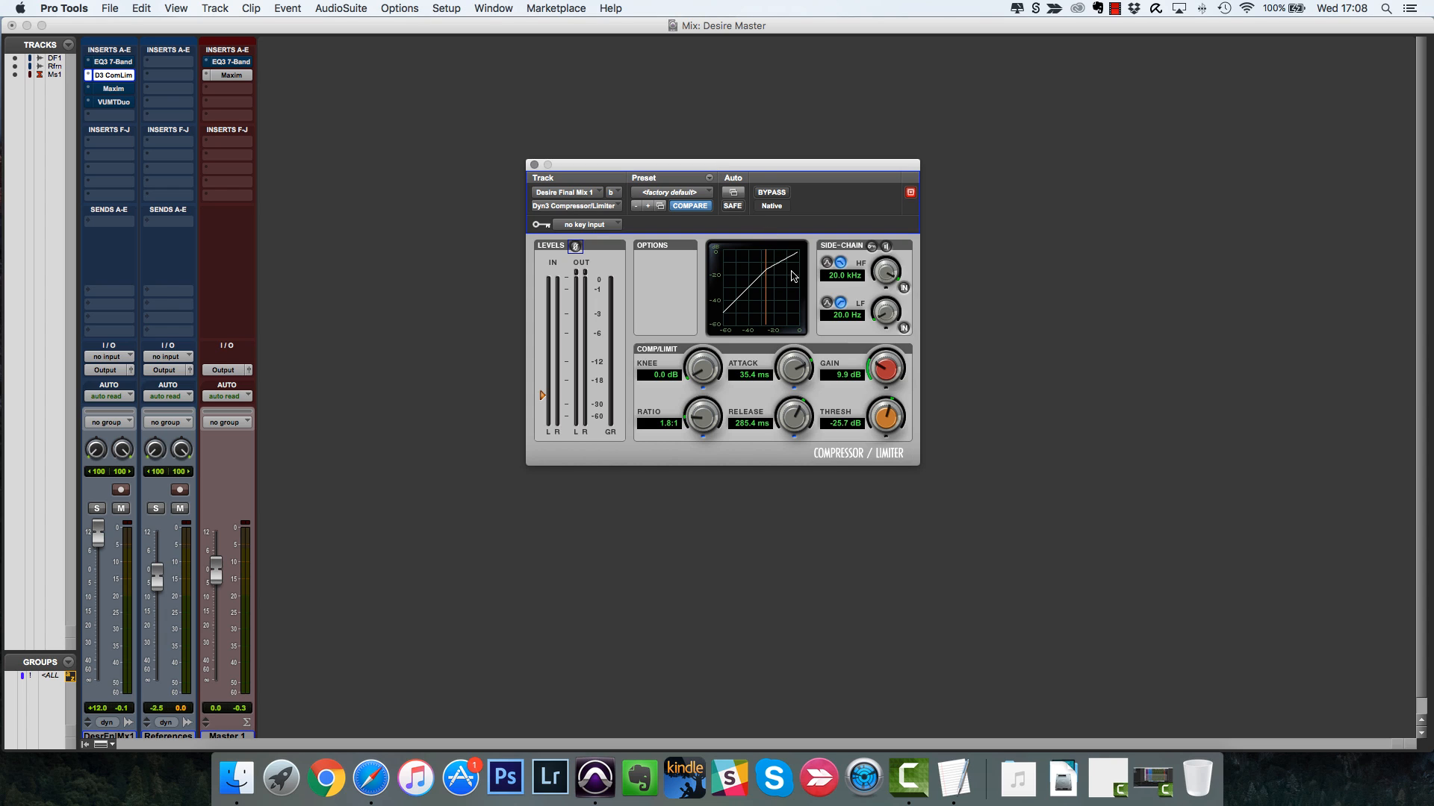
# - Bypass the Dyn3 Compressor/Limiter on the Desire Final Mix 1 track and set its make-up gain to 0.9 dB
pyautogui.moveTo(751, 165); pyautogui.dragTo(756, 170)
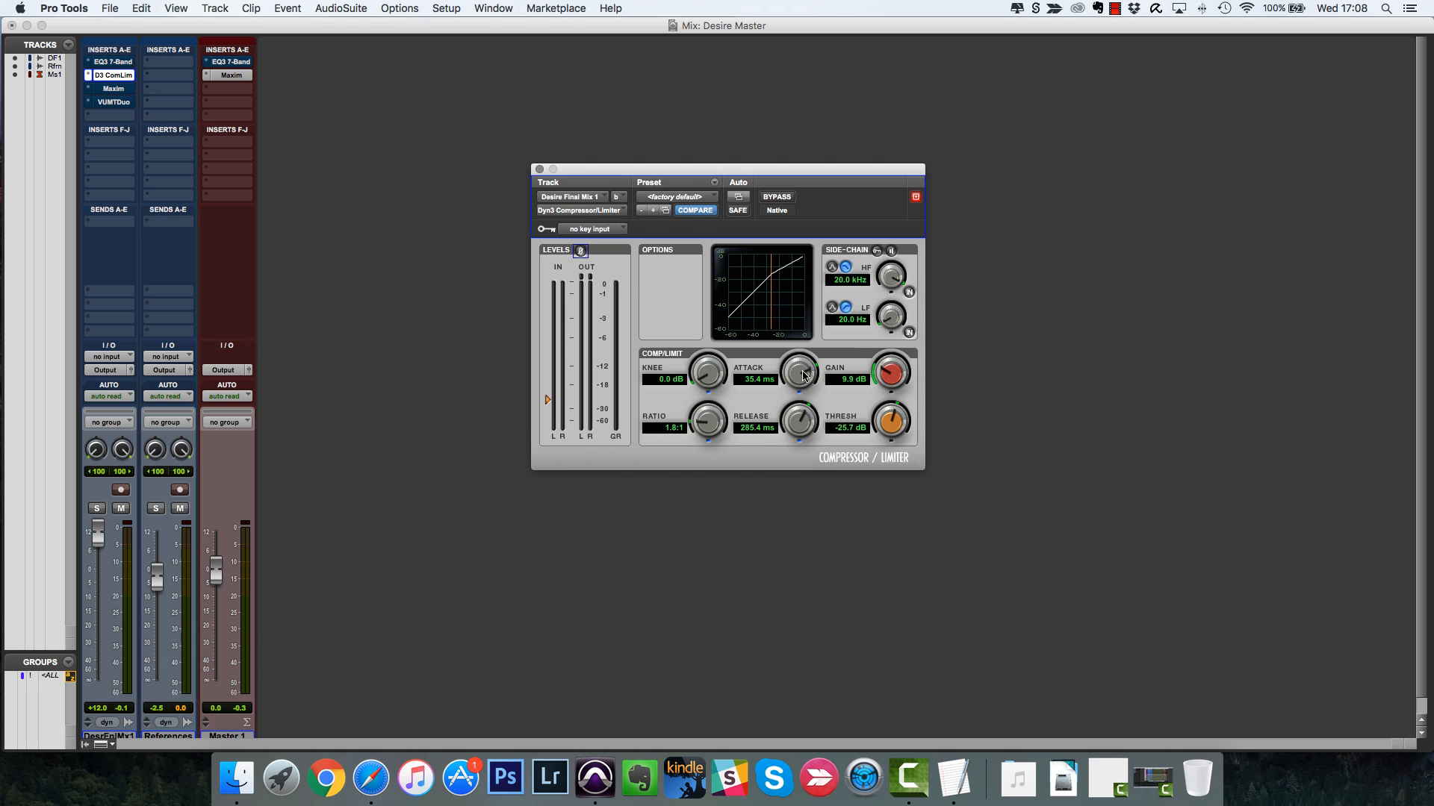
pyautogui.click(778, 197)
pyautogui.keyDown('alt'); pyautogui.click(891, 374); pyautogui.keyUp('alt')
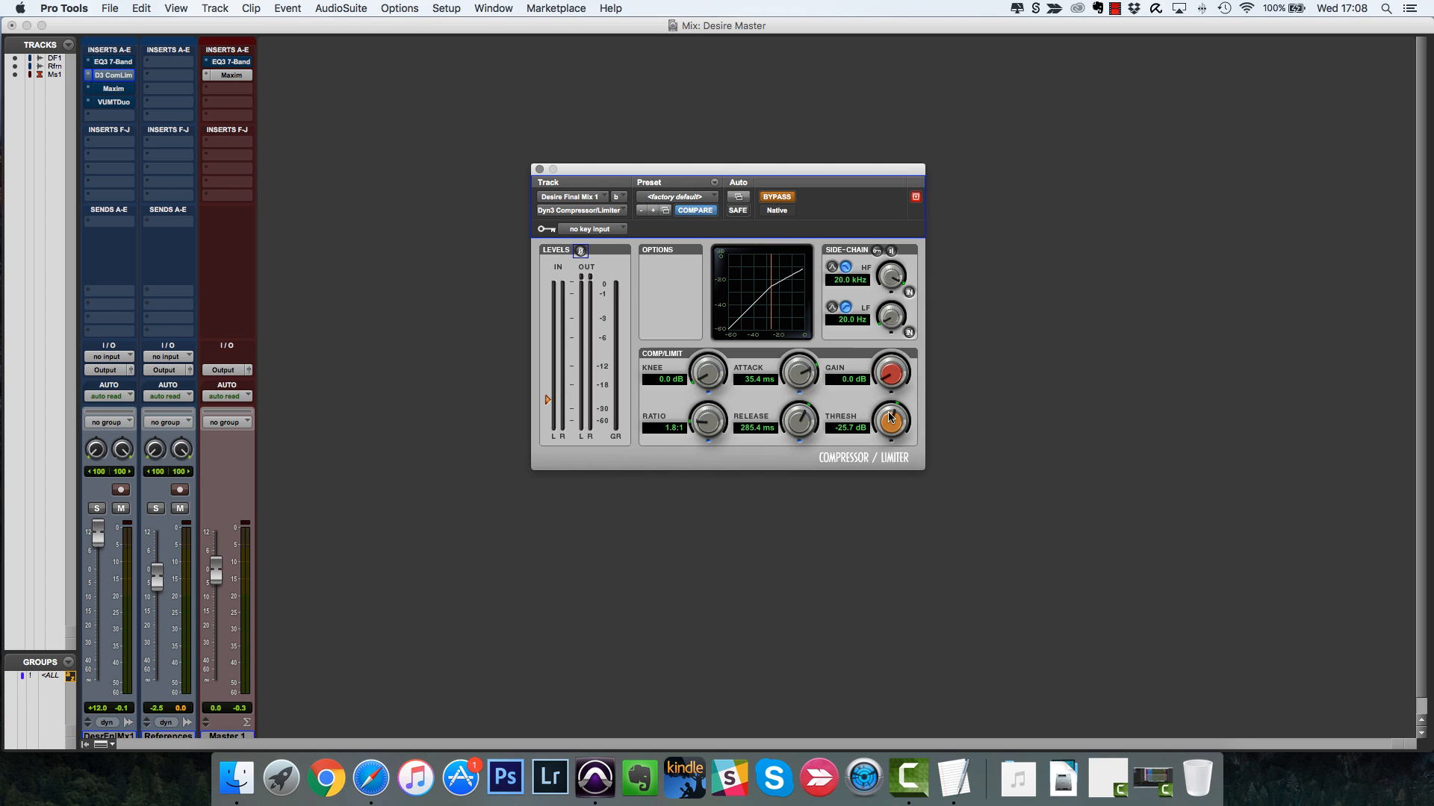
pyautogui.moveTo(888, 411); pyautogui.dragTo(886, 402)
# - Play the mix and compare the compressed sound with the bypassed sound, leaving the compressor active
pyautogui.press('space')
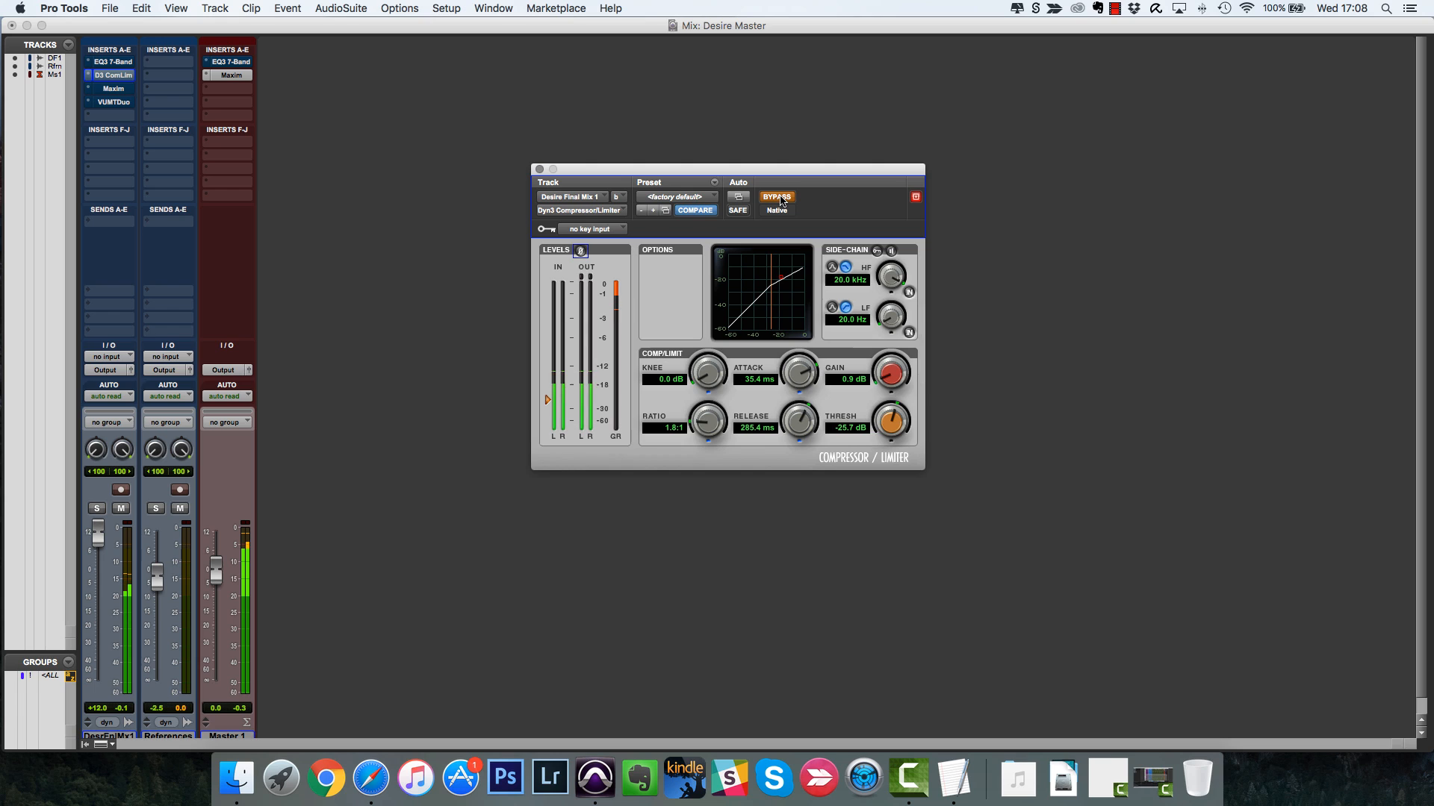
pyautogui.click(779, 198)
pyautogui.click(779, 198)
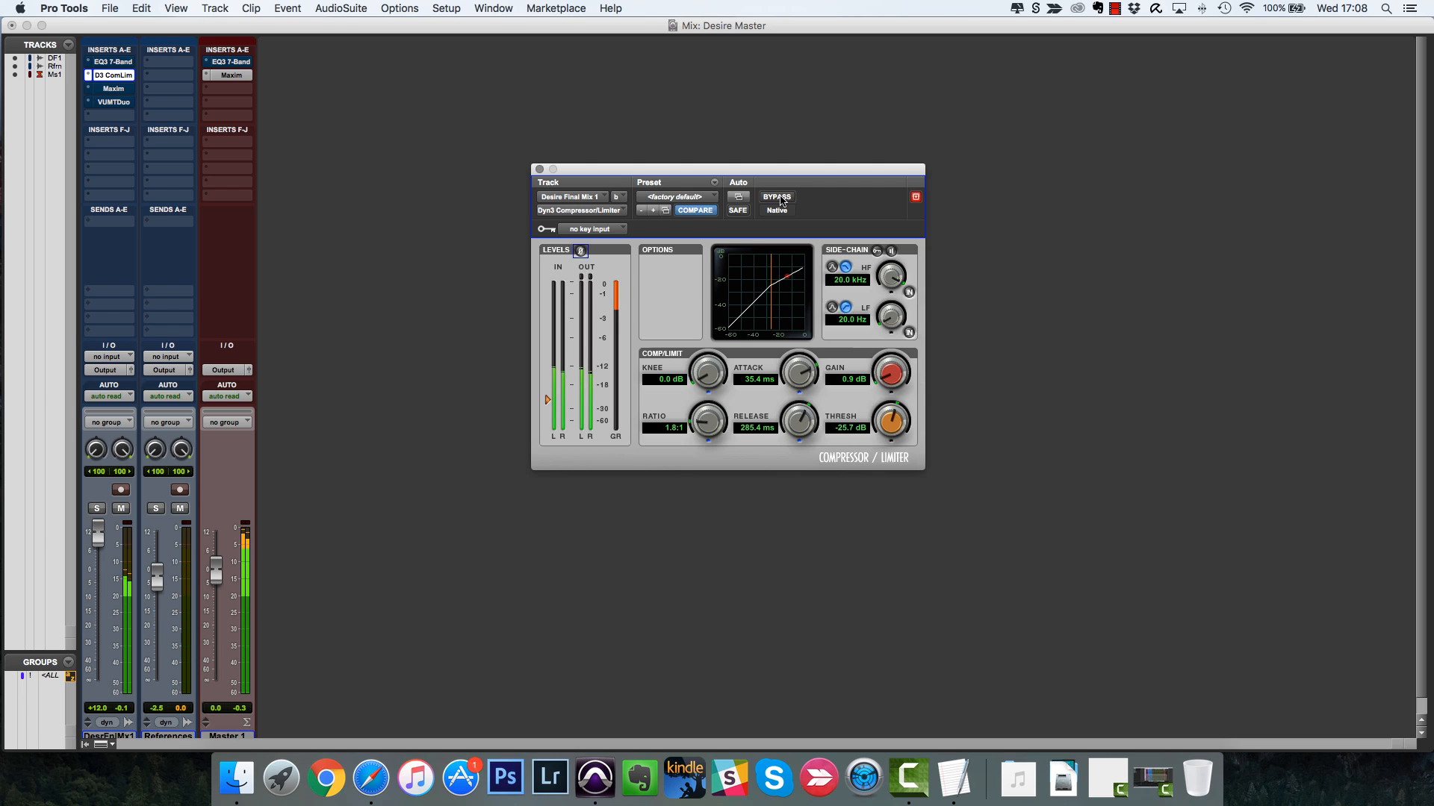
pyautogui.click(779, 198)
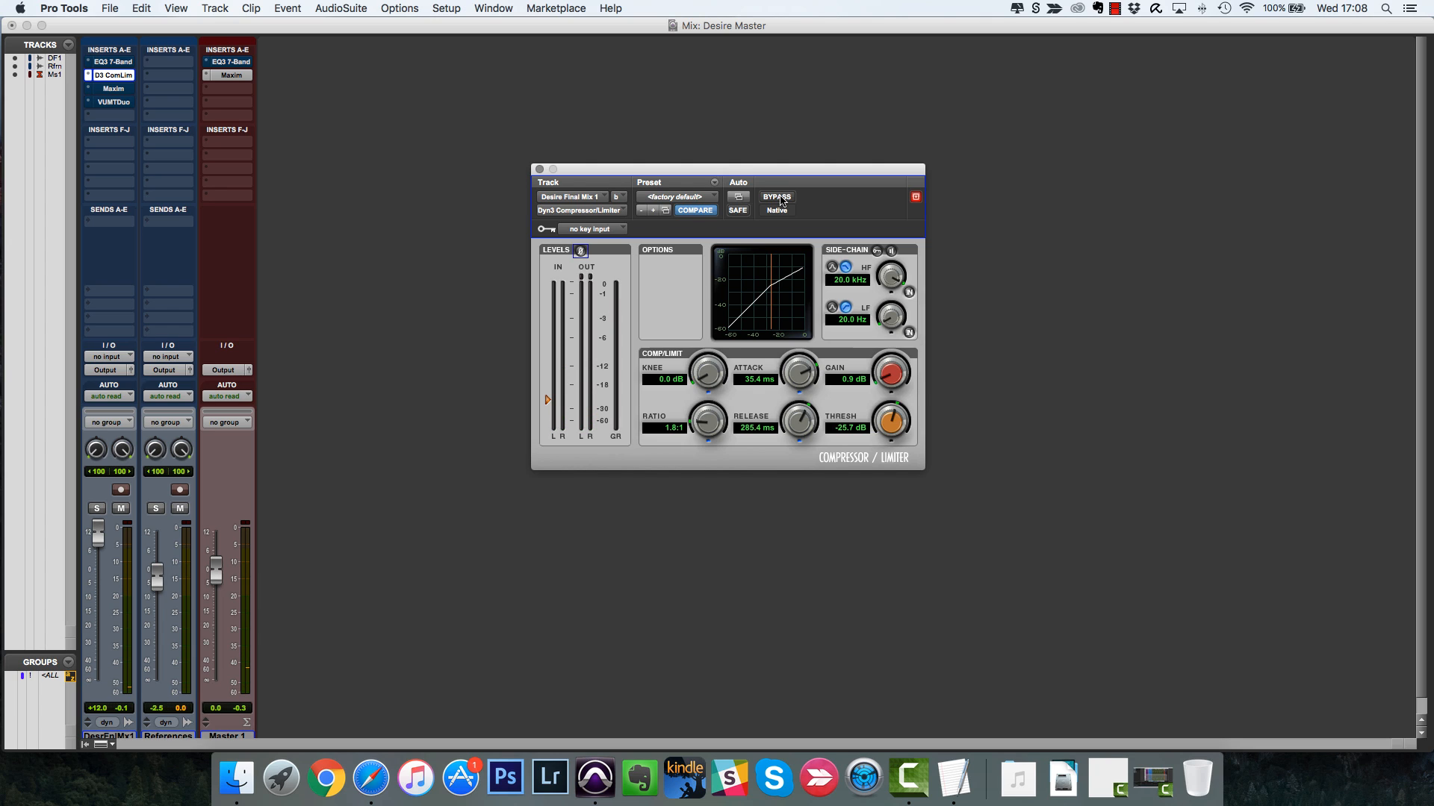
pyautogui.click(779, 198)
pyautogui.press('space')
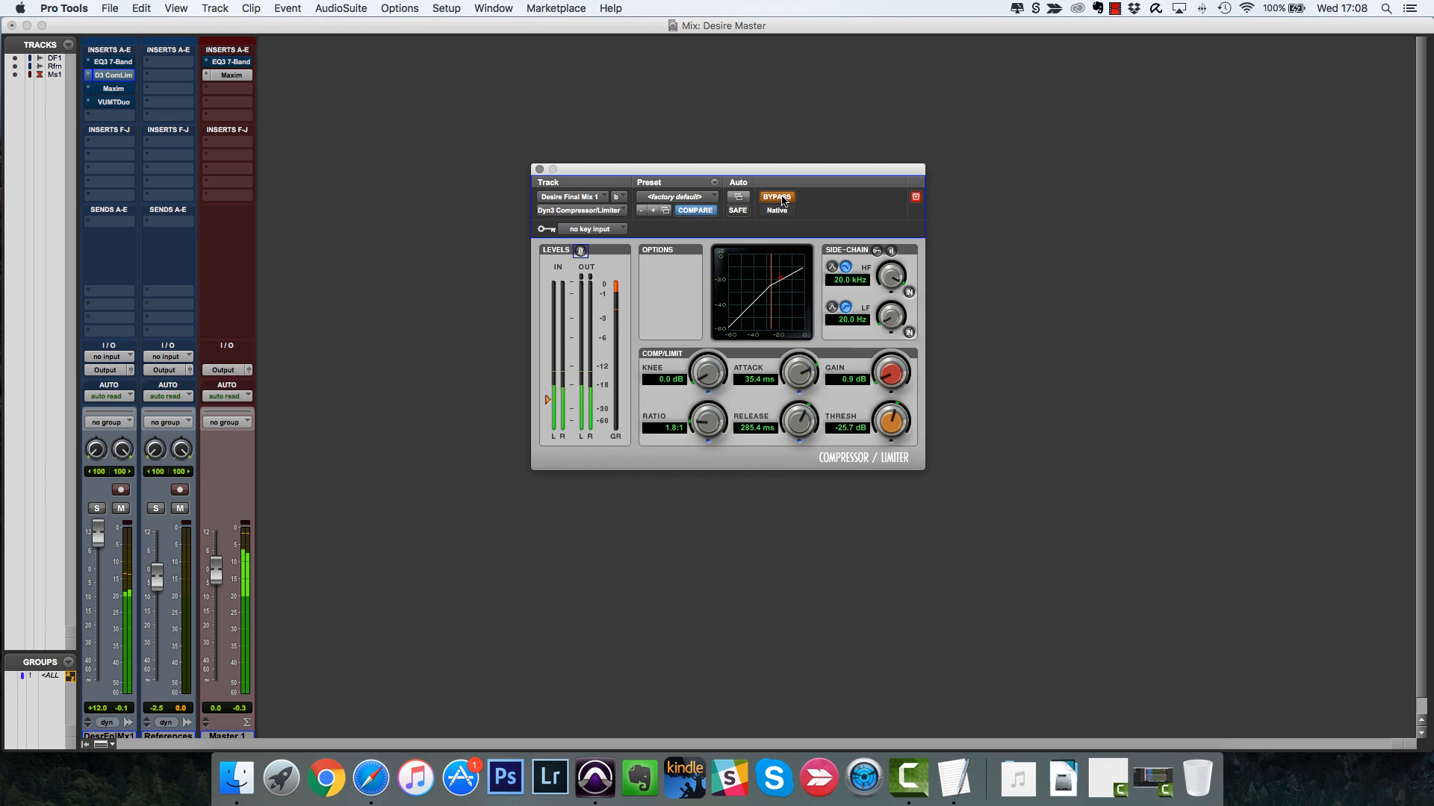
pyautogui.click(779, 198)
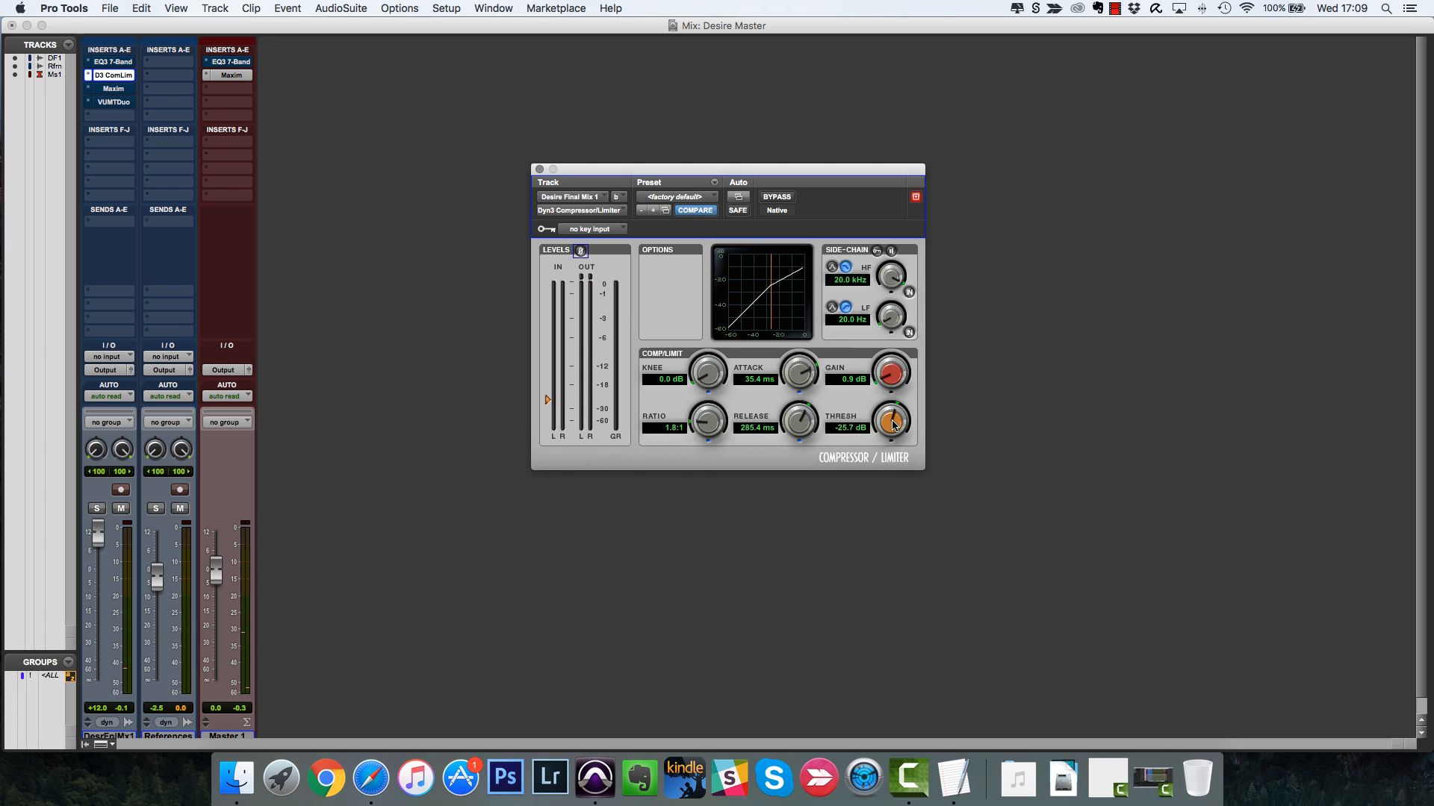
# - Try a compressor threshold of -30.6 dB with a fast 7.7 ms attack while playing the mix
pyautogui.moveTo(894, 422); pyautogui.dragTo(901, 415)
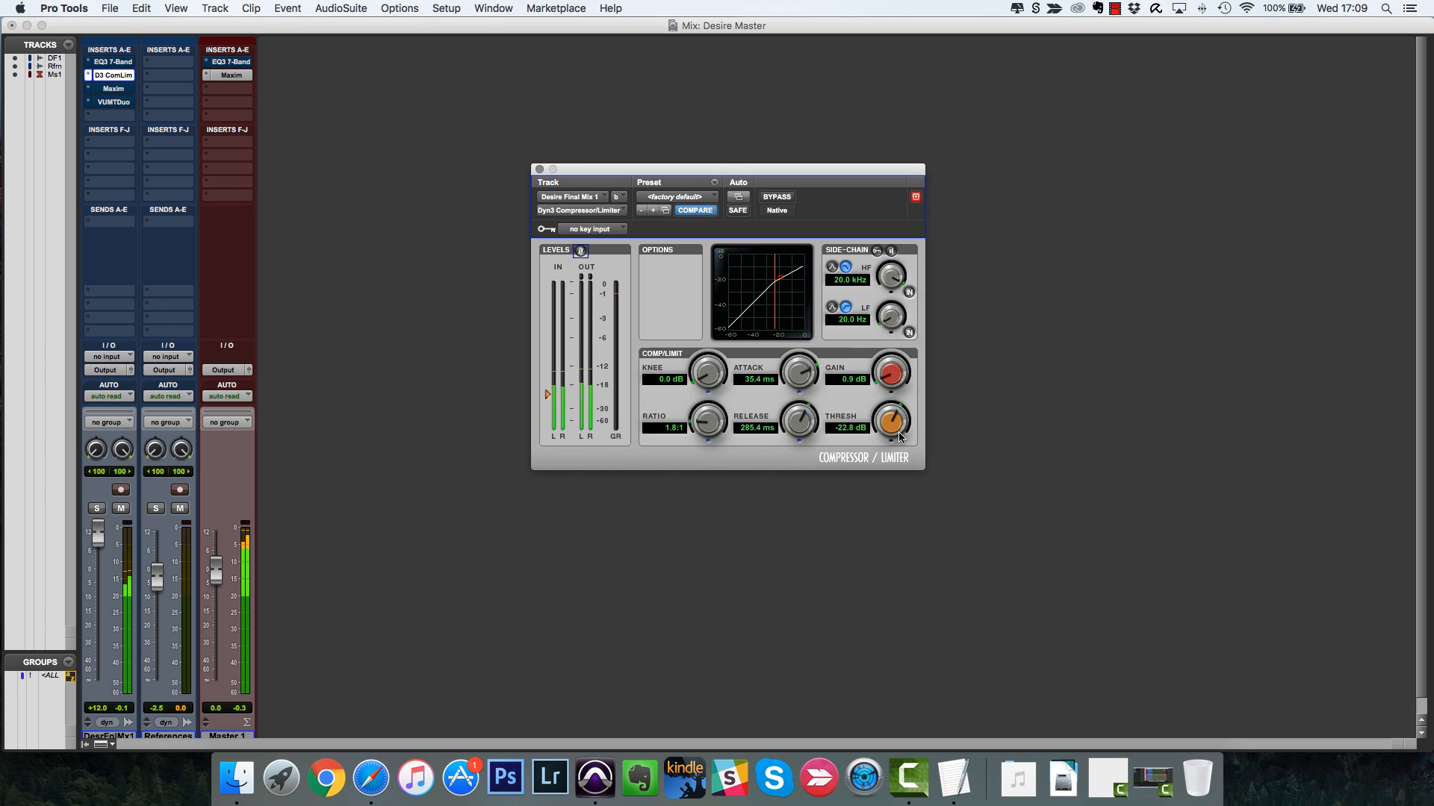
pyautogui.moveTo(898, 439); pyautogui.dragTo(898, 446)
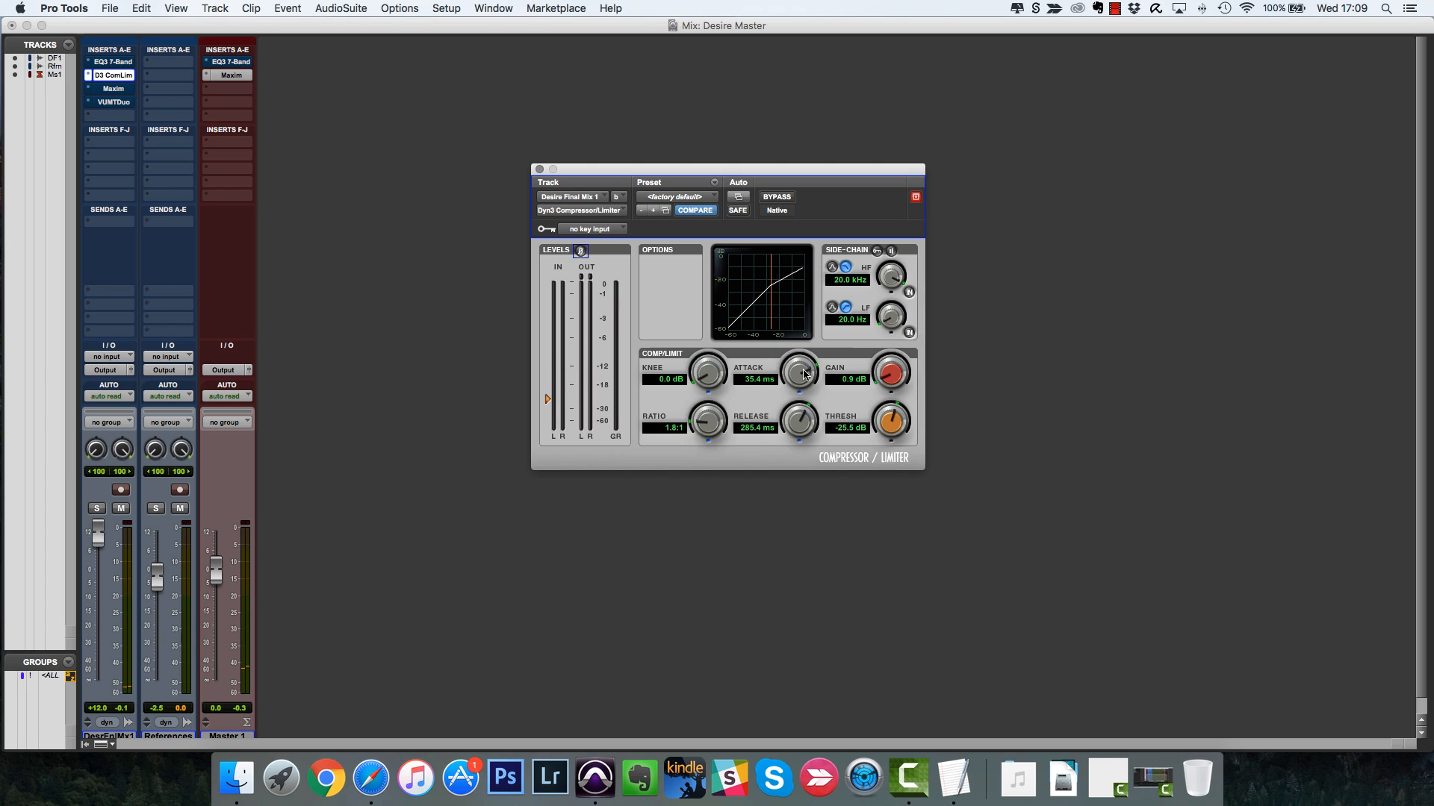
pyautogui.moveTo(803, 377); pyautogui.dragTo(803, 284)
pyautogui.moveTo(894, 427); pyautogui.dragTo(890, 444)
pyautogui.moveTo(888, 410); pyautogui.dragTo(889, 417)
pyautogui.moveTo(809, 383); pyautogui.dragTo(803, 327)
pyautogui.press('space')
pyautogui.moveTo(800, 310); pyautogui.dragTo(803, 259)
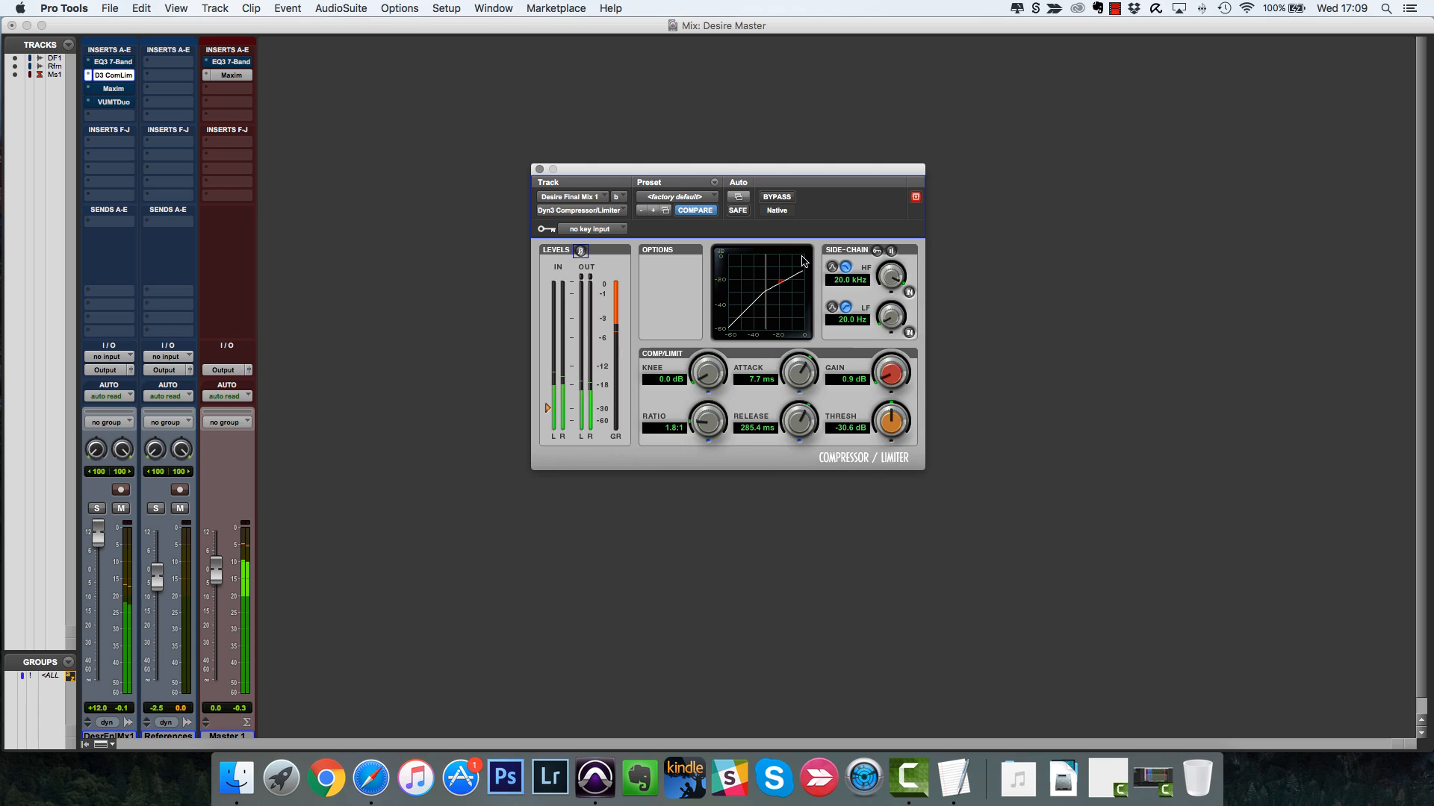
# - Audition a slow attack of 128.2 ms, and set the compressor's attack to 39.2 ms
pyautogui.moveTo(811, 367); pyautogui.dragTo(814, 333)
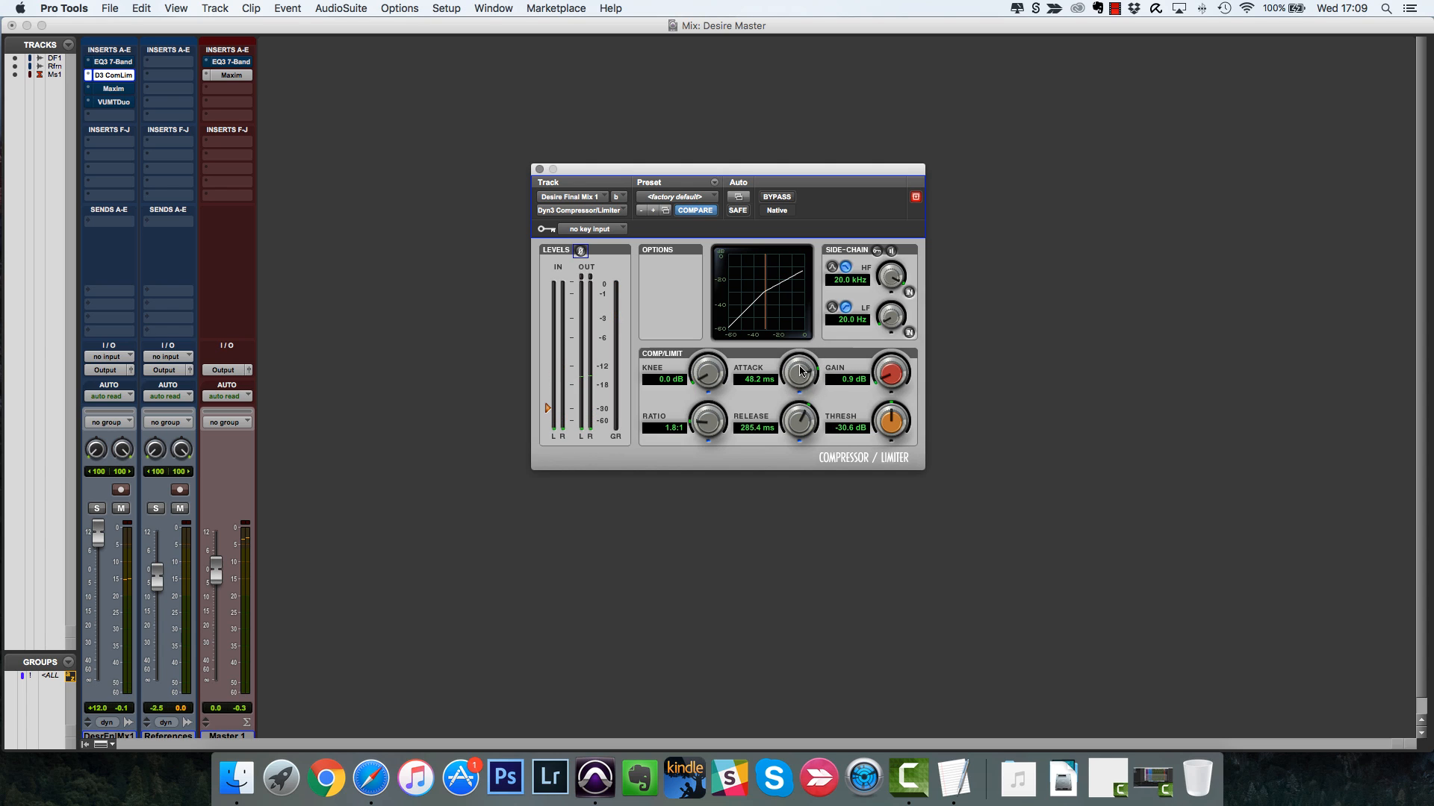
pyautogui.moveTo(804, 380); pyautogui.dragTo(806, 403)
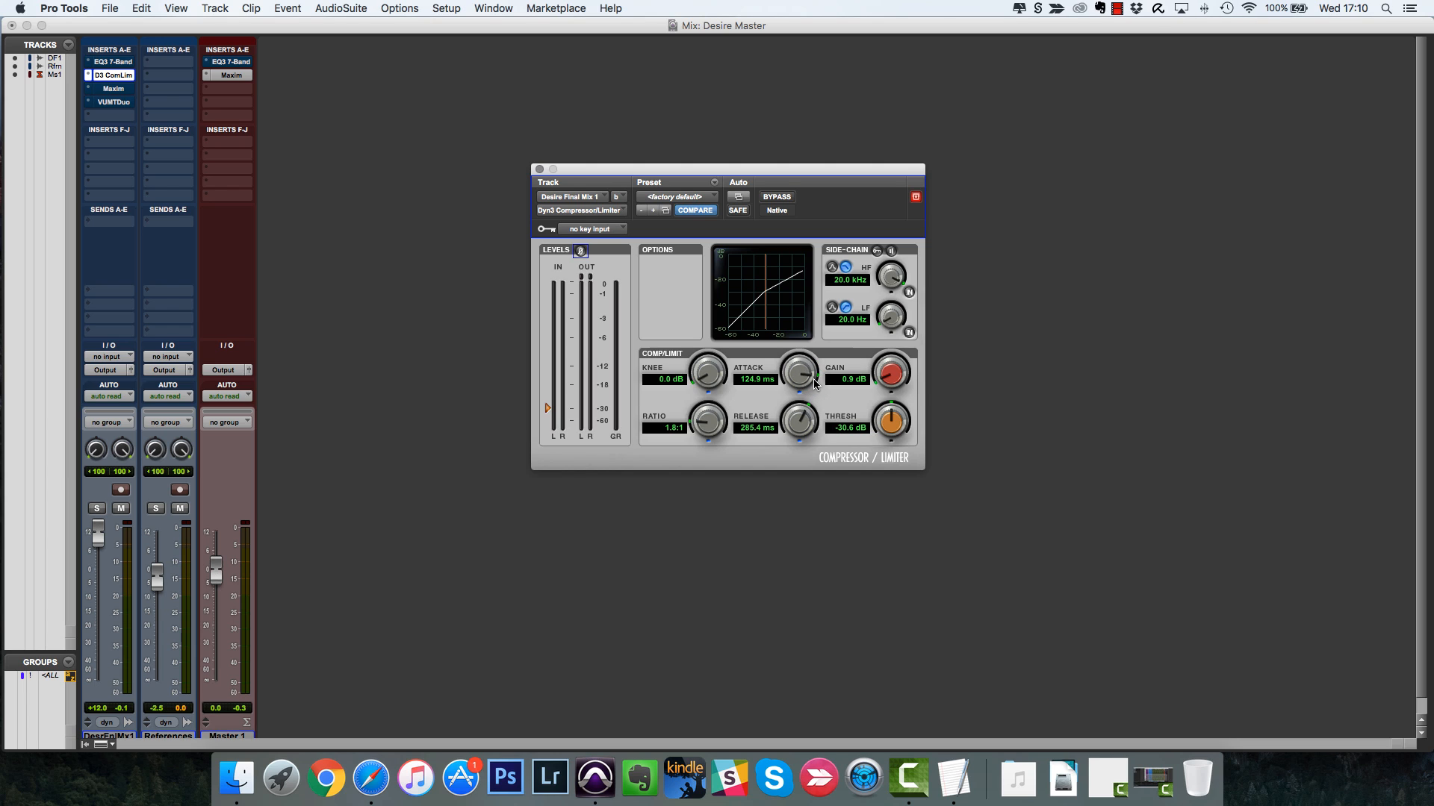
pyautogui.press('space')
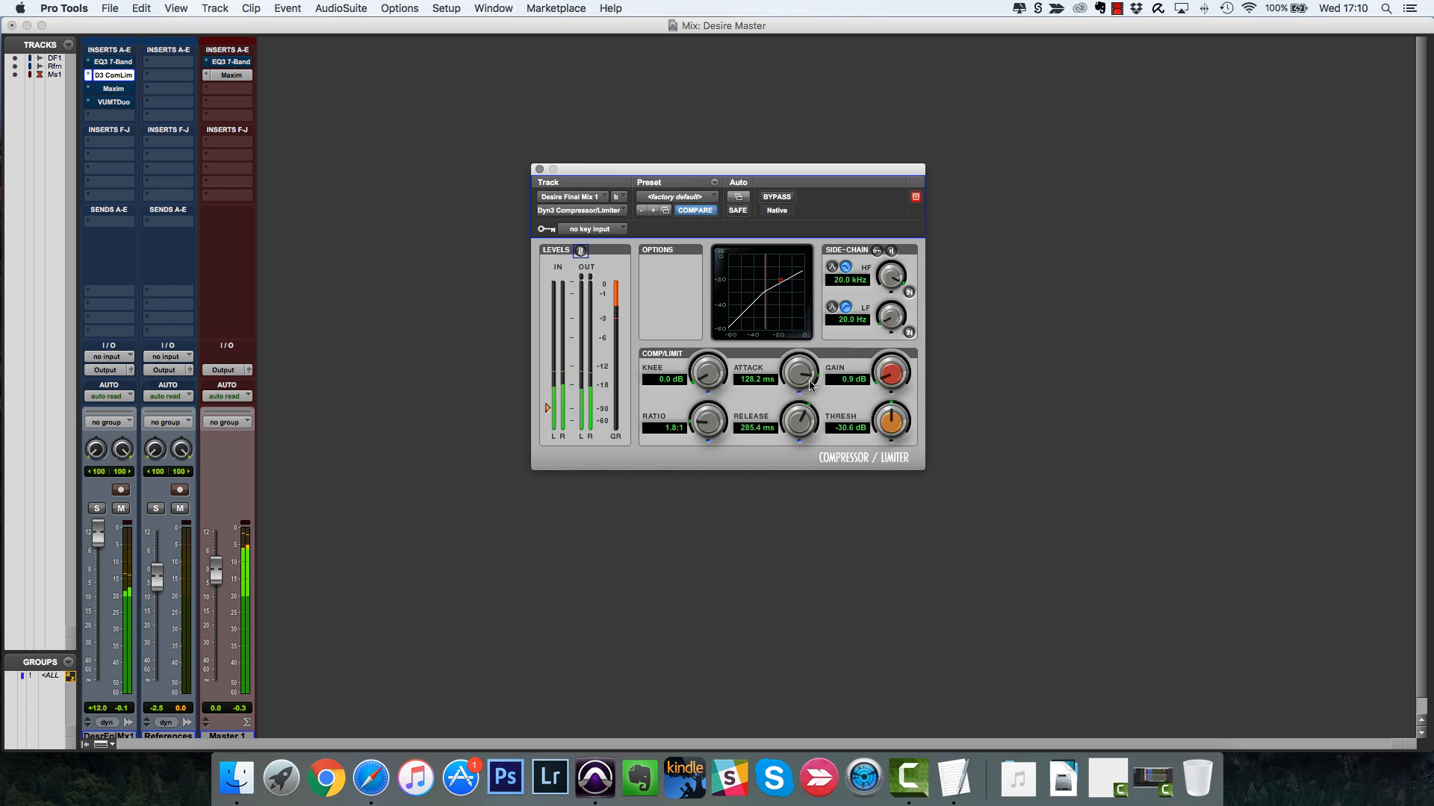
pyautogui.moveTo(809, 379); pyautogui.dragTo(795, 446)
pyautogui.moveTo(801, 377); pyautogui.dragTo(804, 291)
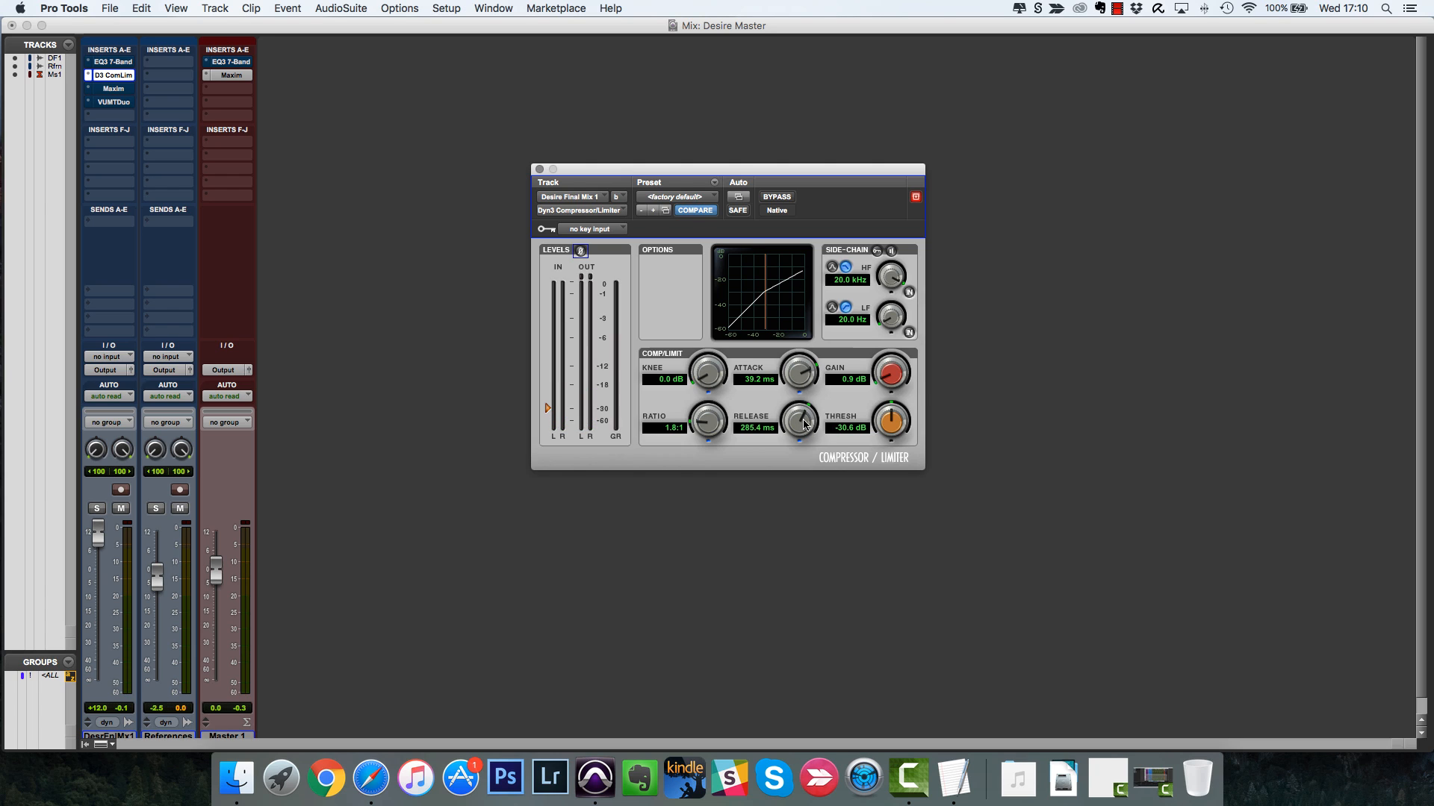
# - Set the compressor's threshold to -25.2 dB and adjust its release to 294.0 ms during playback
pyautogui.moveTo(799, 431)
pyautogui.mouseDown()
pyautogui.moveTo(800, 467)
pyautogui.moveTo(807, 377)
pyautogui.moveTo(799, 442)
pyautogui.mouseUp()
pyautogui.click(748, 434)
pyautogui.write('2002')
pyautogui.press('Return')
pyautogui.moveTo(796, 422); pyautogui.dragTo(804, 425)
pyautogui.moveTo(896, 421); pyautogui.dragTo(898, 396)
pyautogui.moveTo(801, 423); pyautogui.dragTo(803, 420)
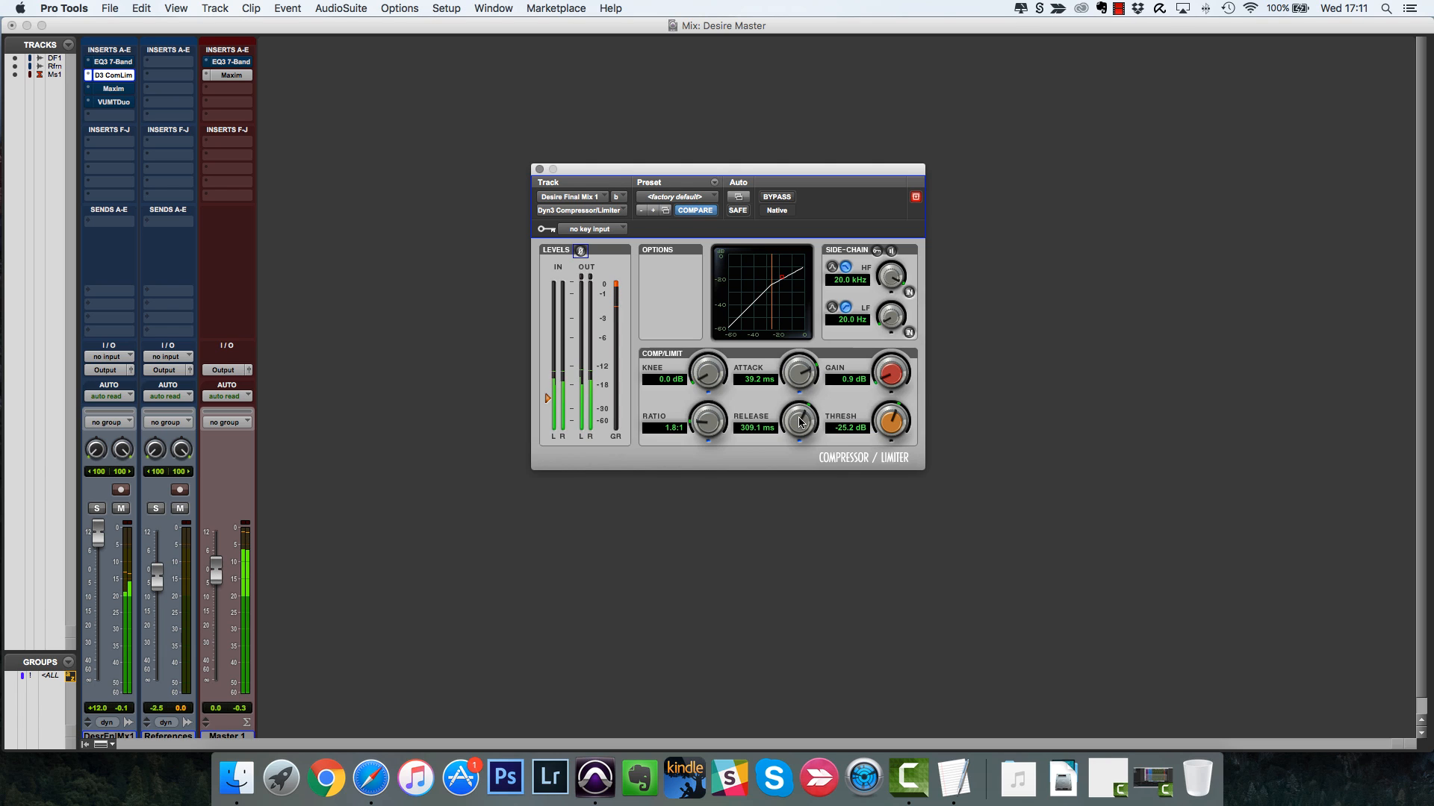
pyautogui.moveTo(800, 422); pyautogui.dragTo(803, 425)
pyautogui.moveTo(803, 423); pyautogui.dragTo(804, 421)
pyautogui.moveTo(806, 419); pyautogui.dragTo(800, 421)
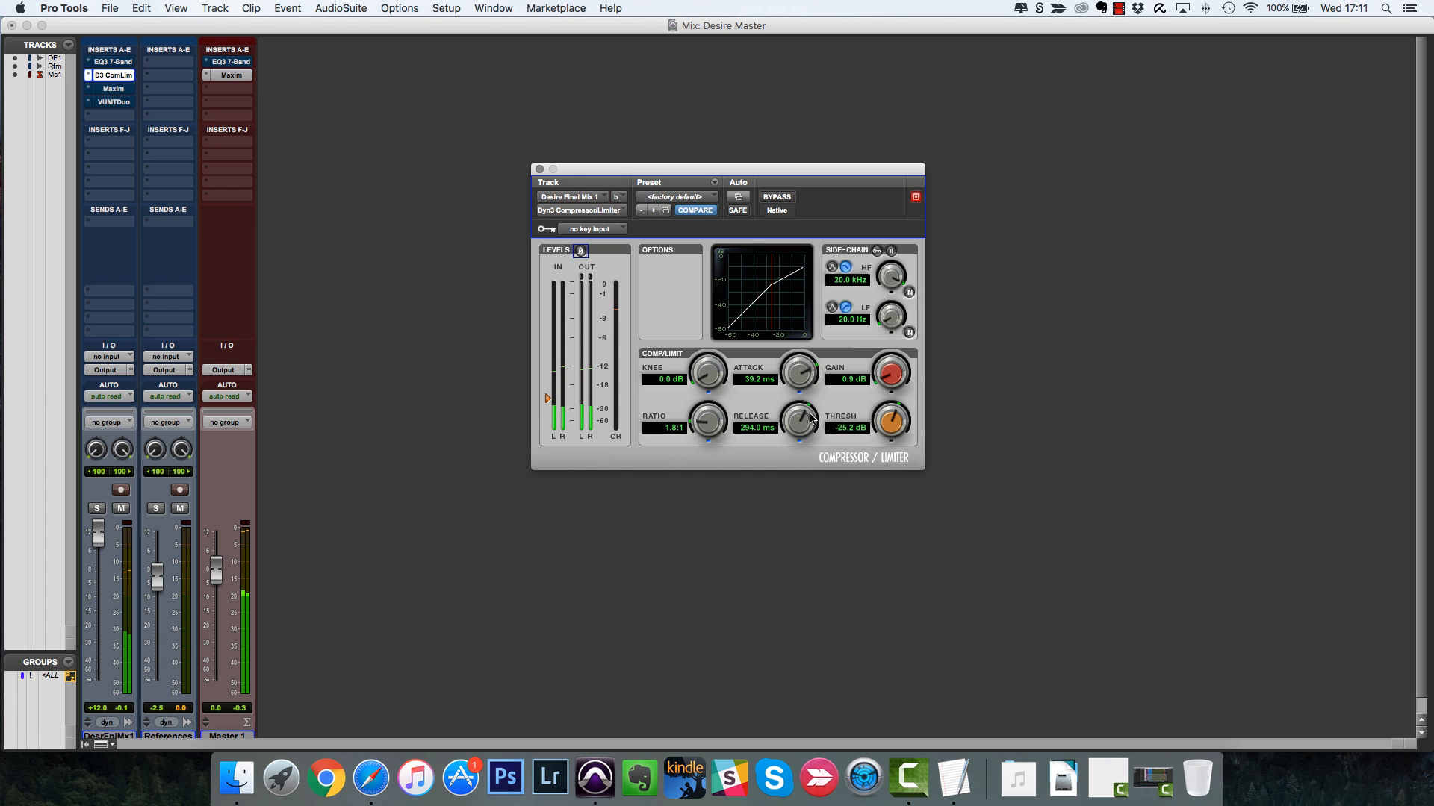
# - Audition the mix with the compressor's release at 1.7 s and at 10.3 ms
pyautogui.moveTo(805, 426)
pyautogui.mouseDown()
pyautogui.moveTo(809, 382)
pyautogui.moveTo(802, 423)
pyautogui.mouseUp()
pyautogui.press('space')
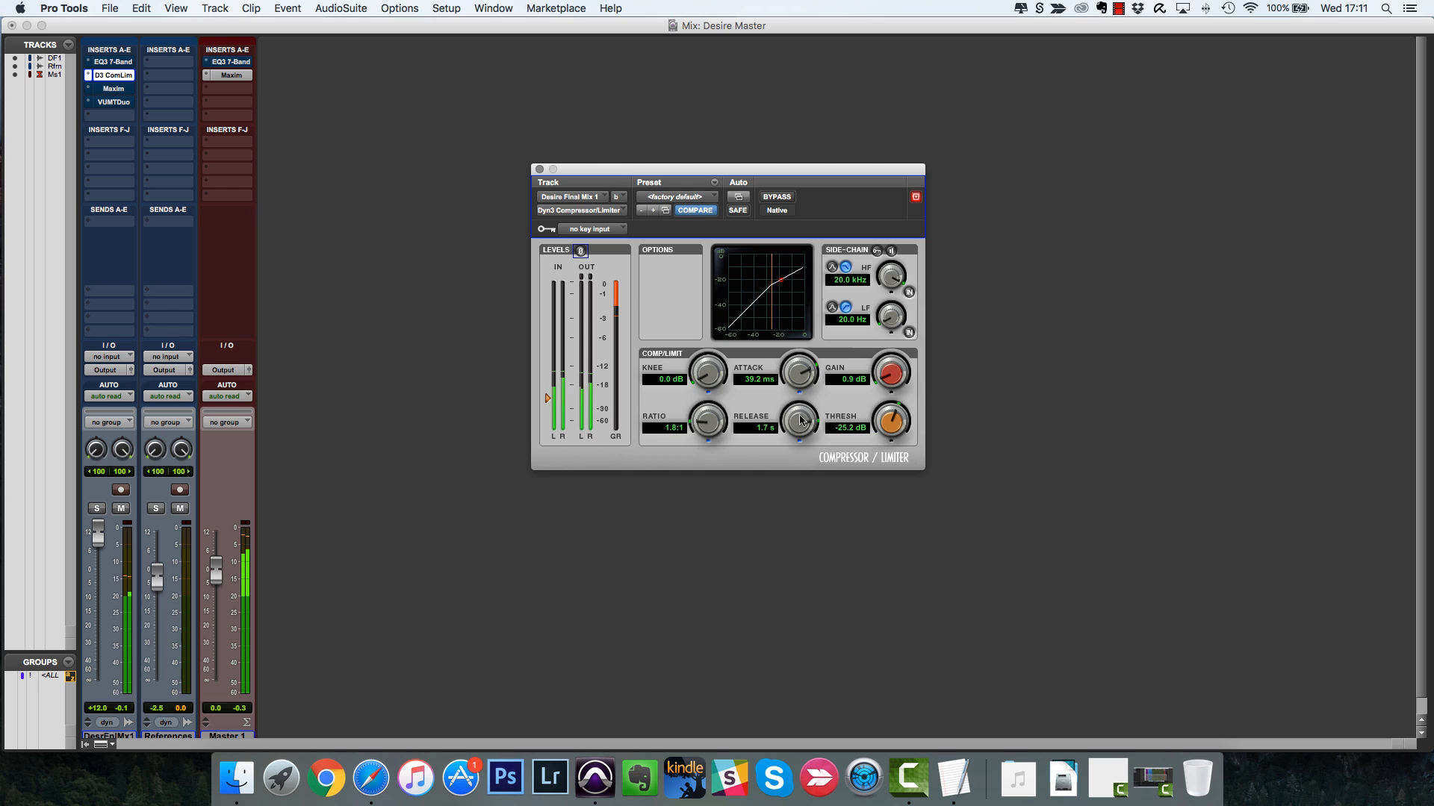
pyautogui.press('space')
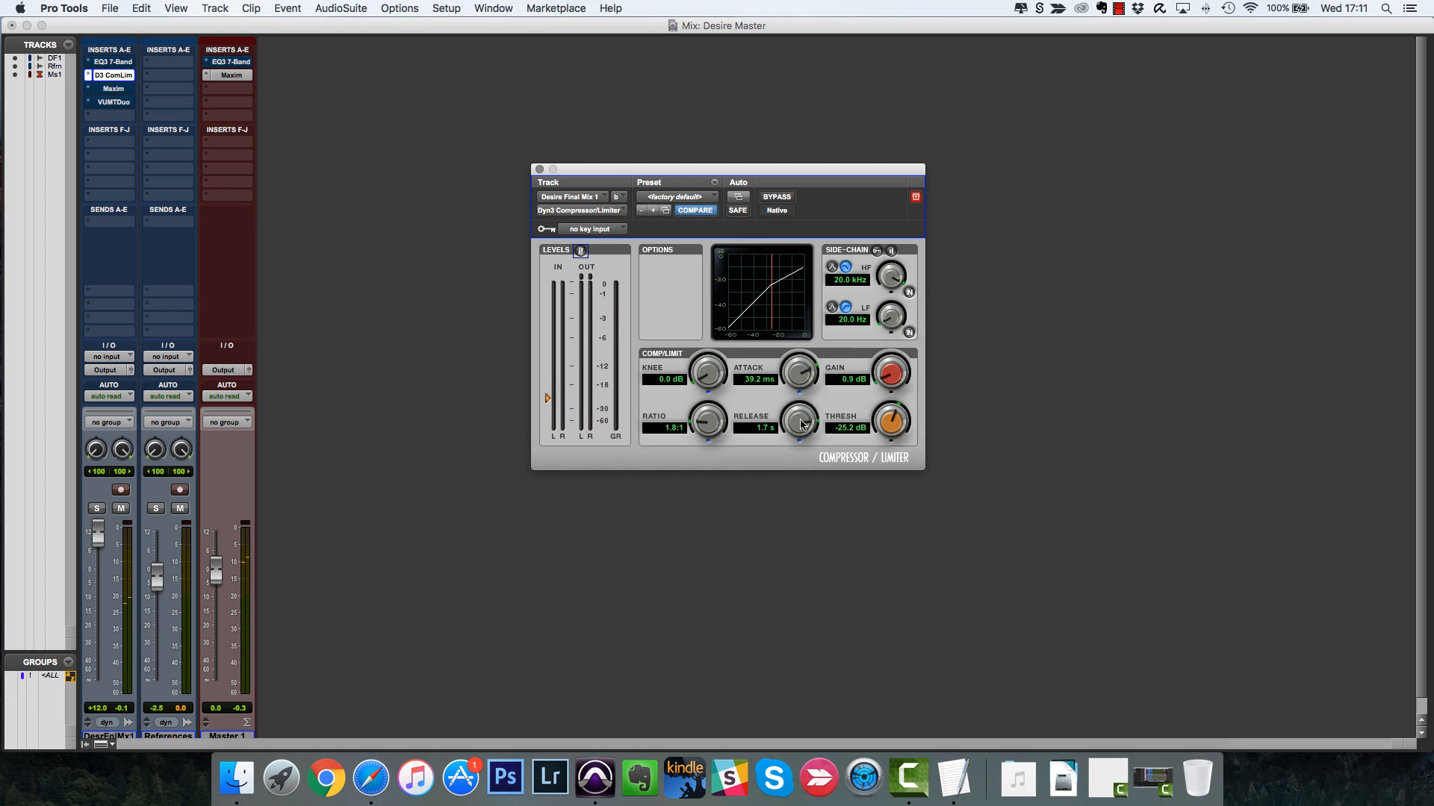
pyautogui.moveTo(800, 430); pyautogui.dragTo(803, 539)
pyautogui.press('space')
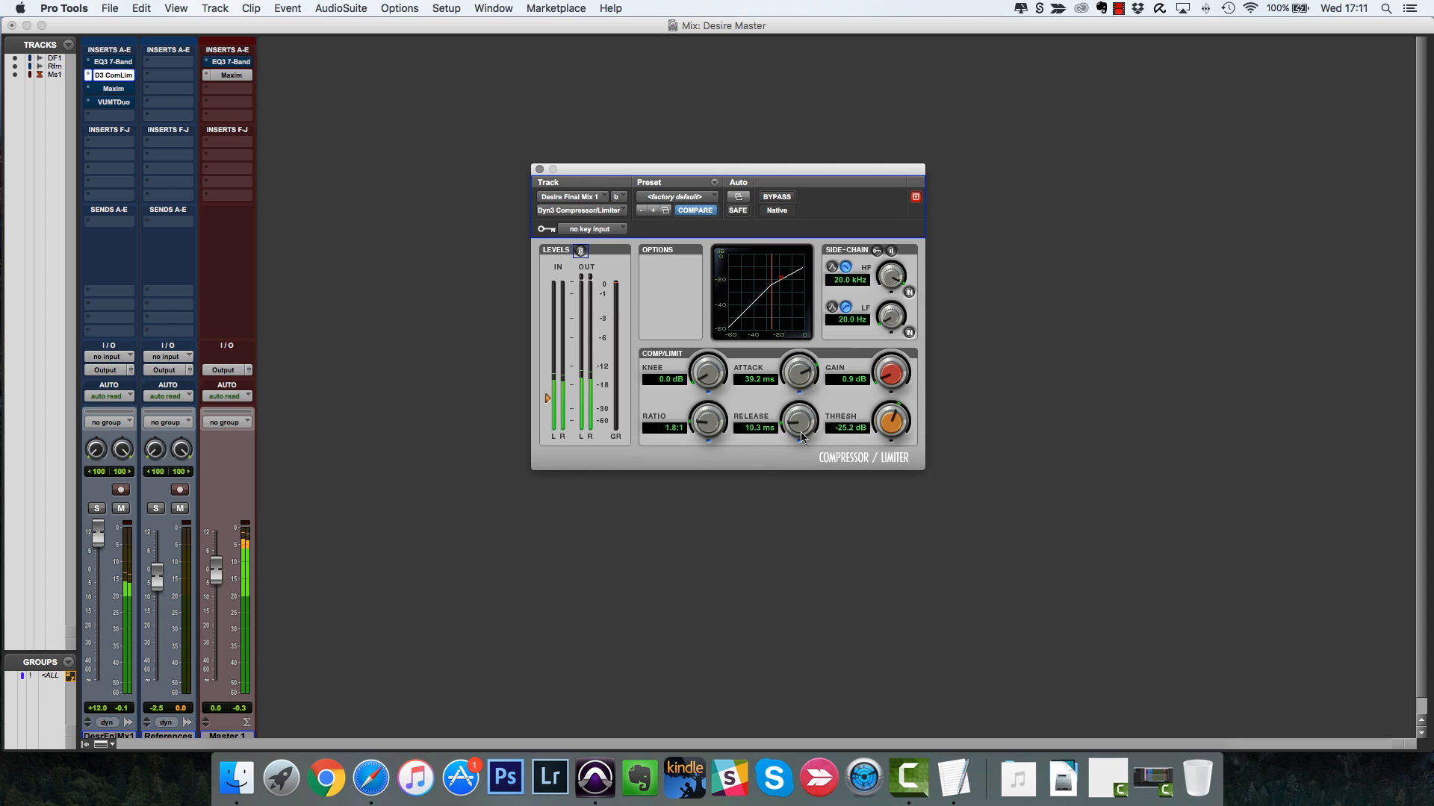
# - Set the compressor's release to 211.2 ms and its threshold to -26.7 dB
pyautogui.moveTo(795, 433)
pyautogui.mouseDown()
pyautogui.moveTo(798, 381)
pyautogui.moveTo(799, 421)
pyautogui.mouseUp()
pyautogui.moveTo(888, 423); pyautogui.dragTo(886, 440)
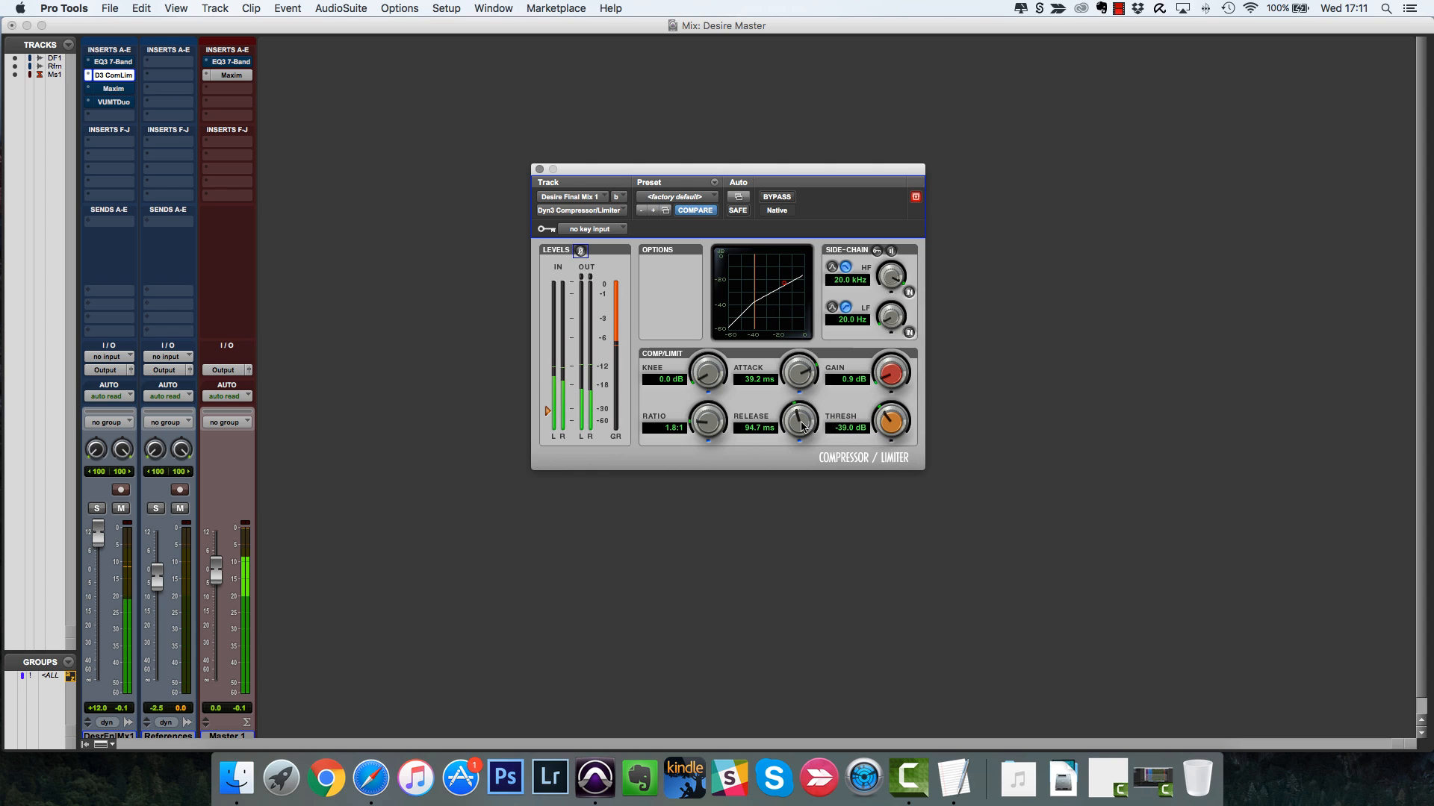
pyautogui.moveTo(800, 457); pyautogui.dragTo(801, 465)
pyautogui.moveTo(887, 420); pyautogui.dragTo(889, 410)
pyautogui.moveTo(805, 423); pyautogui.dragTo(806, 383)
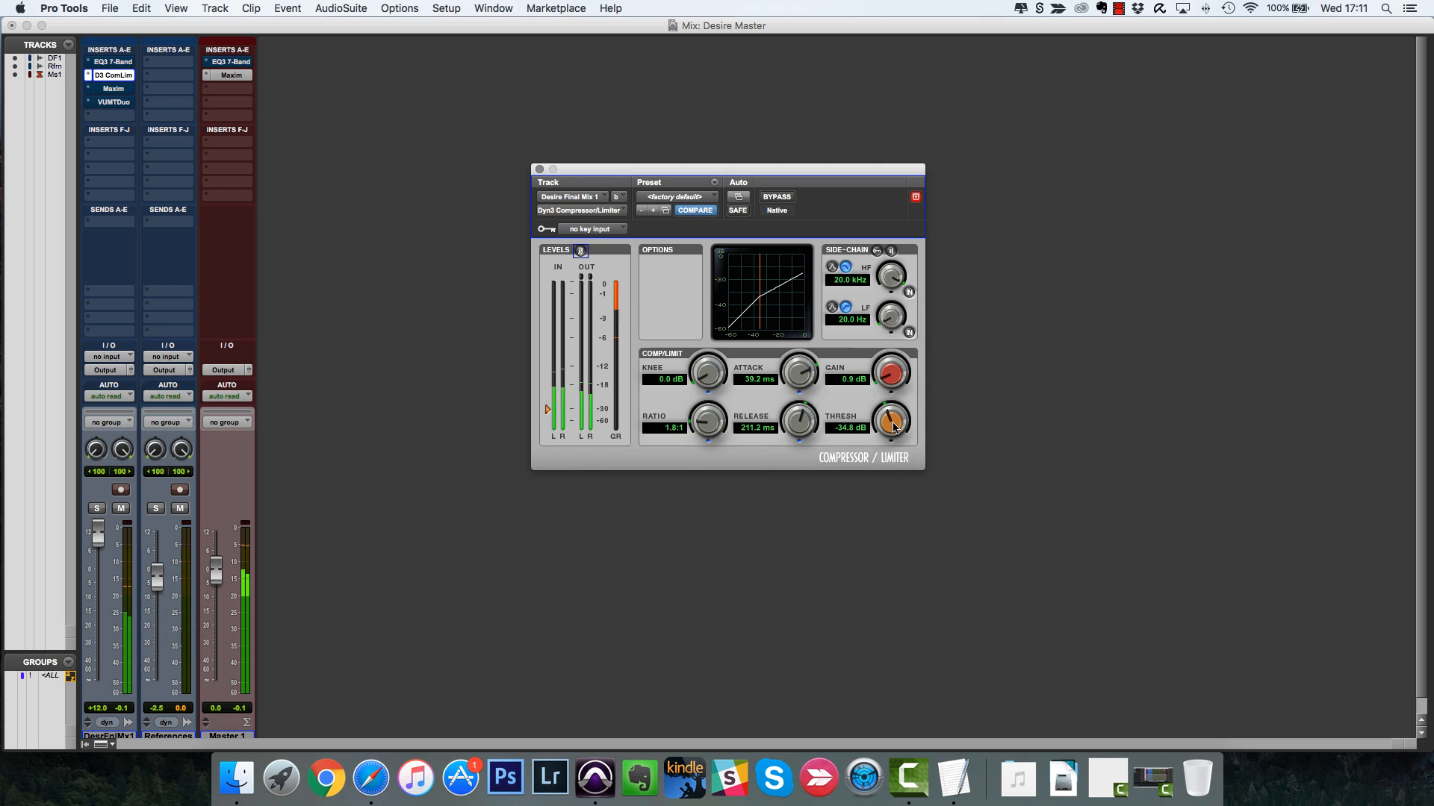
pyautogui.moveTo(895, 427)
pyautogui.mouseDown()
pyautogui.moveTo(895, 384)
pyautogui.moveTo(887, 450)
pyautogui.mouseUp()
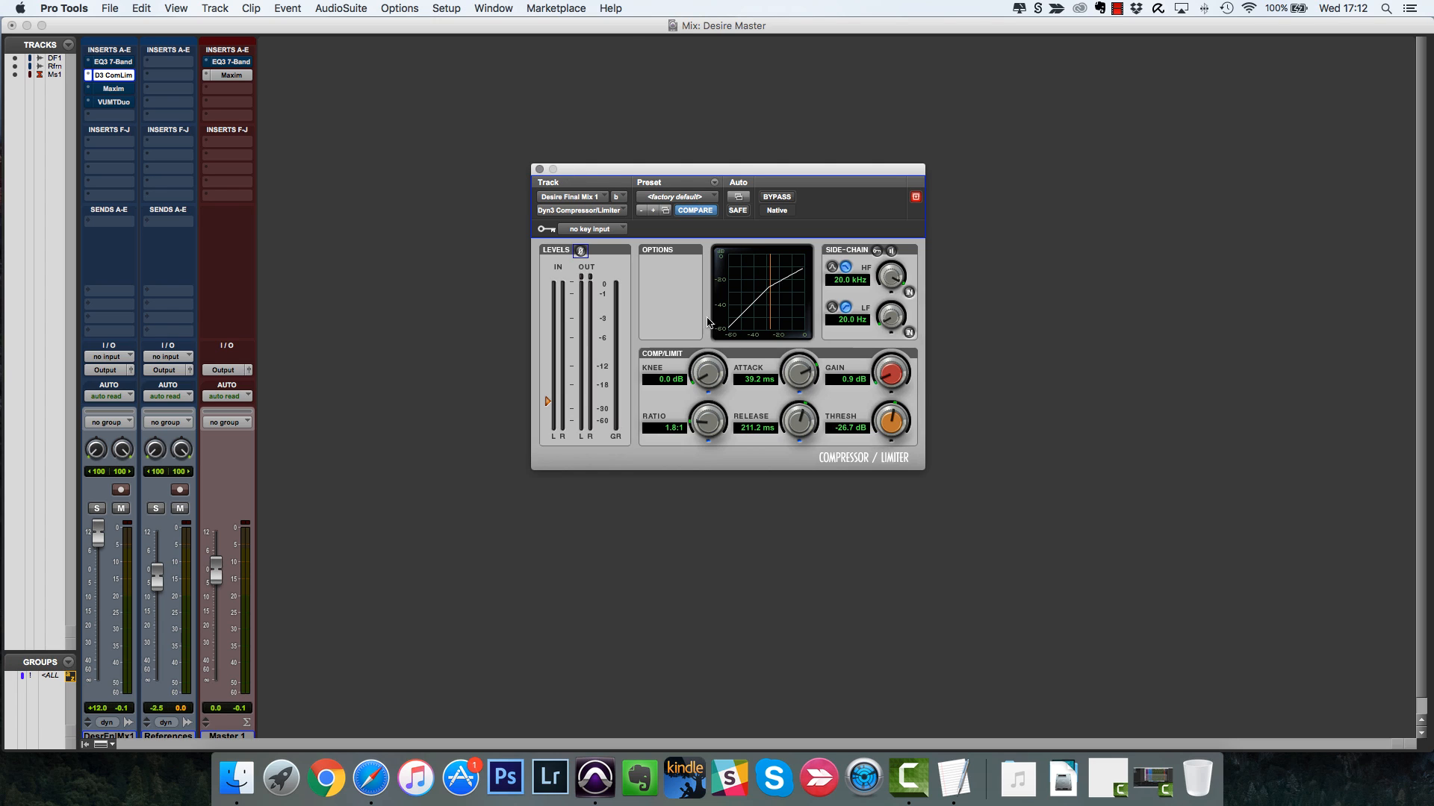
# - Raise the compressor's make-up gain to 7.7 dB and open the Maxim limiter on Desire Final Mix 1
pyautogui.click(541, 170)
pyautogui.click(113, 88)
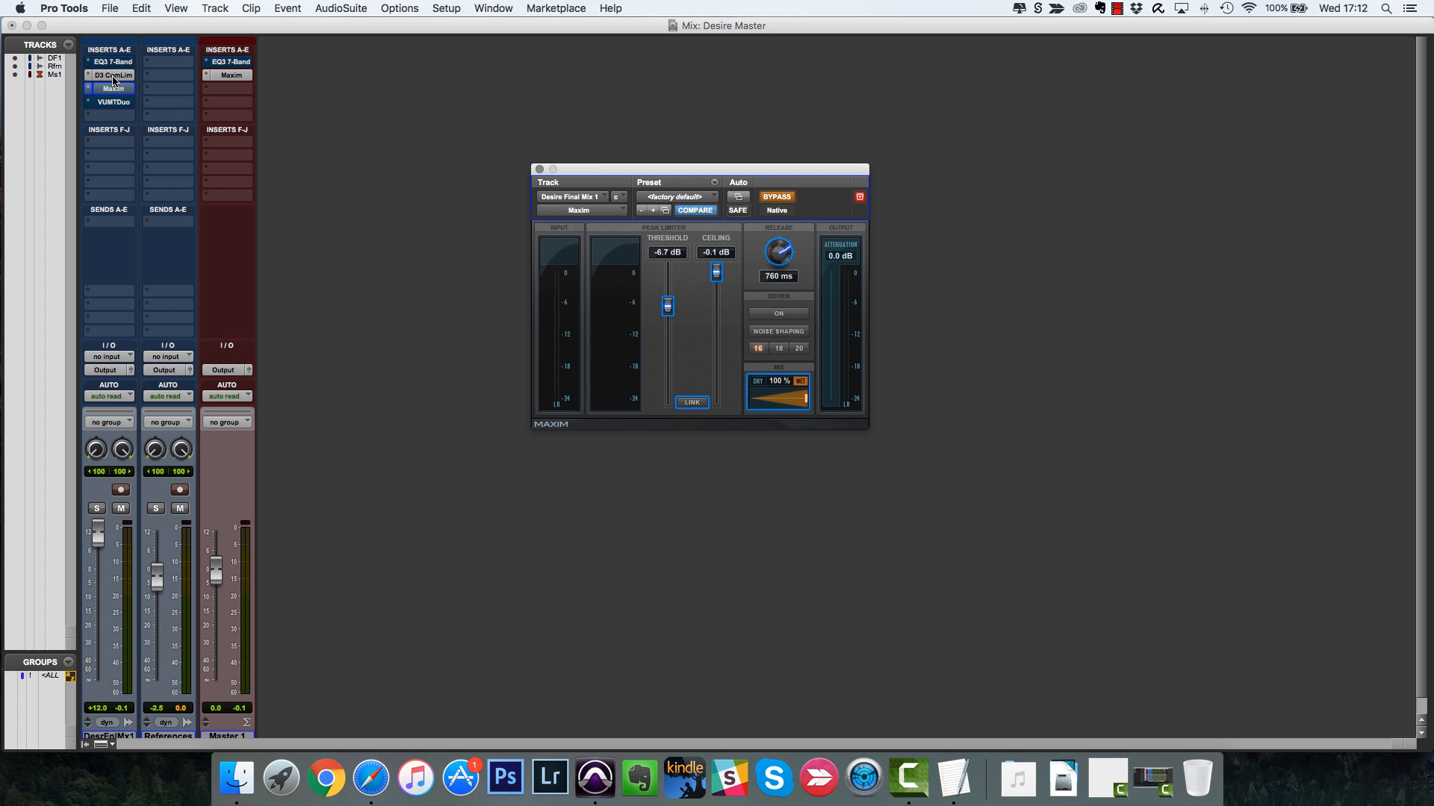
pyautogui.click(113, 77)
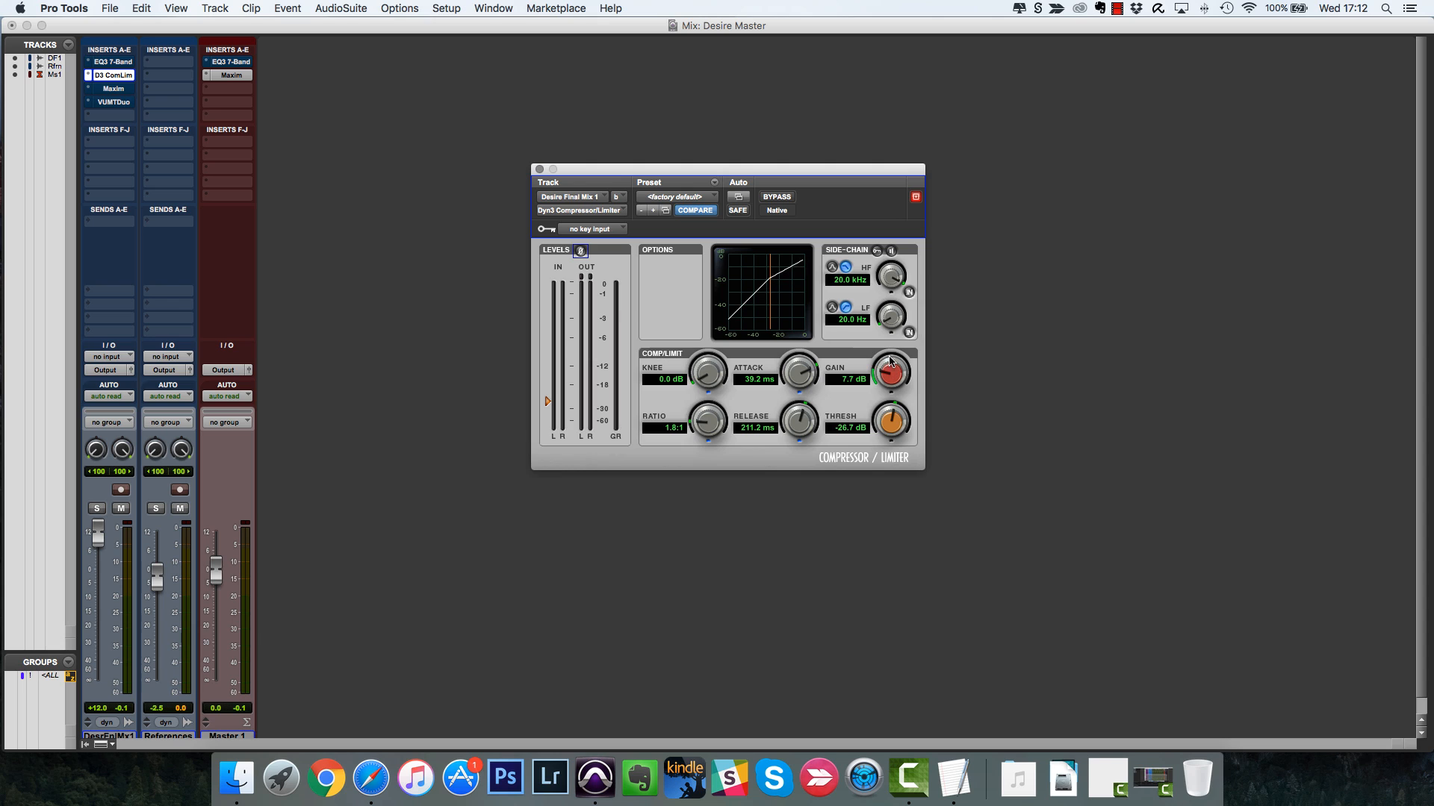
pyautogui.click(113, 89)
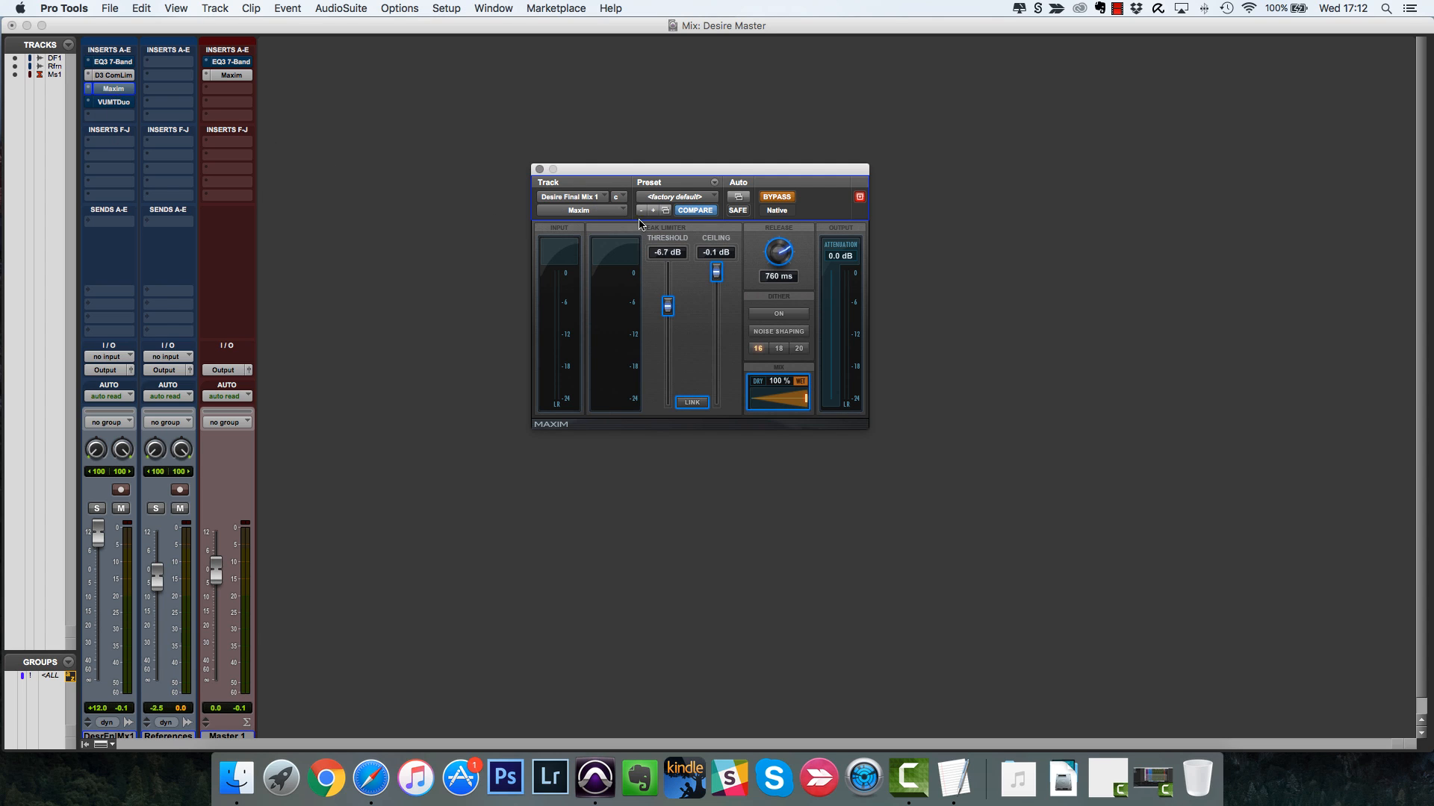
# - Take the Maxim limiter out of bypass and reset its threshold to 0.0 dB
pyautogui.click(776, 197)
pyautogui.moveTo(668, 306); pyautogui.dragTo(667, 272)
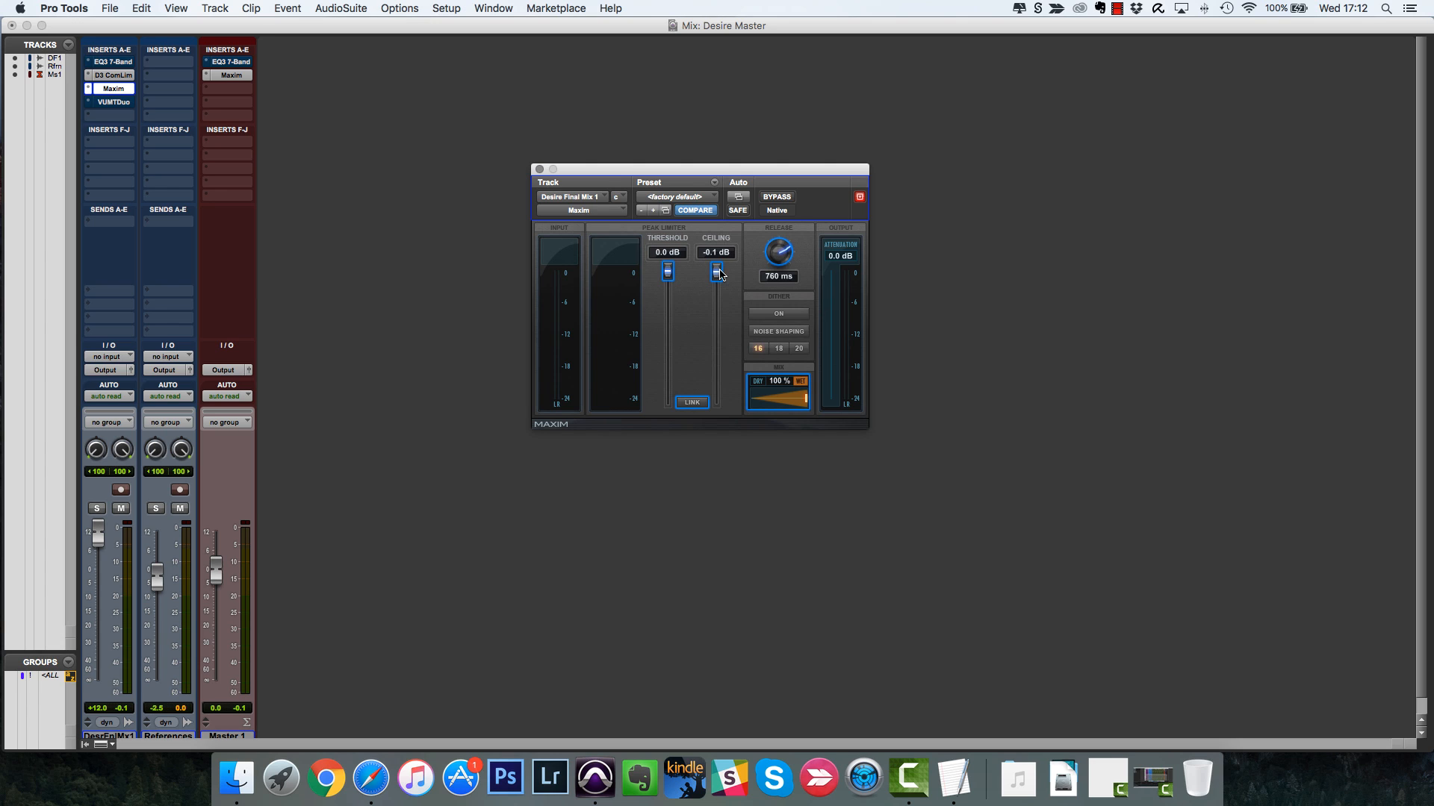
pyautogui.moveTo(718, 258); pyautogui.dragTo(723, 263)
pyautogui.click(717, 254)
pyautogui.press('Return')
pyautogui.moveTo(669, 277); pyautogui.dragTo(671, 330)
pyautogui.moveTo(669, 335); pyautogui.dragTo(669, 271)
# - Set the Maxim limiter's ceiling to -0.2 dB
pyautogui.moveTo(720, 256)
pyautogui.click(718, 256)
pyautogui.write('-0.2')
pyautogui.press('Return')
# - Lower the Maxim threshold to -7.0 dB and the Desire Final Mix 1 fader to -5.2 dB during playback
pyautogui.moveTo(671, 275); pyautogui.dragTo(672, 318)
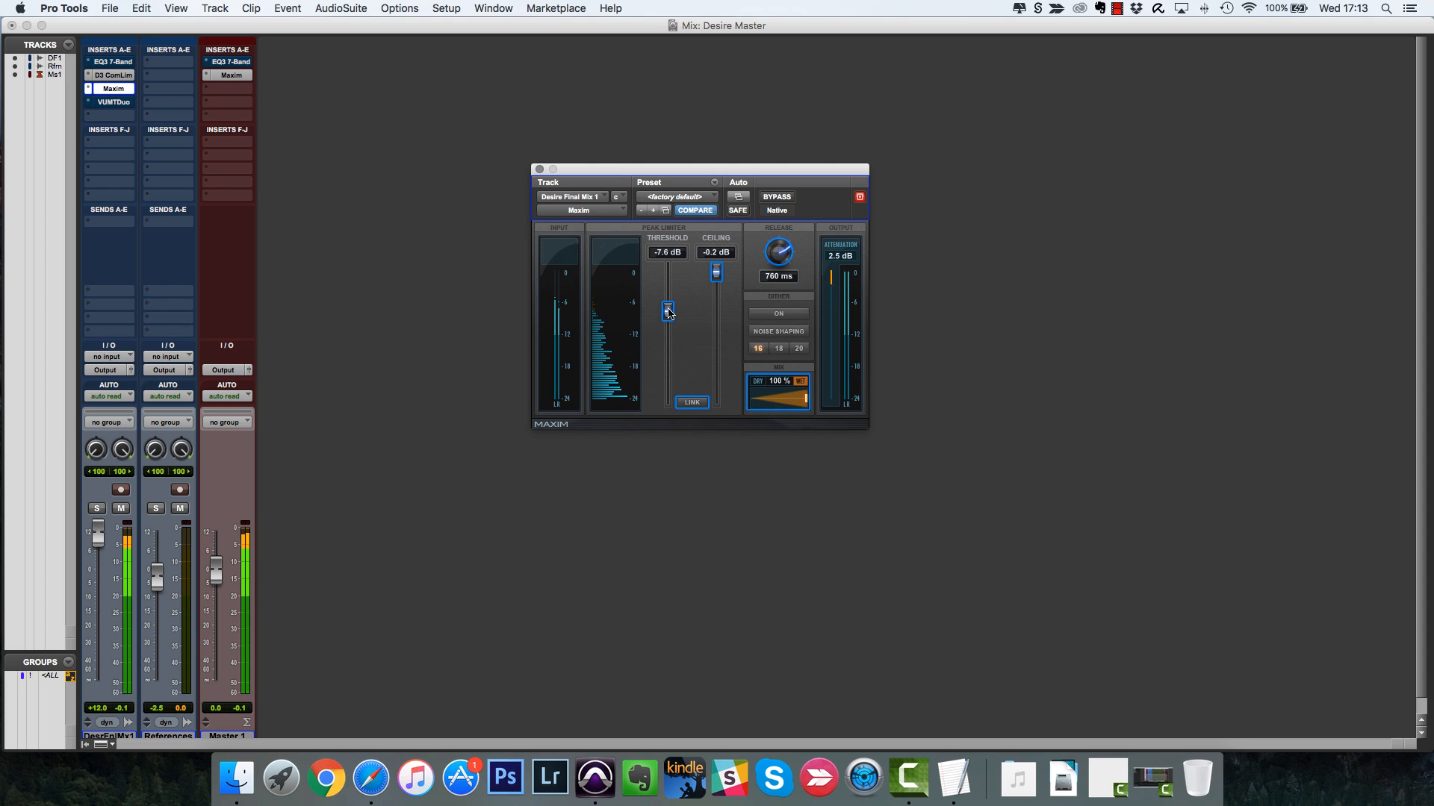
pyautogui.moveTo(668, 312); pyautogui.dragTo(672, 302)
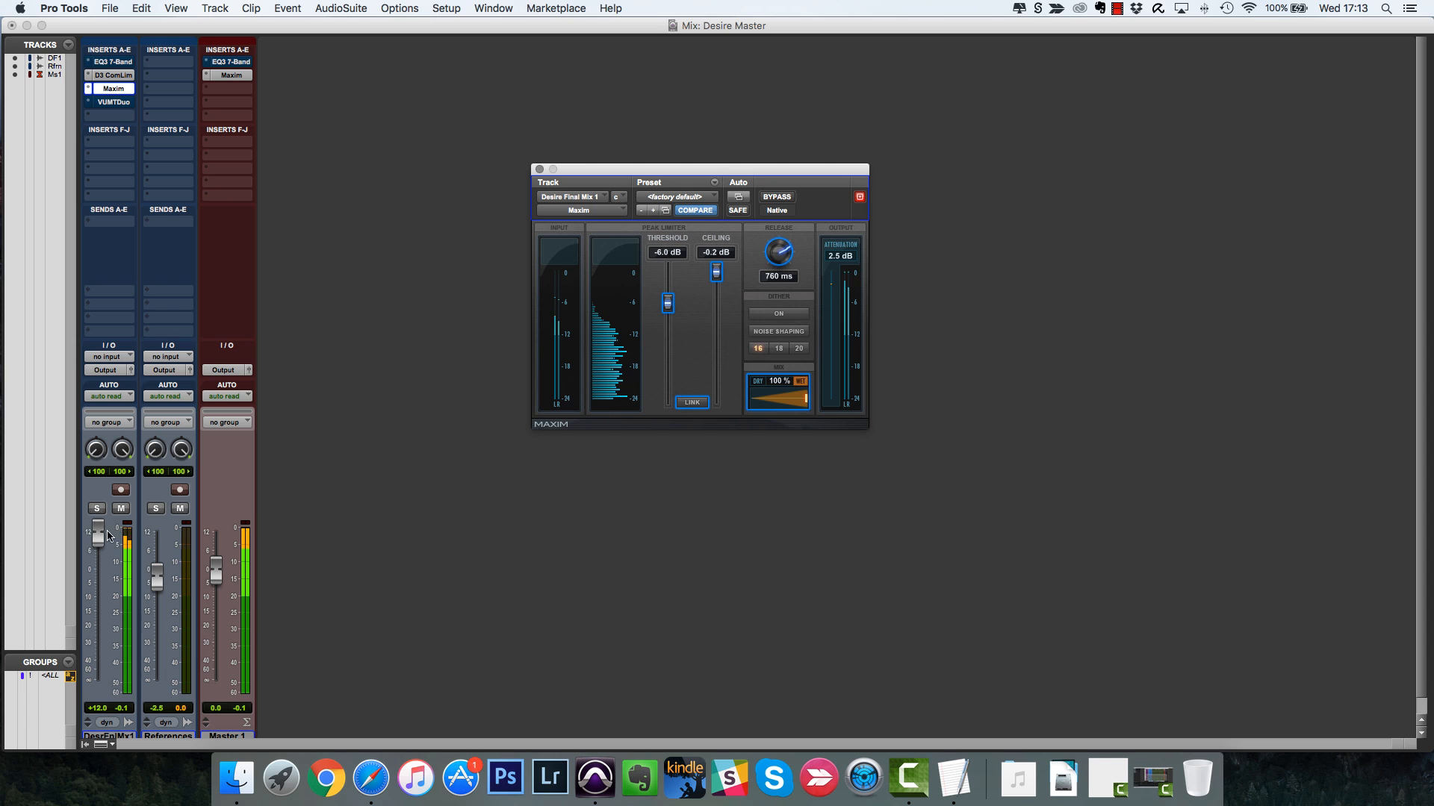
pyautogui.moveTo(98, 535); pyautogui.dragTo(97, 589)
pyautogui.moveTo(667, 303); pyautogui.dragTo(667, 305)
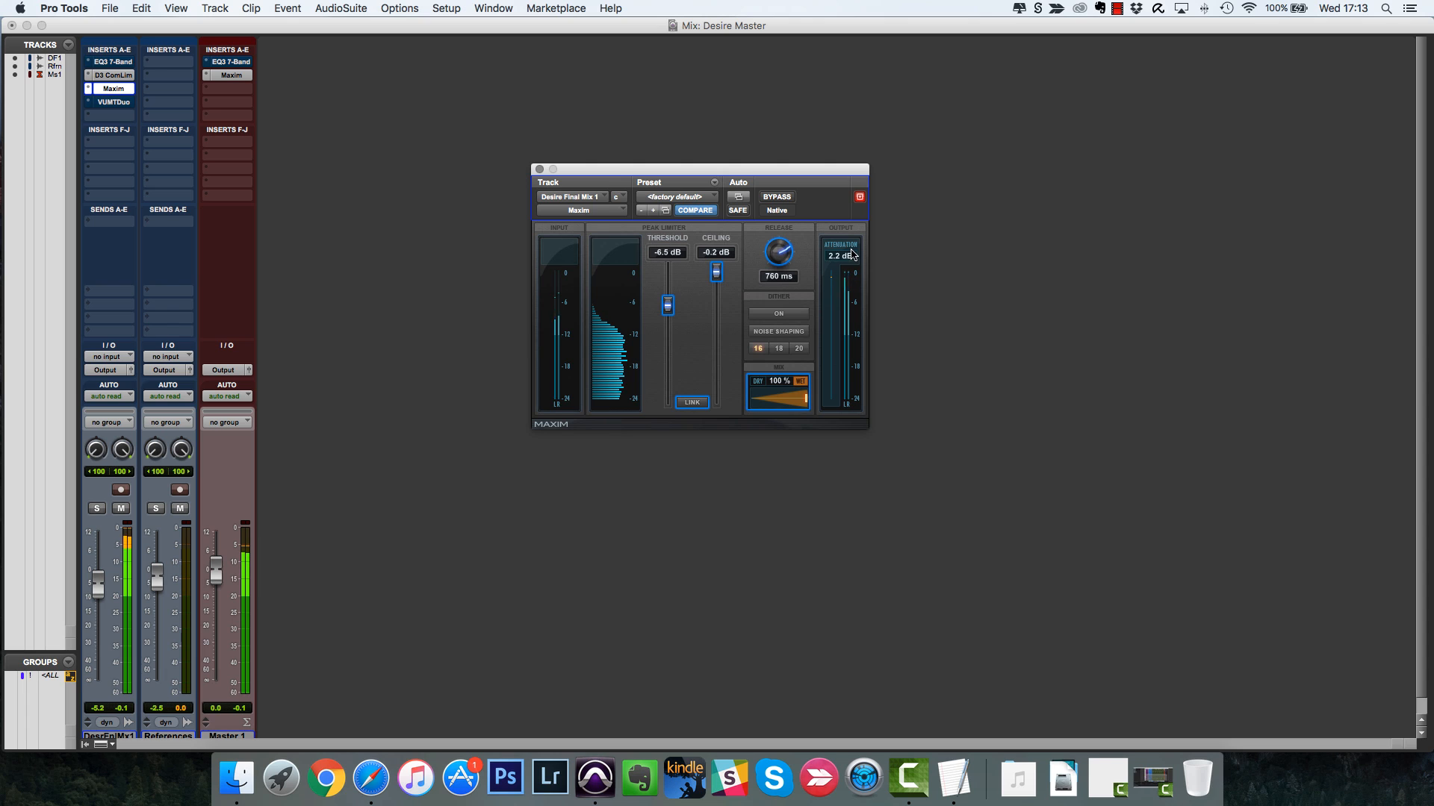
pyautogui.moveTo(669, 305); pyautogui.dragTo(670, 312)
pyautogui.moveTo(669, 312); pyautogui.dragTo(669, 314)
pyautogui.moveTo(672, 312); pyautogui.dragTo(672, 308)
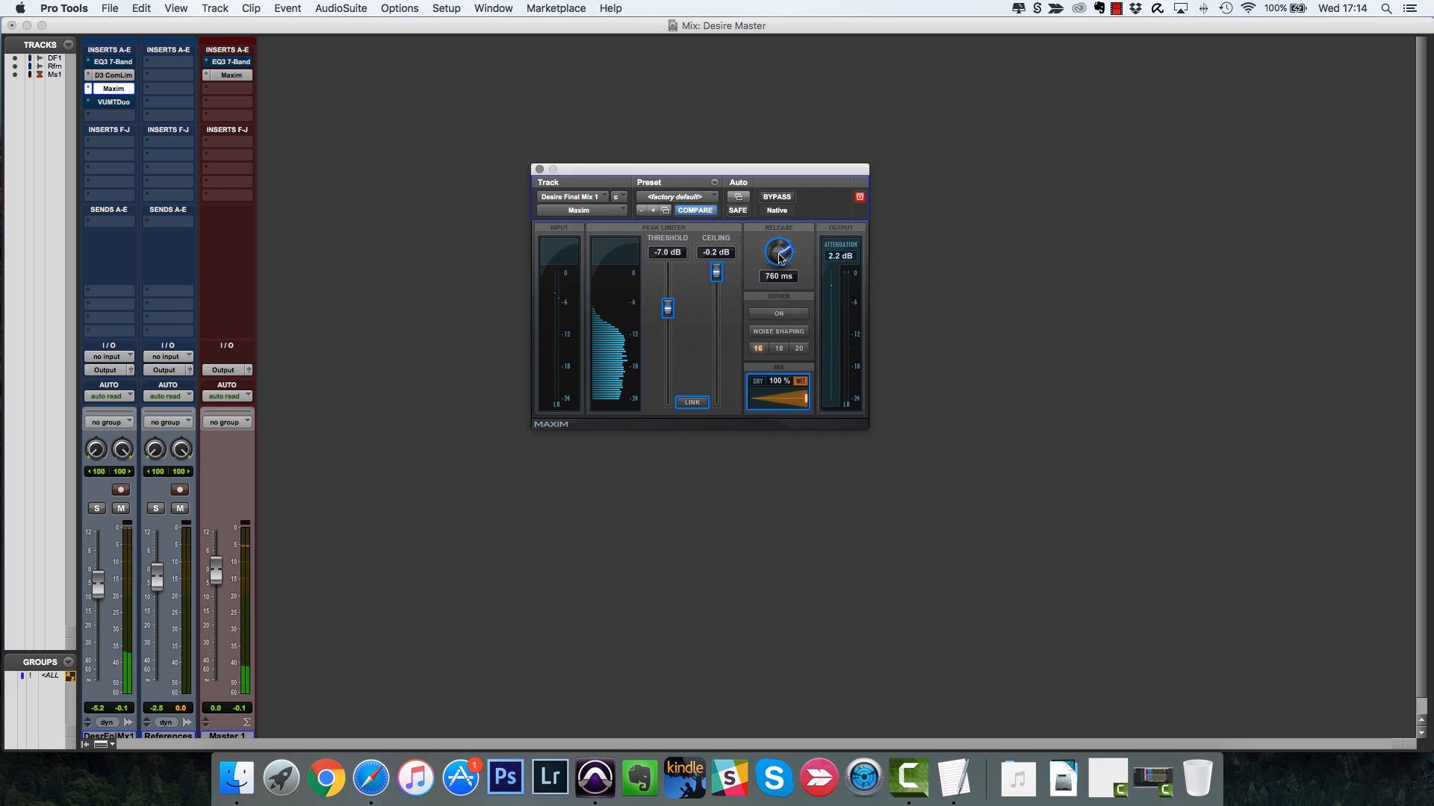
# - Audition the limiter with a short 19 ms release and a threshold of -9.6 dB
pyautogui.moveTo(781, 258)
pyautogui.moveTo(786, 258); pyautogui.dragTo(777, 301)
pyautogui.press('space')
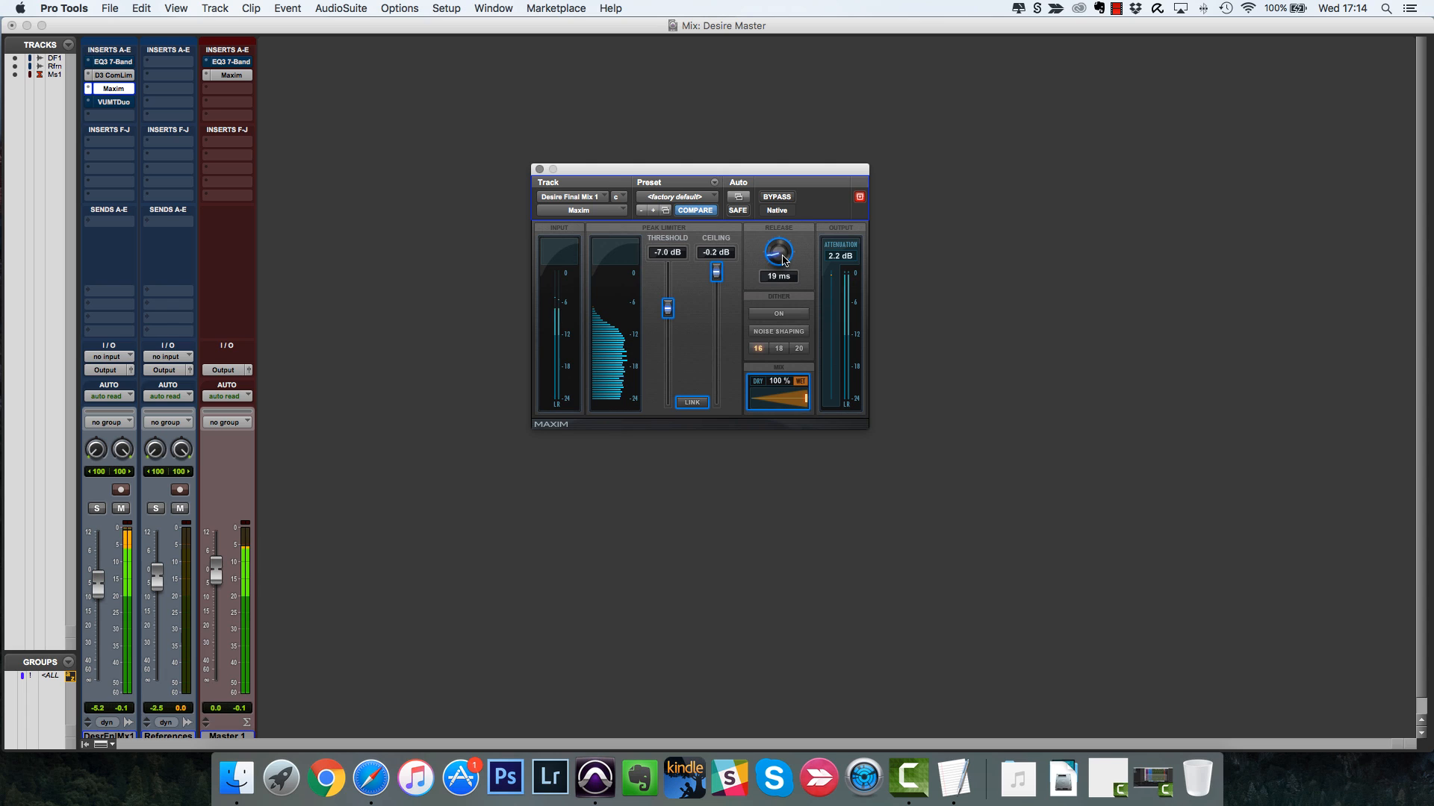
pyautogui.moveTo(671, 311); pyautogui.dragTo(673, 325)
# - Set the Maxim limiter's release to 490 ms
pyautogui.moveTo(782, 263); pyautogui.dragTo(793, 130)
pyautogui.press('space')
pyautogui.moveTo(779, 276); pyautogui.dragTo(780, 286)
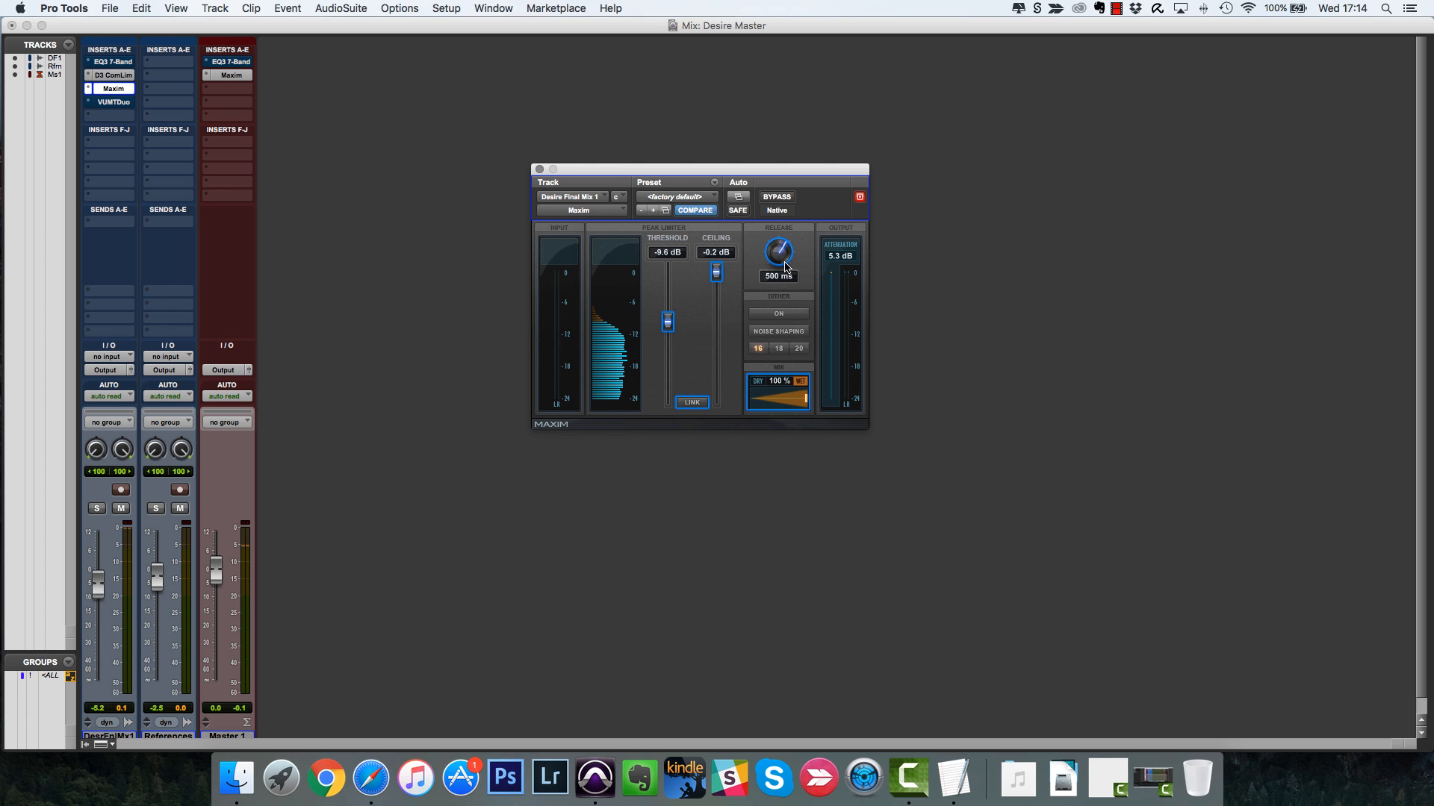
# - Set the limiter's threshold to -7.6 dB during playback and clear its attenuation reading
pyautogui.press('space')
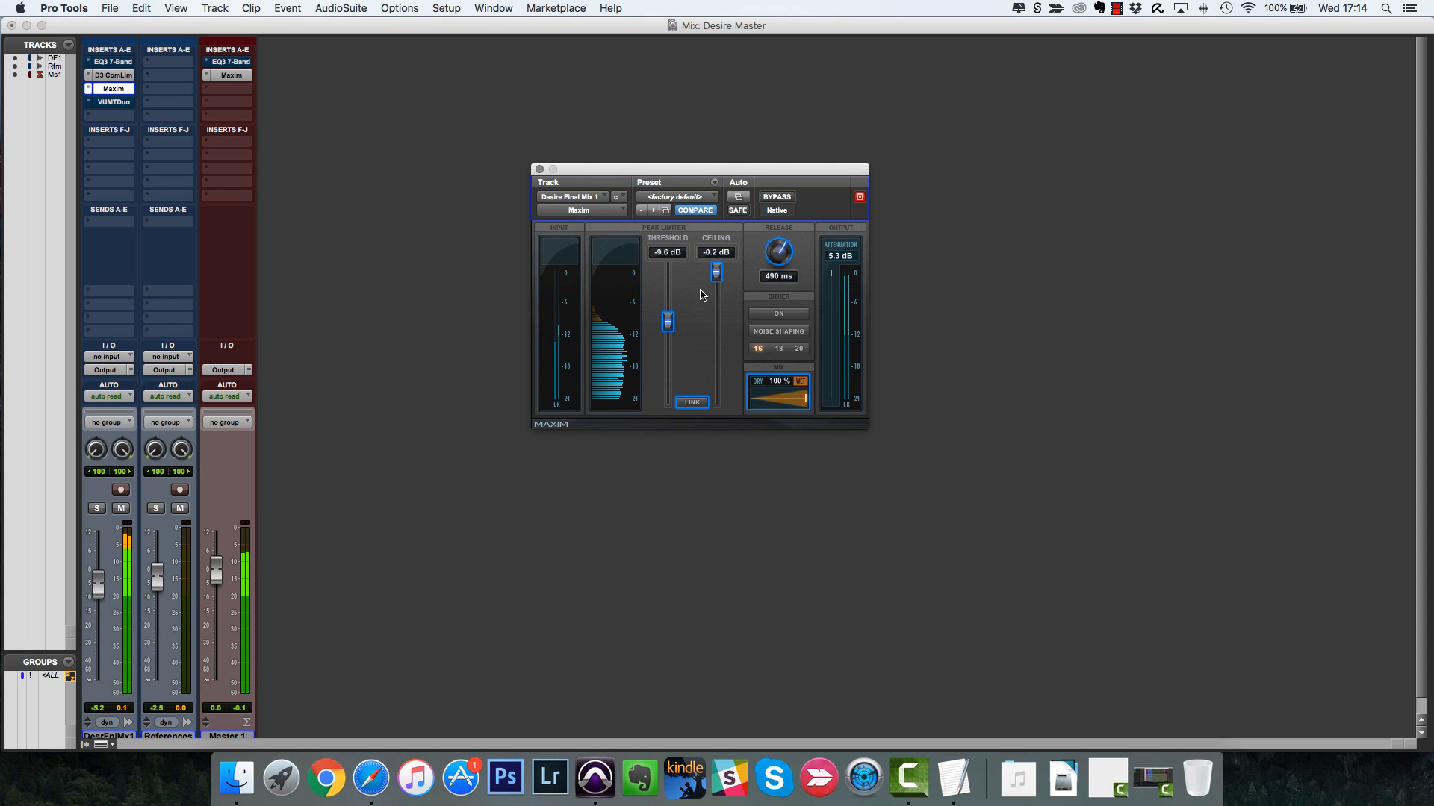
pyautogui.moveTo(672, 322); pyautogui.dragTo(674, 311)
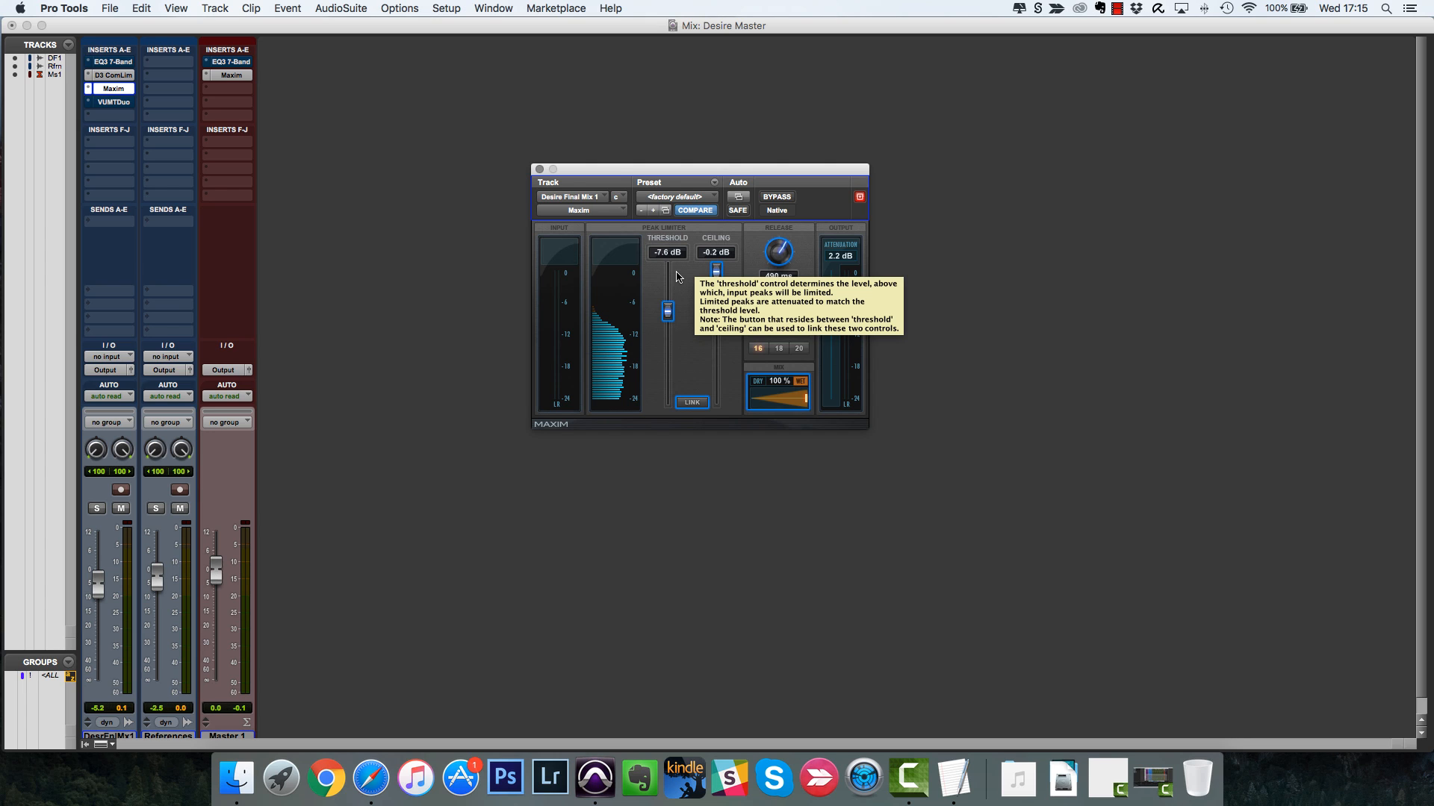
pyautogui.click(841, 259)
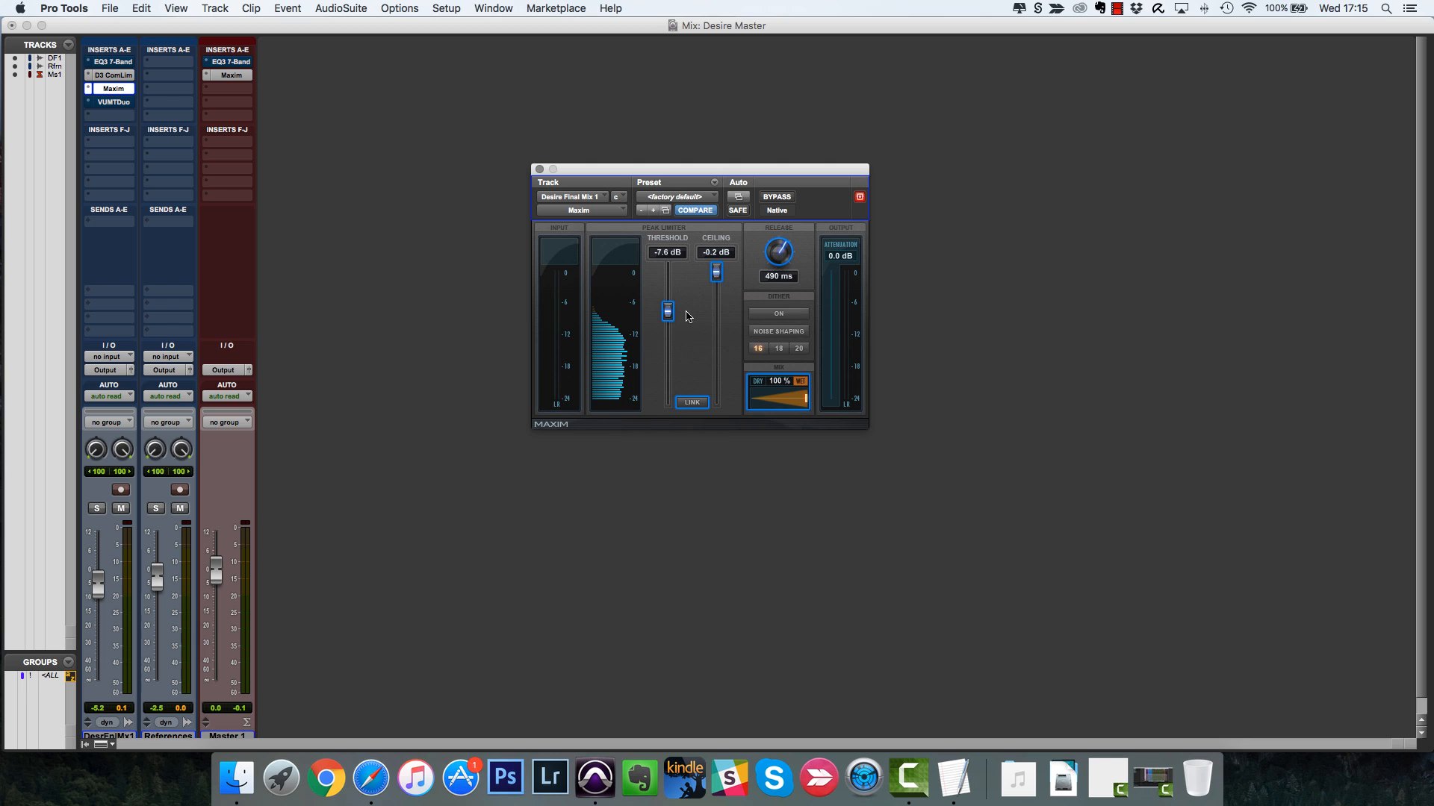
# - Audition the limiter during playback with an extreme threshold of -24.0 dB and a short 32 ms release
pyautogui.moveTo(668, 313); pyautogui.dragTo(670, 418)
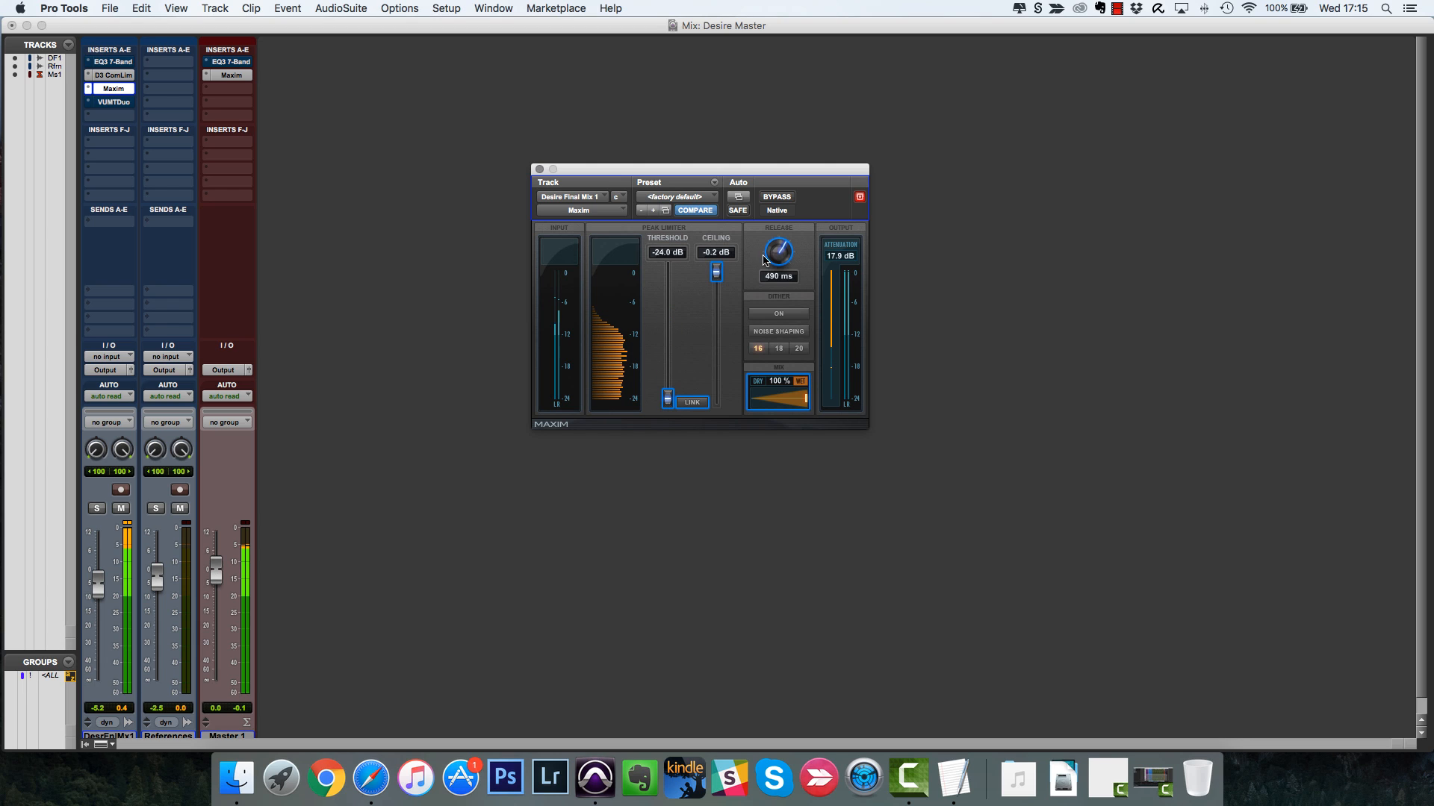
pyautogui.moveTo(765, 257)
pyautogui.mouseDown()
pyautogui.moveTo(764, 274)
pyautogui.moveTo(777, 137)
pyautogui.moveTo(774, 261)
pyautogui.mouseUp()
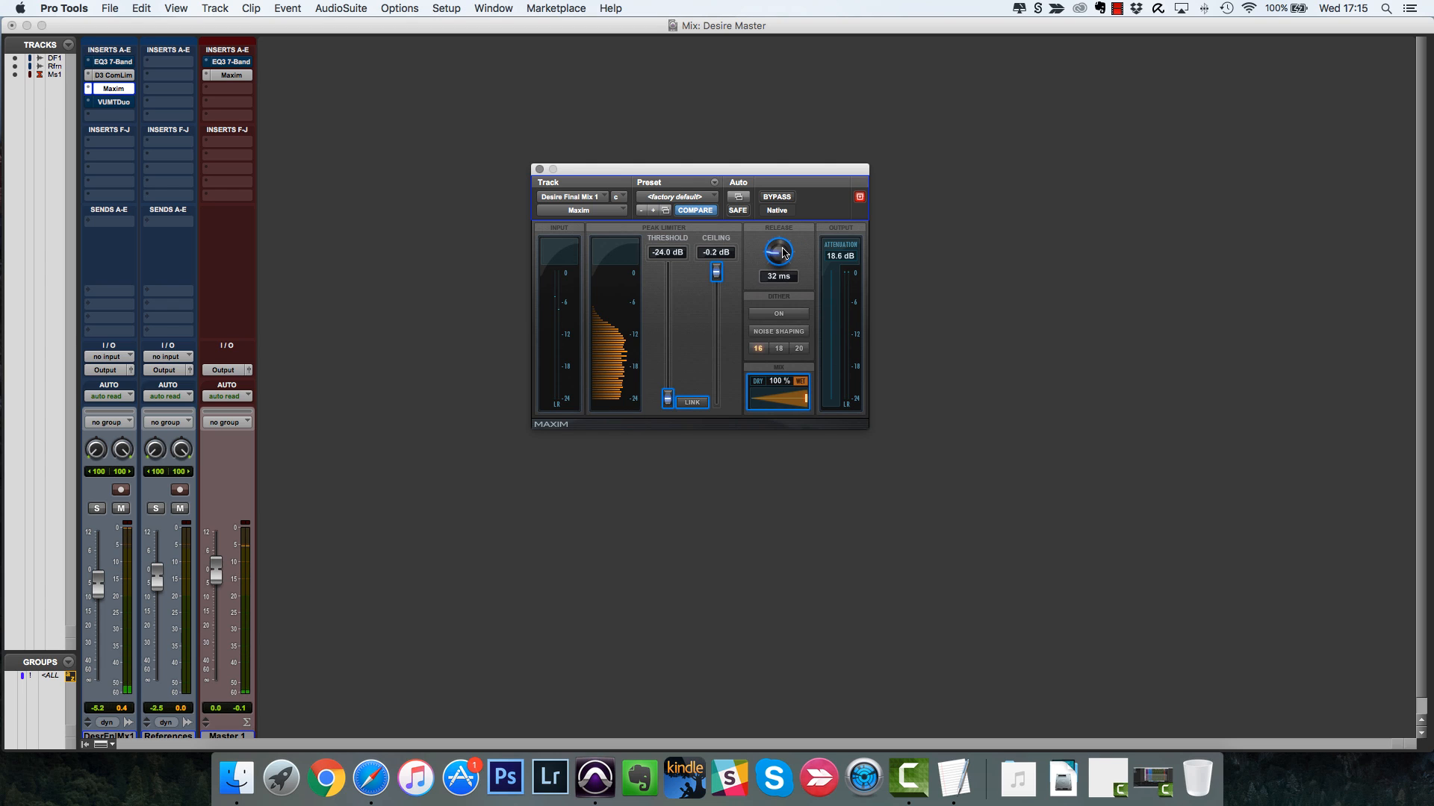
# - Set the Maxim limiter's release to 410 ms and its threshold to -7.4 dB, finishing with playback stopped
pyautogui.moveTo(783, 253); pyautogui.dragTo(785, 221)
pyautogui.moveTo(668, 397); pyautogui.dragTo(668, 310)
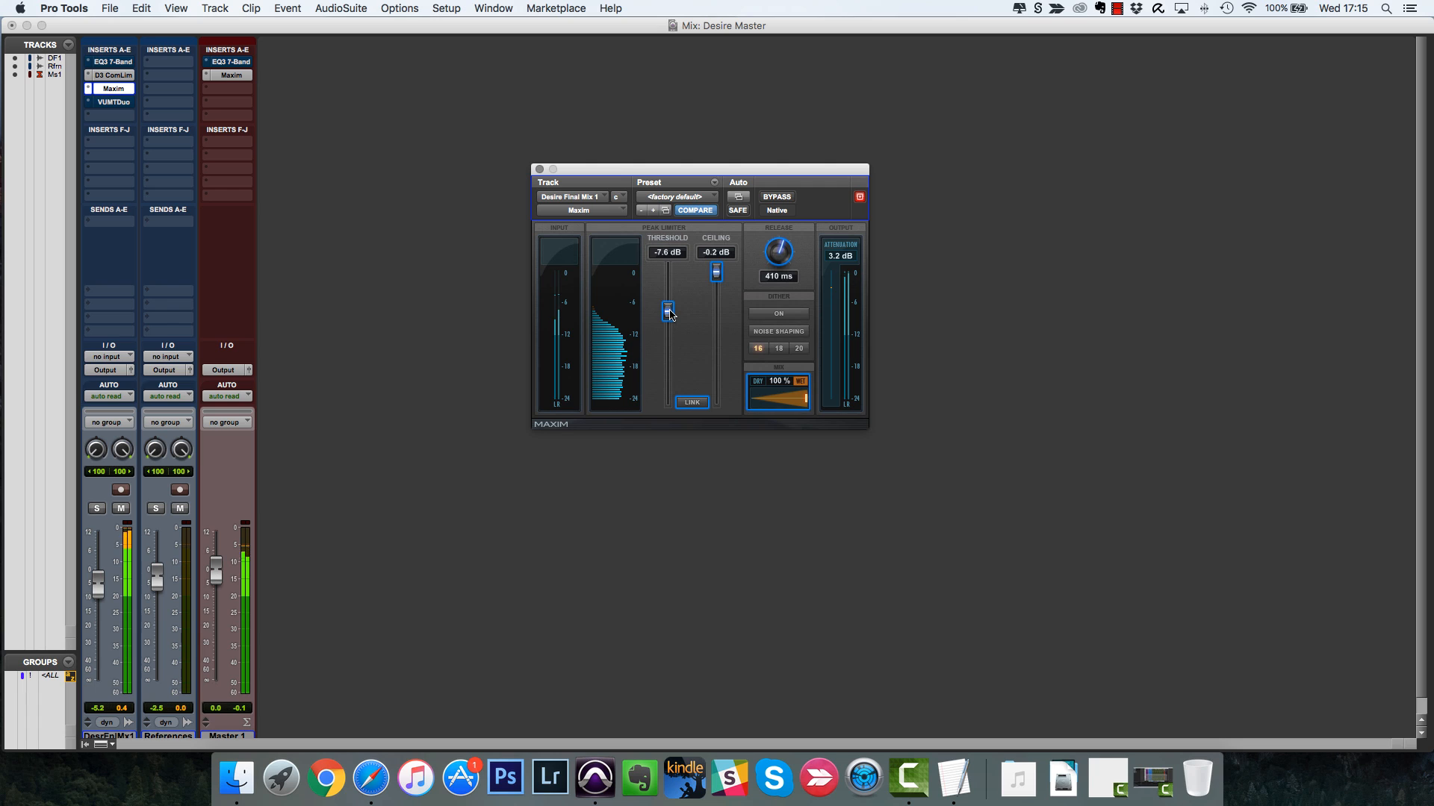
pyautogui.moveTo(669, 311); pyautogui.dragTo(671, 309)
pyautogui.press('space')
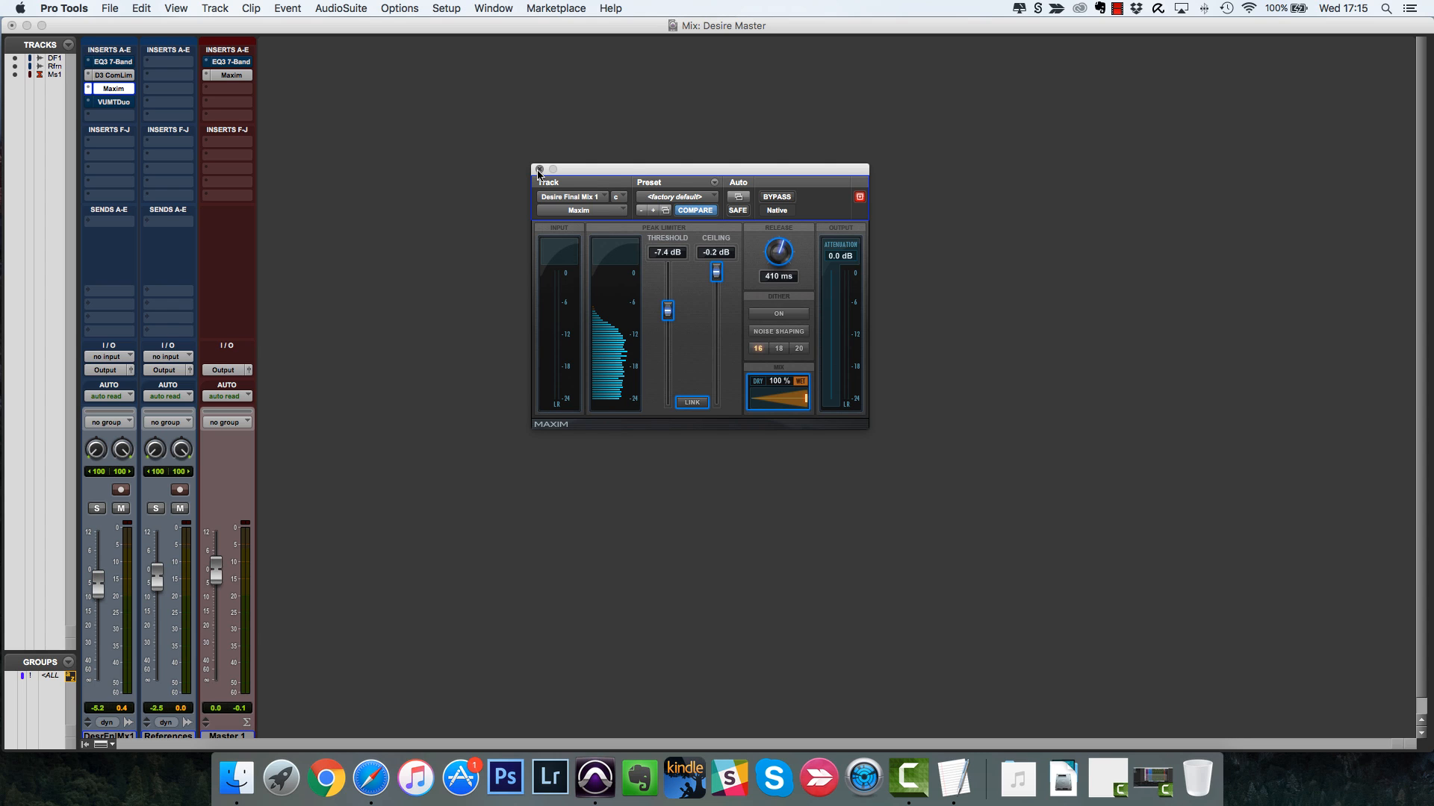
# - Review the compressor settings on Desire Final Mix 1 and the ceiling of its Maxim limiter
pyautogui.click(115, 75)
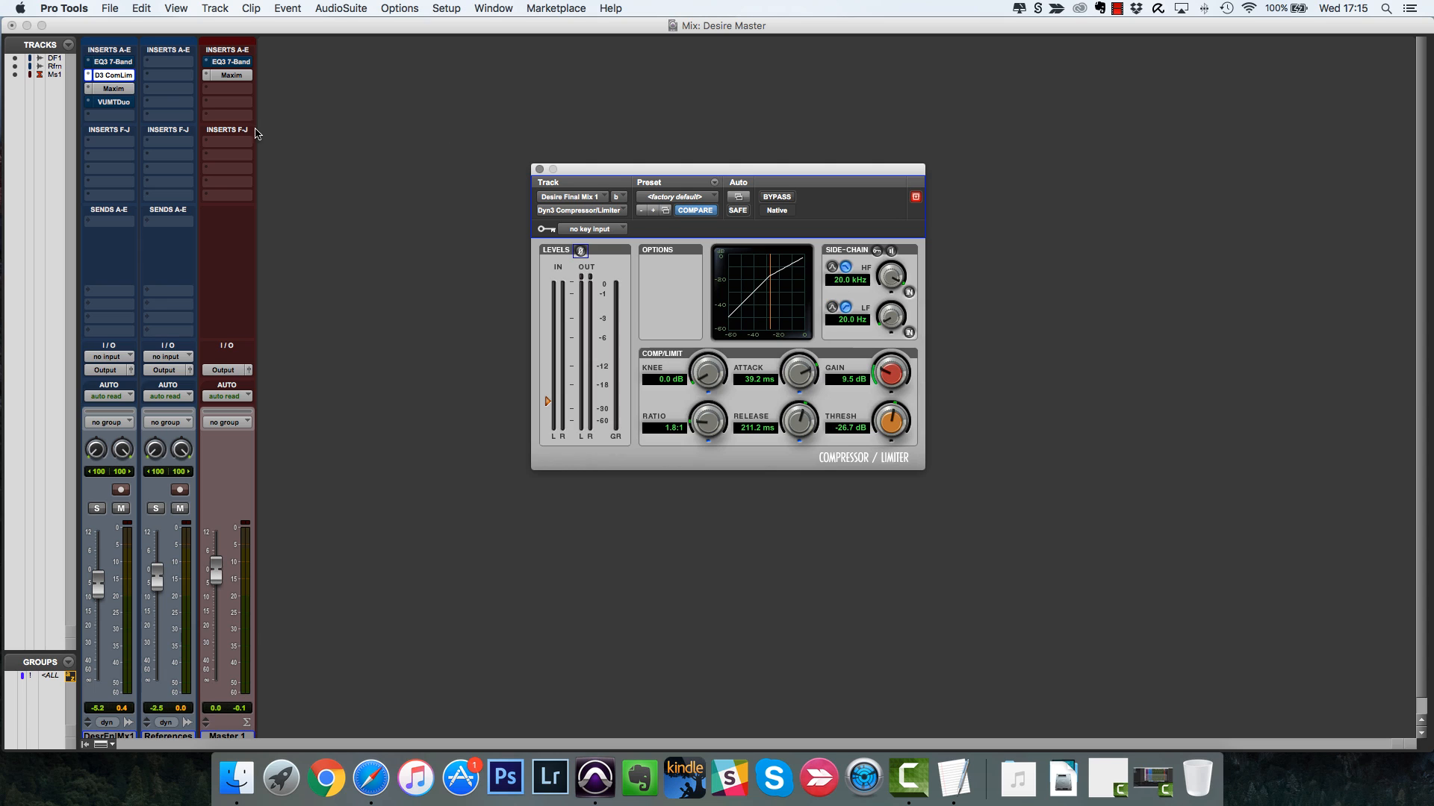
pyautogui.click(123, 92)
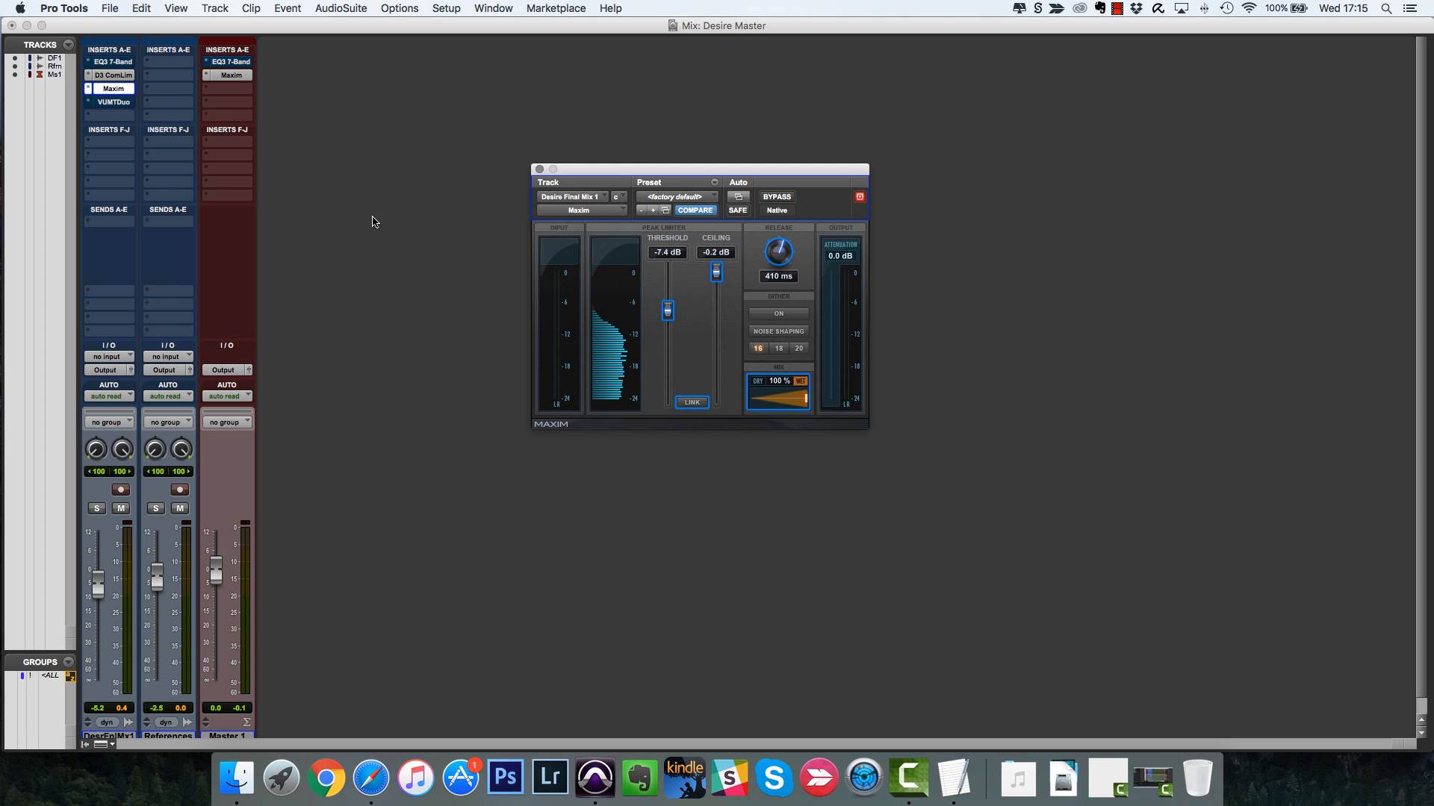
pyautogui.click(718, 253)
pyautogui.click(732, 272)
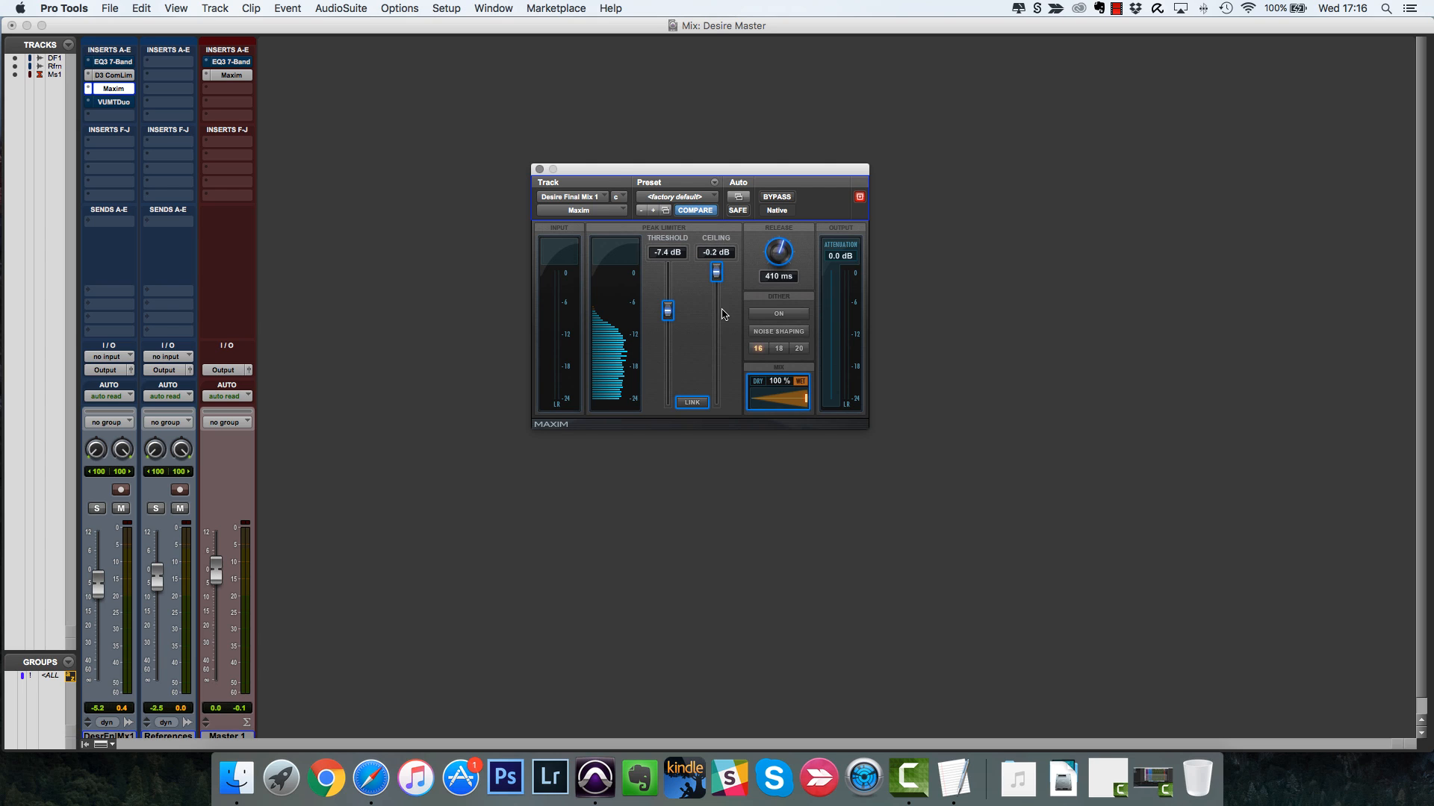
# - Clear the Desire Final Mix 1 peak reading, check its level in playback, and reset its fader to 0.0 dB
pyautogui.click(127, 533)
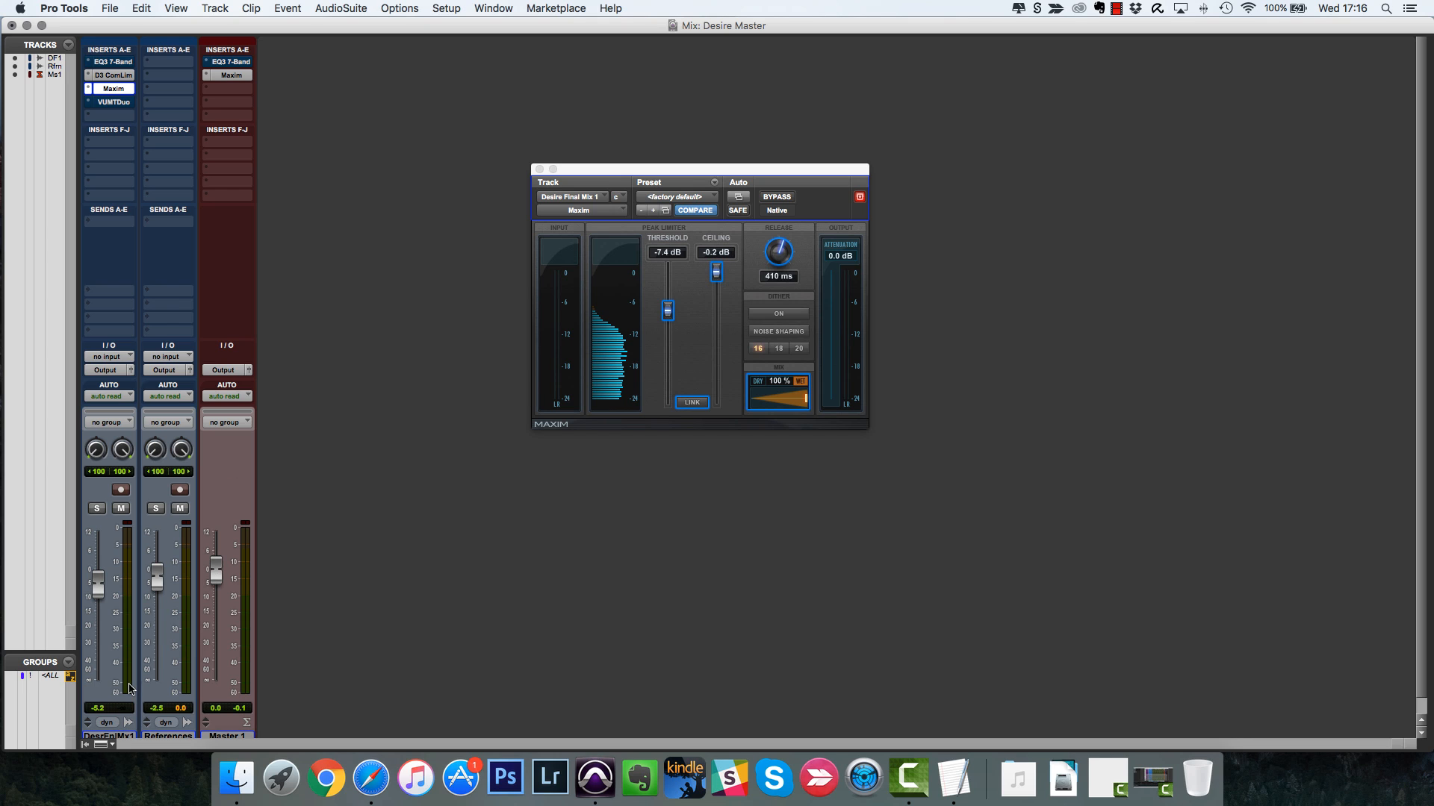
pyautogui.press('space')
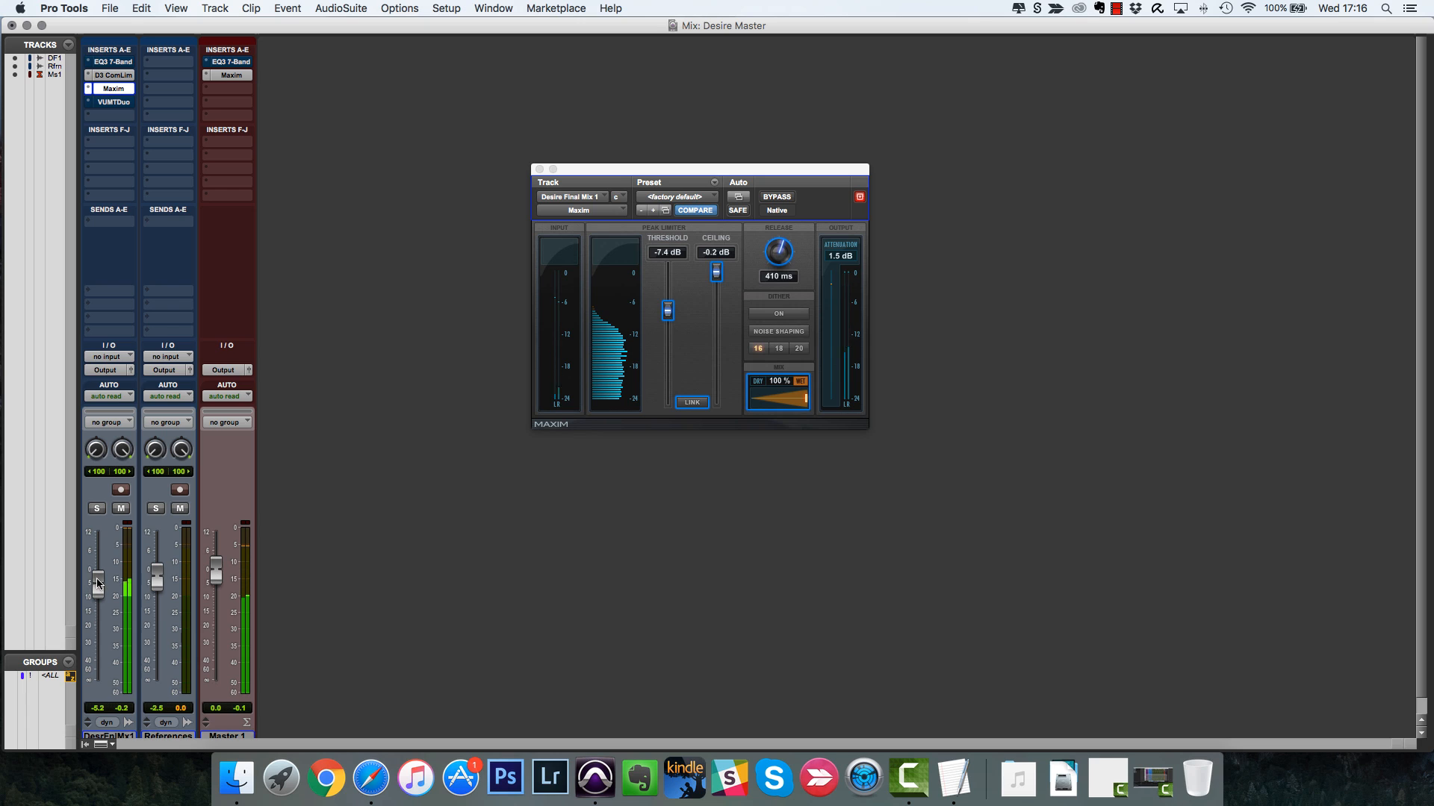
pyautogui.keyDown('alt'); pyautogui.click(95, 579); pyautogui.keyUp('alt')
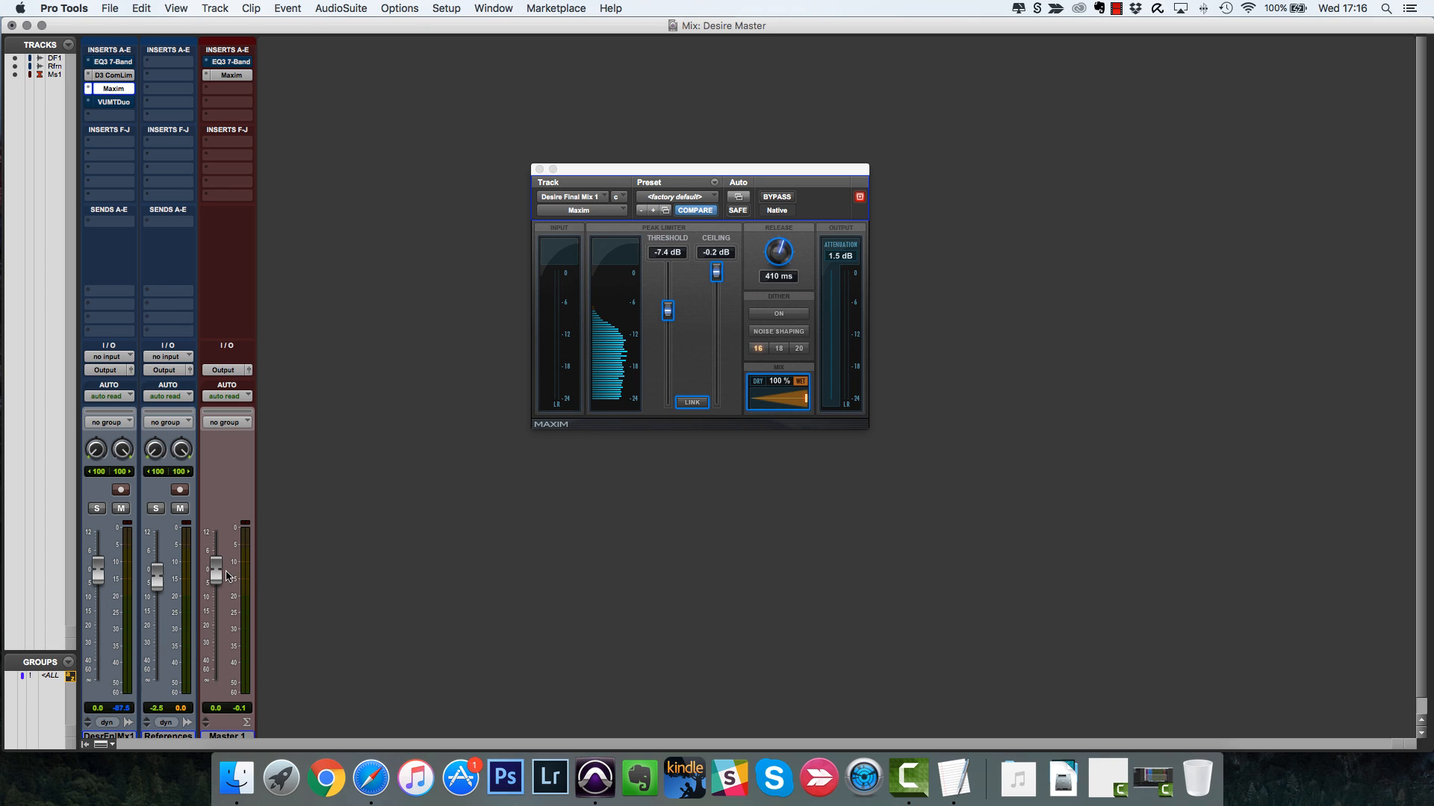
# - Try the Master 1 fader at -6.2 dB during playback, clear the mix track's peak reading, and reset Master 1 to 0.0 dB
pyautogui.moveTo(215, 571); pyautogui.dragTo(215, 590)
pyautogui.moveTo(218, 584); pyautogui.dragTo(220, 588)
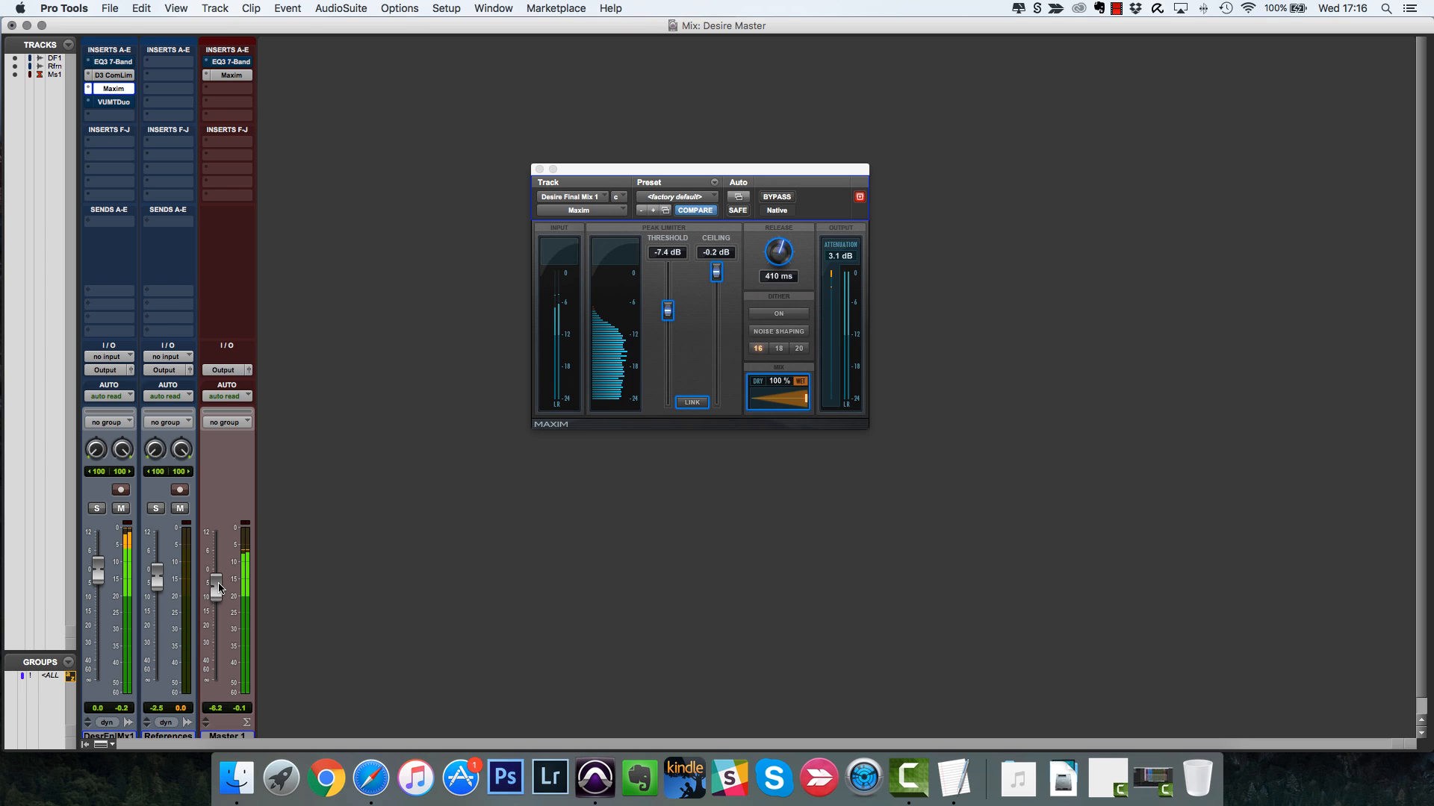
pyautogui.press('space')
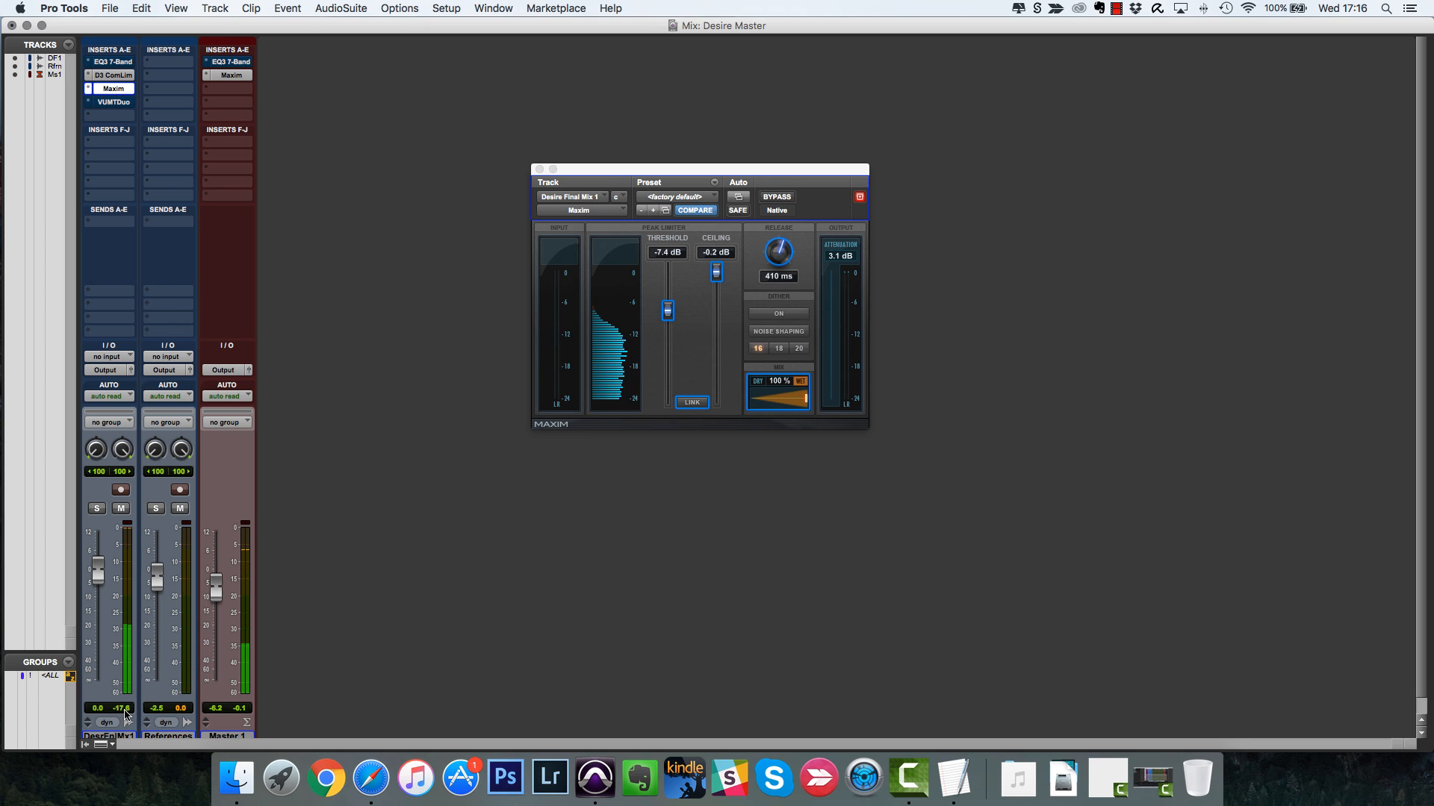
pyautogui.click(126, 711)
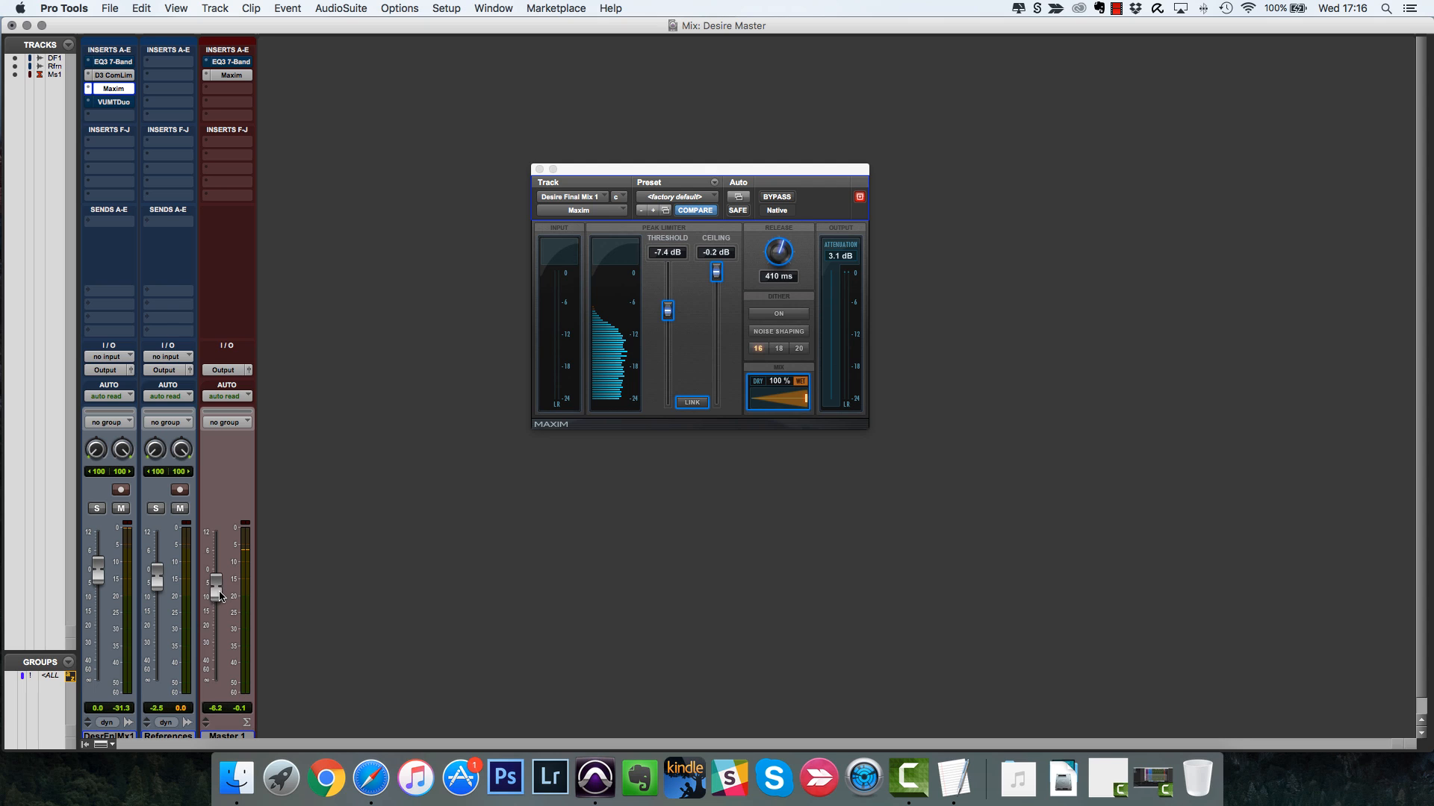
pyautogui.keyDown('alt'); pyautogui.click(217, 591); pyautogui.keyUp('alt')
# - Review the settings of the Maxim limiter on Master 1 and close its window
pyautogui.click(234, 76)
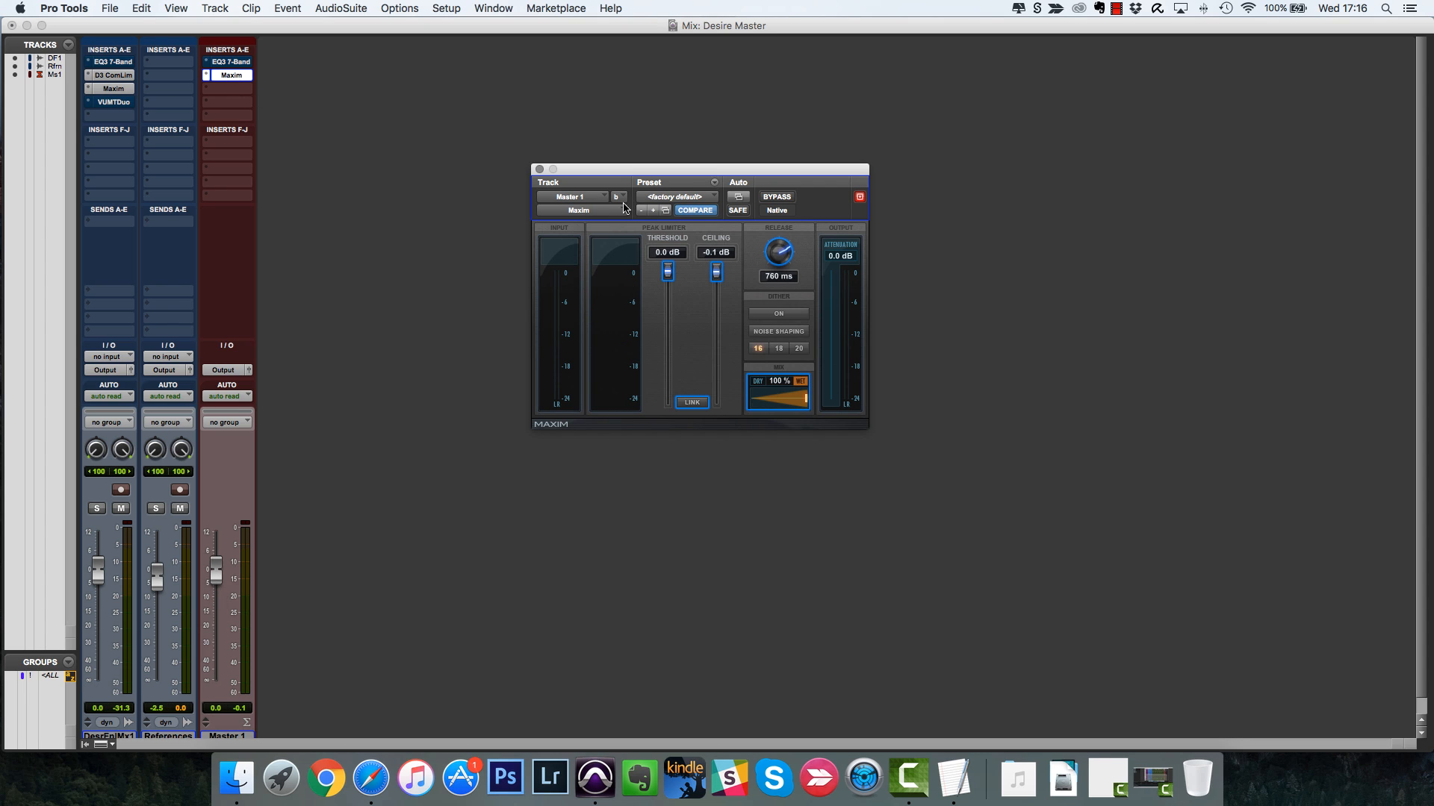
pyautogui.click(539, 169)
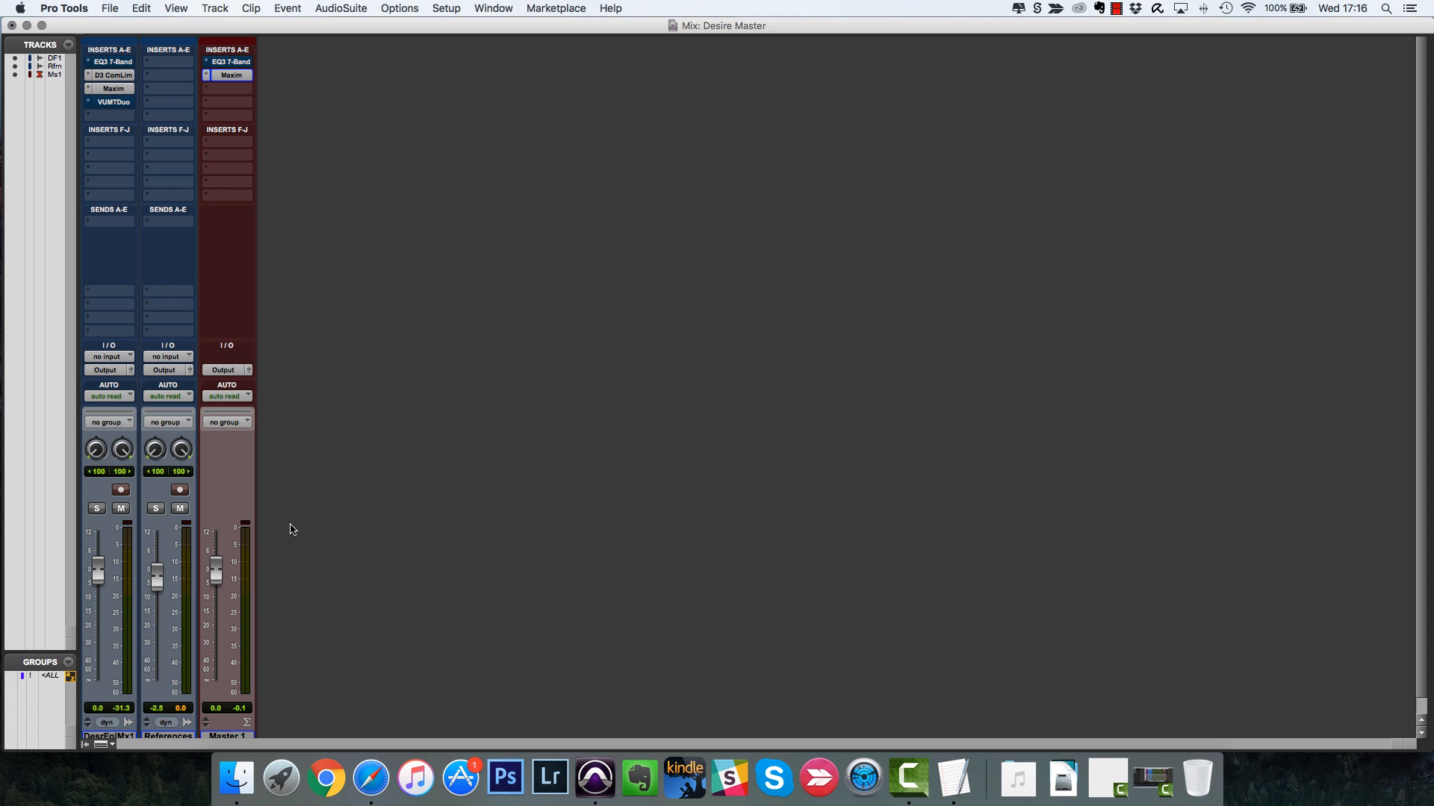
# - Play the mix against the reference tracks with the References fader reset to 0.0 dB, and stop playback
pyautogui.press('space')
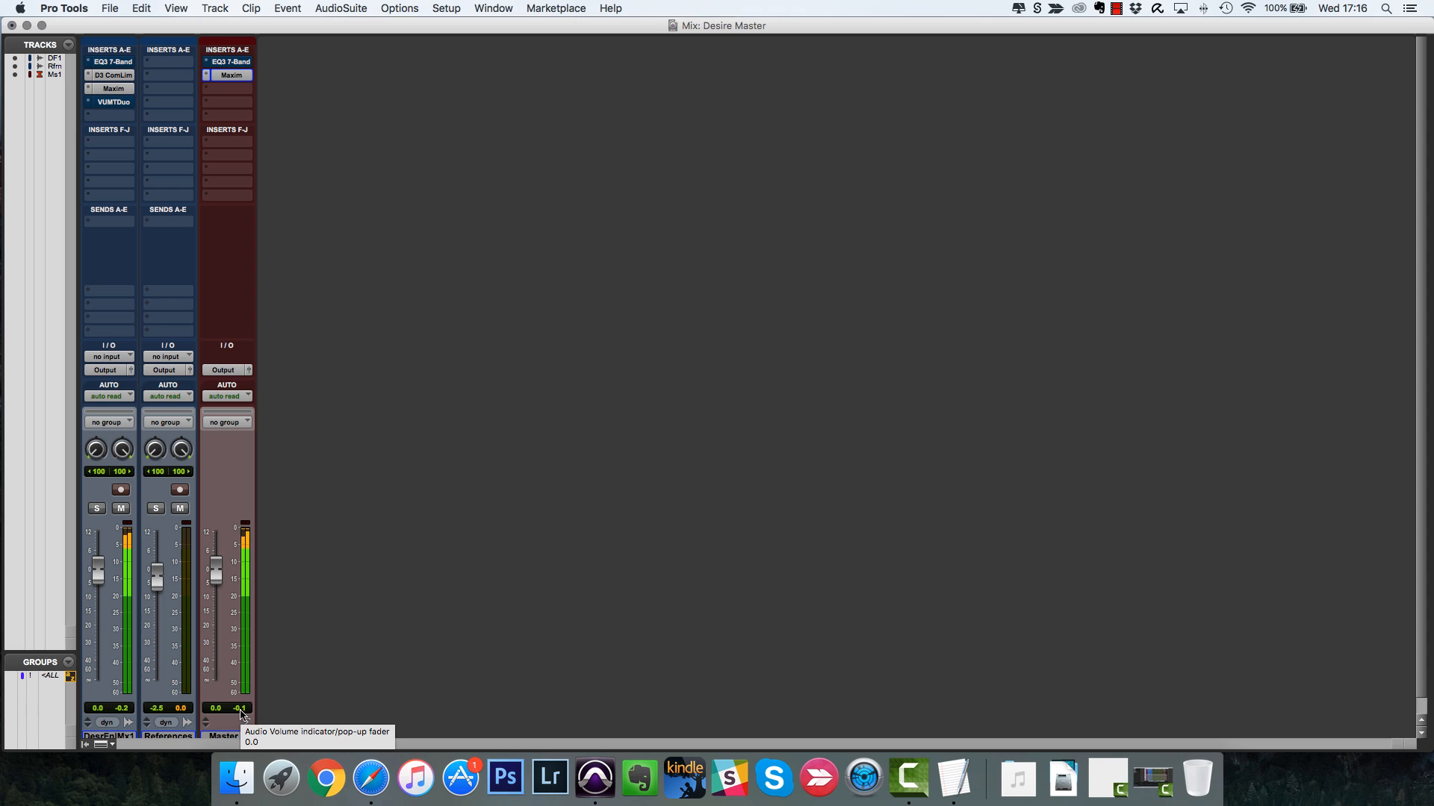
pyautogui.keyDown('alt'); pyautogui.click(158, 577); pyautogui.keyUp('alt')
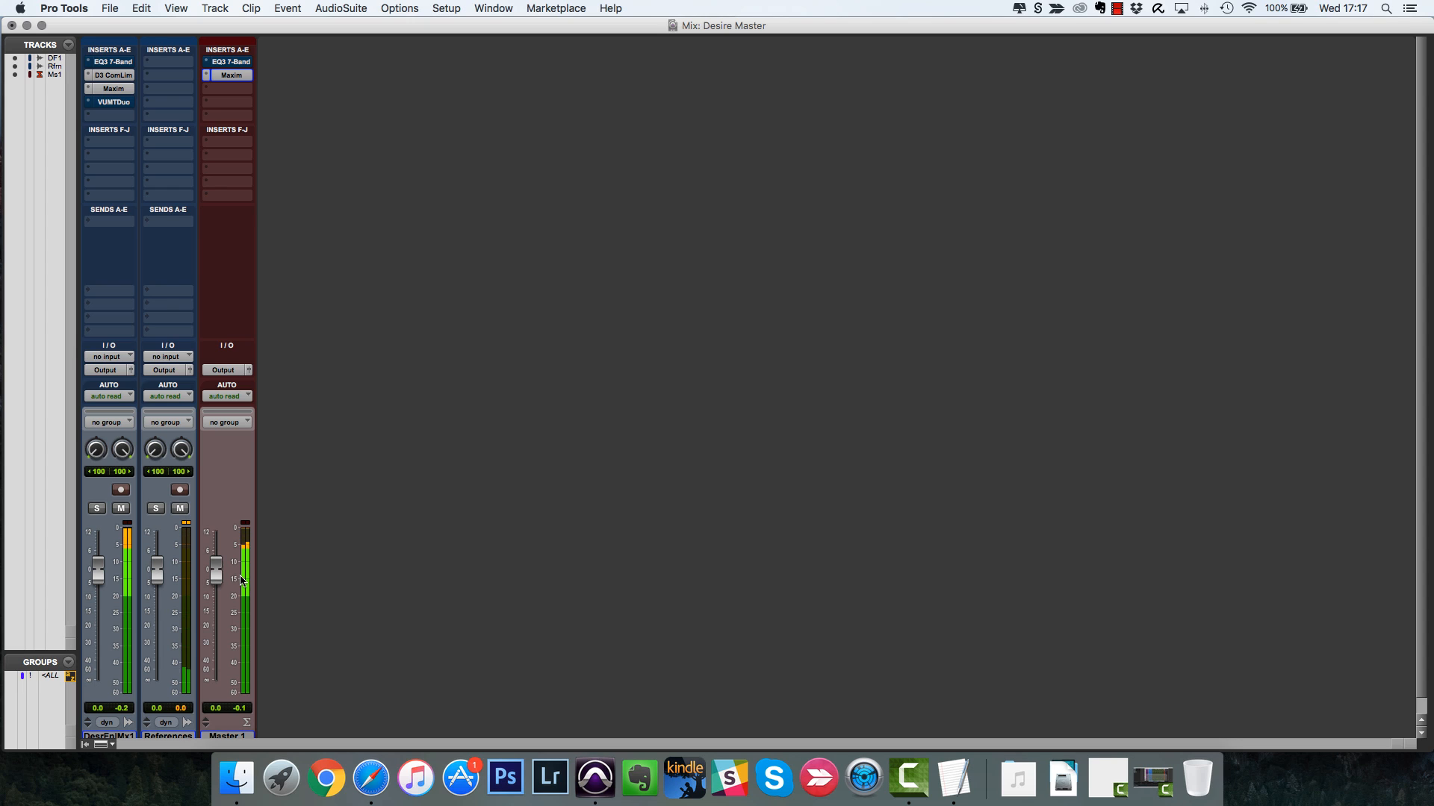
pyautogui.press('space')
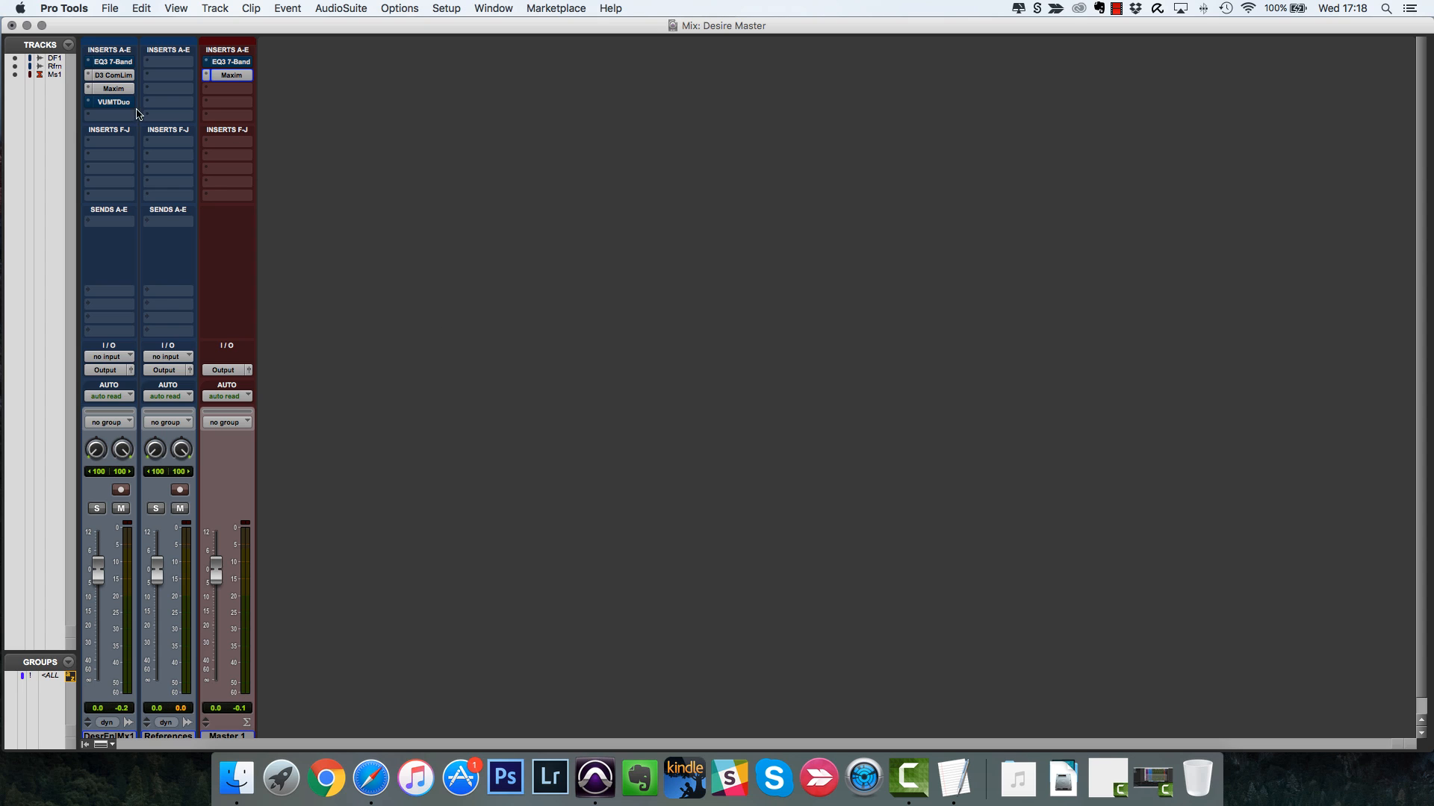
# - Review the 7-band EQ settings on Desire Final Mix 1 and close the plug-in window
pyautogui.click(118, 63)
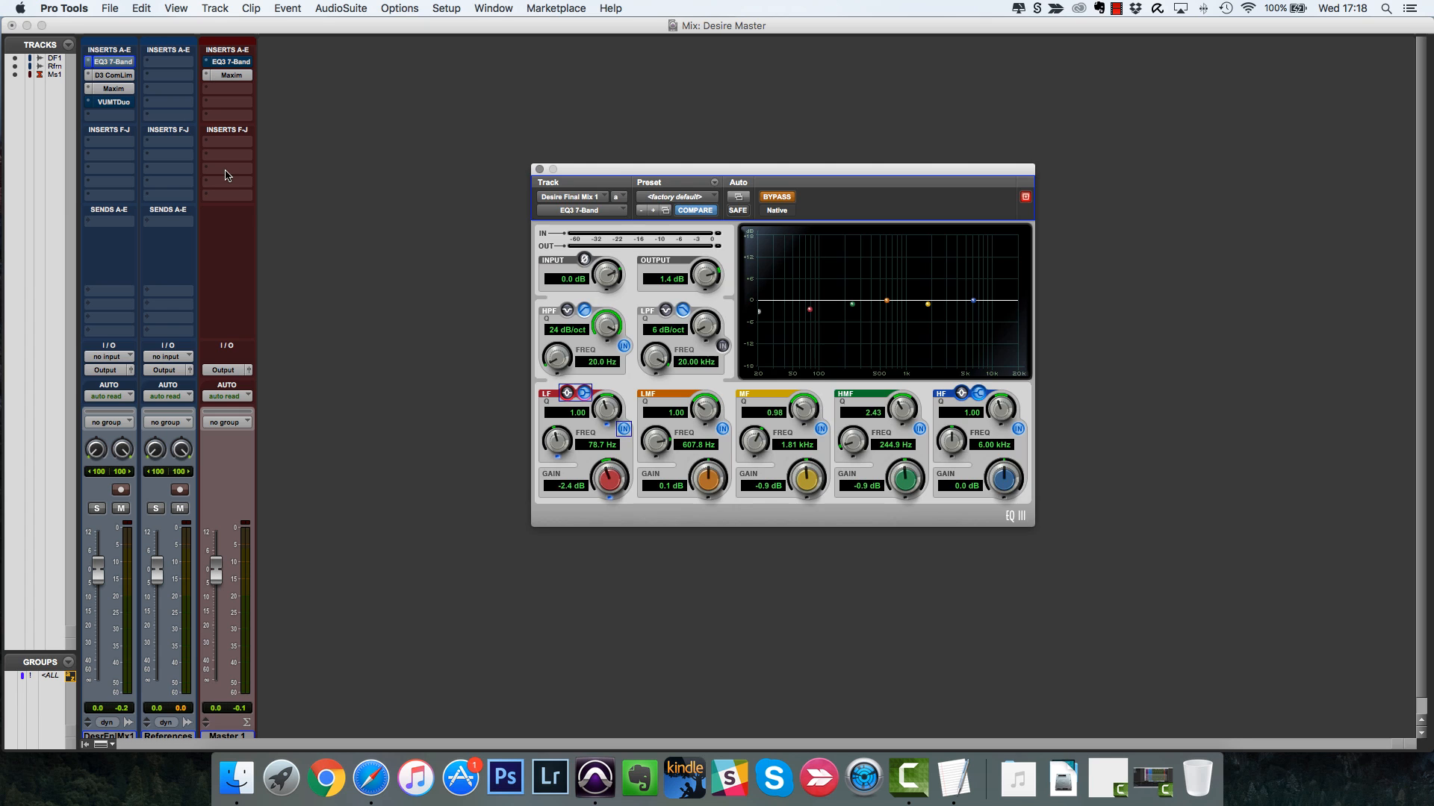
pyautogui.click(539, 170)
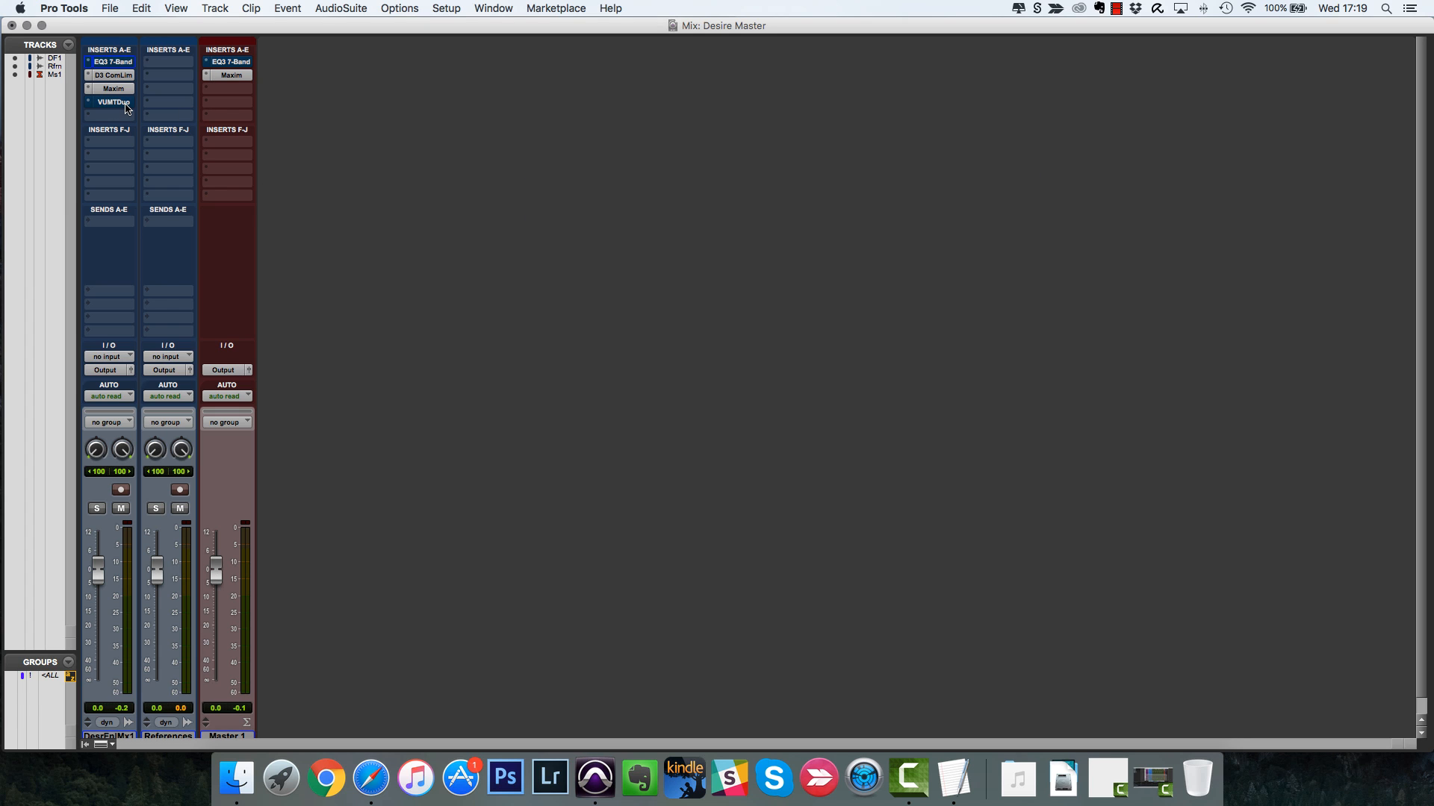